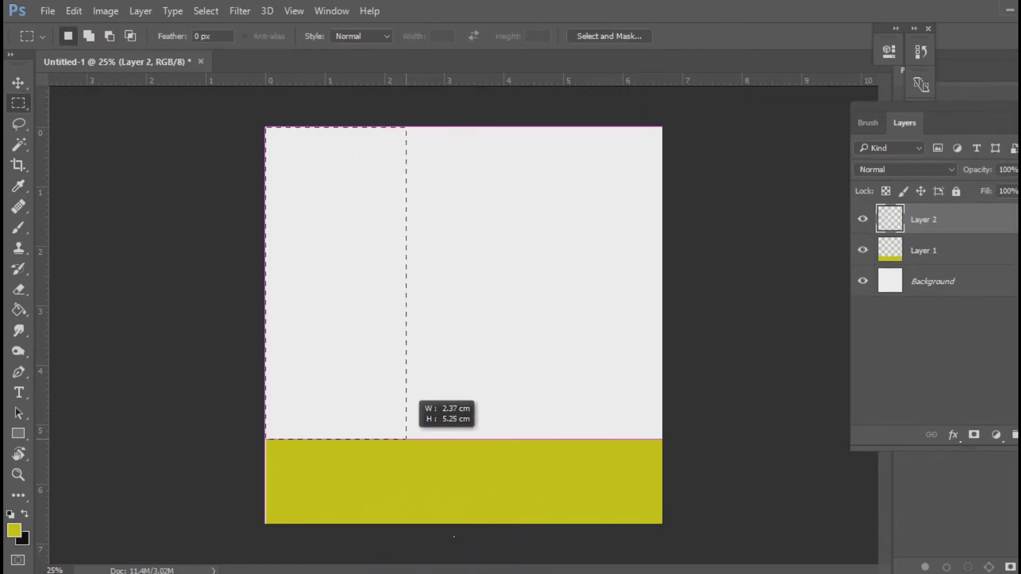
# - Fill a tall left-side rectangle on Layer 2 with dark olive green, then make Layer 1 active
pyautogui.moveTo(356, 459); pyautogui.dragTo(392, 440)
pyautogui.rightClick(330, 319)
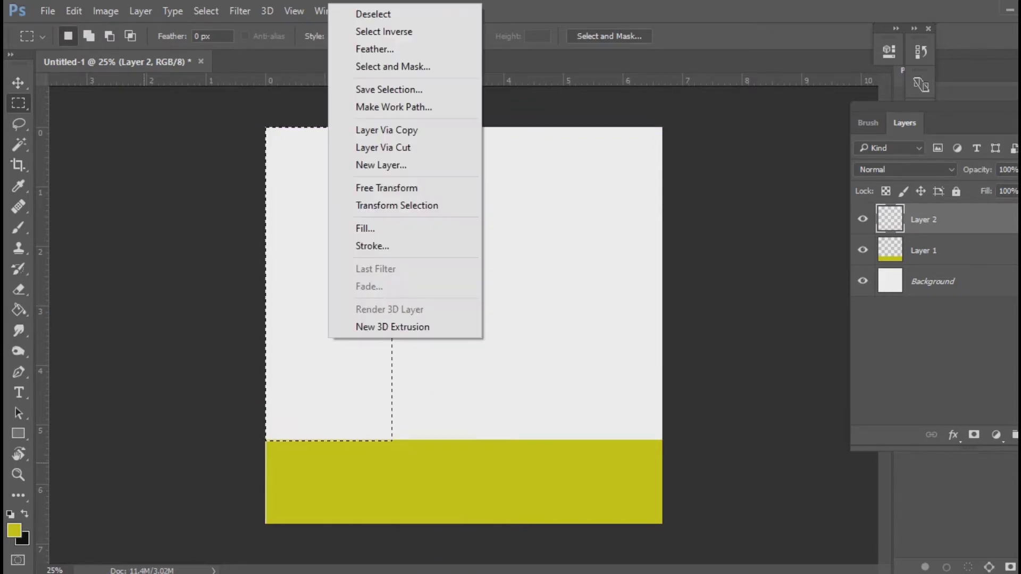
pyautogui.click(14, 530)
pyautogui.moveTo(621, 223)
pyautogui.mouseDown()
pyautogui.moveTo(622, 256)
pyautogui.moveTo(634, 268)
pyautogui.mouseUp()
pyautogui.press('Return')
pyautogui.press('g')
pyautogui.click(334, 244)
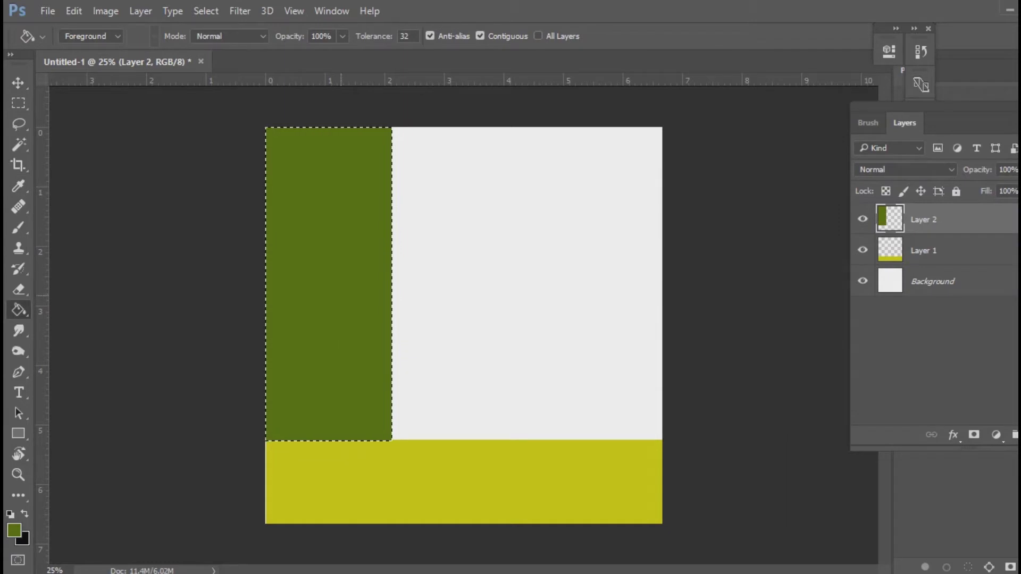
pyautogui.hotkey('ctrl', 'd')
pyautogui.press('v')
pyautogui.keyDown('ctrl'); pyautogui.click(323, 478); pyautogui.keyUp('ctrl')
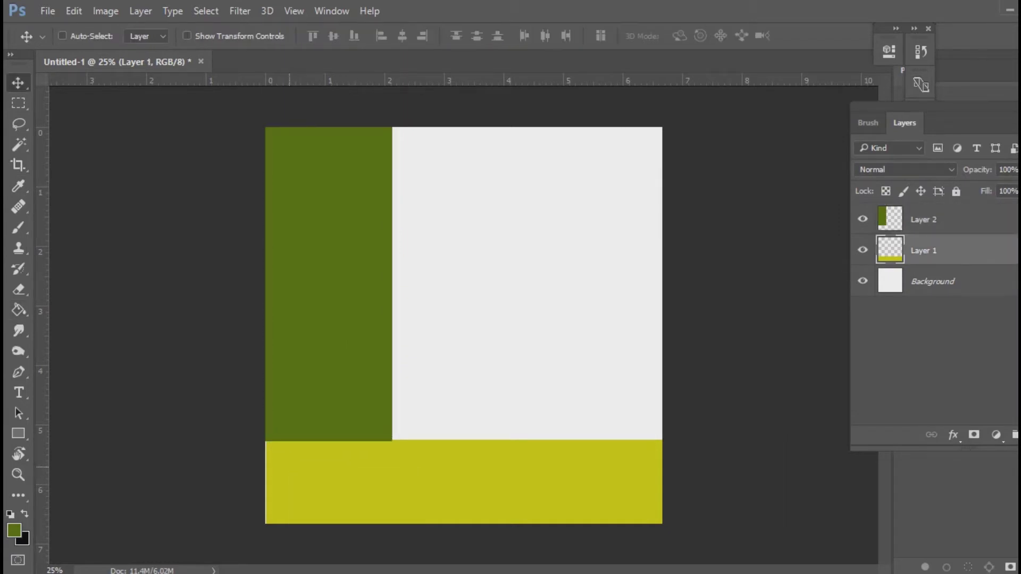
# - Stretch the floor band to the canvas edges and set a size-7 brush in darker olive
pyautogui.hotkey('ctrl', 't')
pyautogui.press('Return')
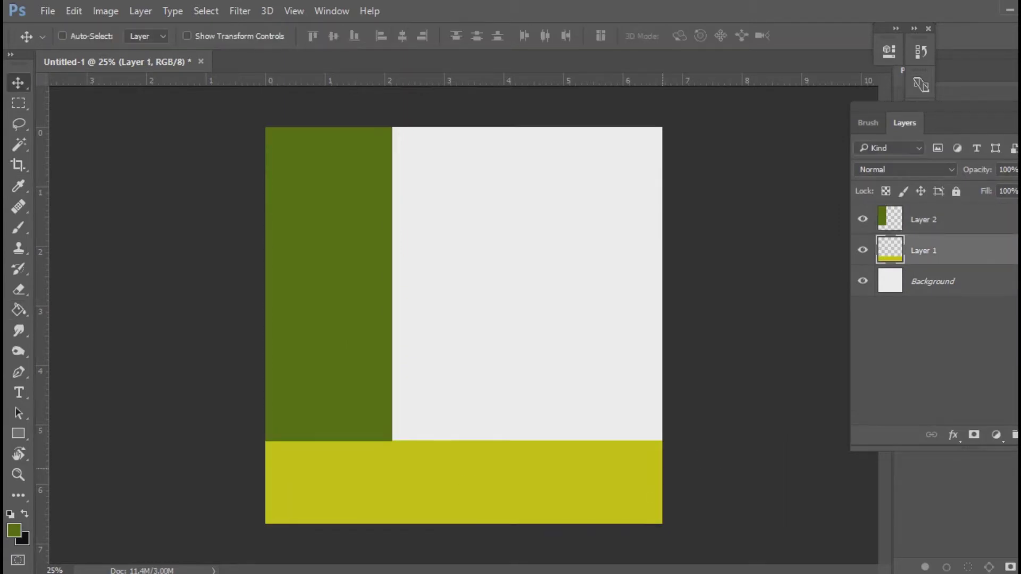
pyautogui.click(13, 531)
pyautogui.click(620, 244)
pyautogui.click(950, 149)
pyautogui.press('b')
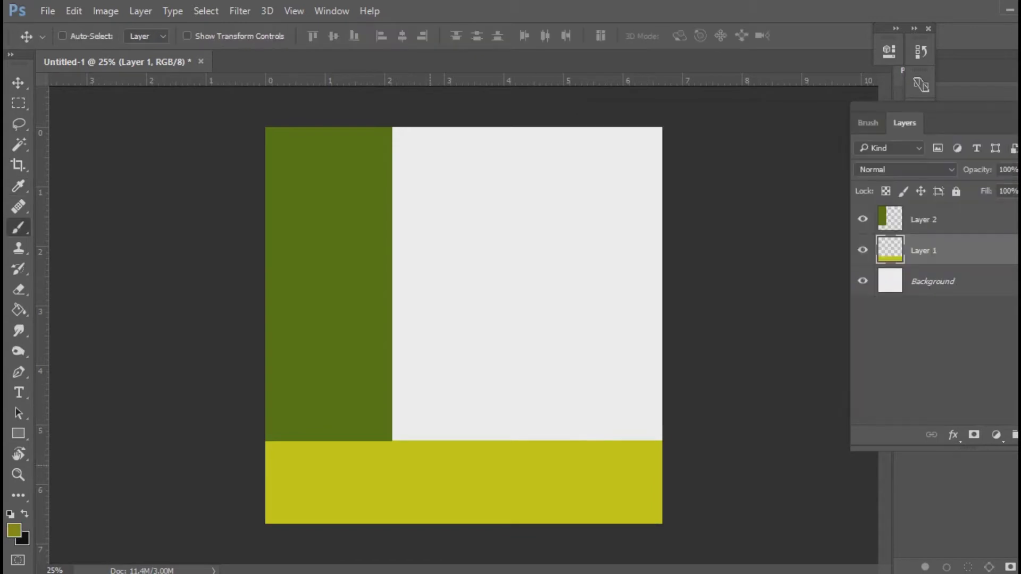
pyautogui.click(85, 36)
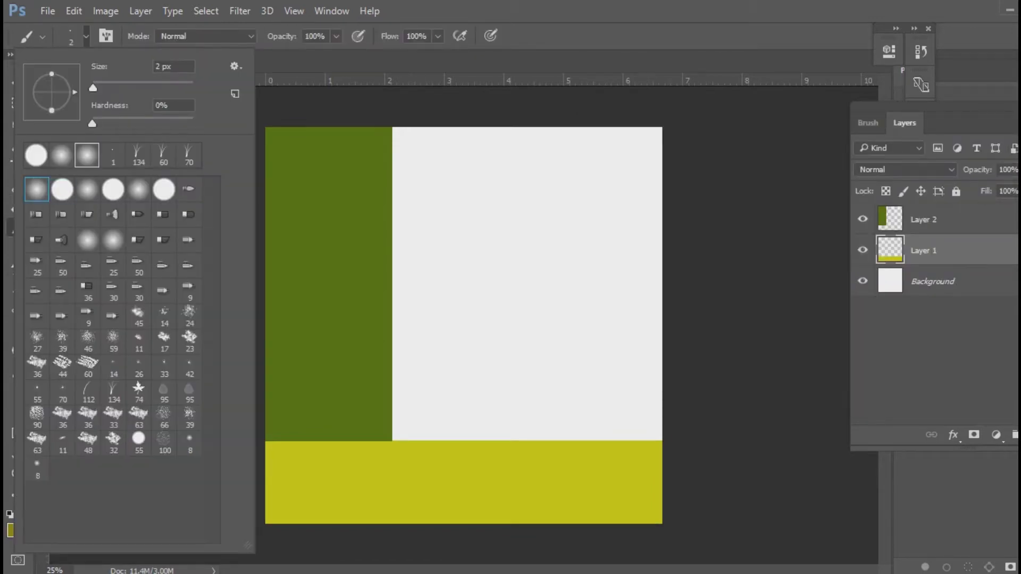
pyautogui.write('7')
pyautogui.press('Return')
# - Paint dark brown strokes along the band's bottom and top-right edge, then smudge them into streaks
pyautogui.moveTo(463, 511); pyautogui.dragTo(534, 500)
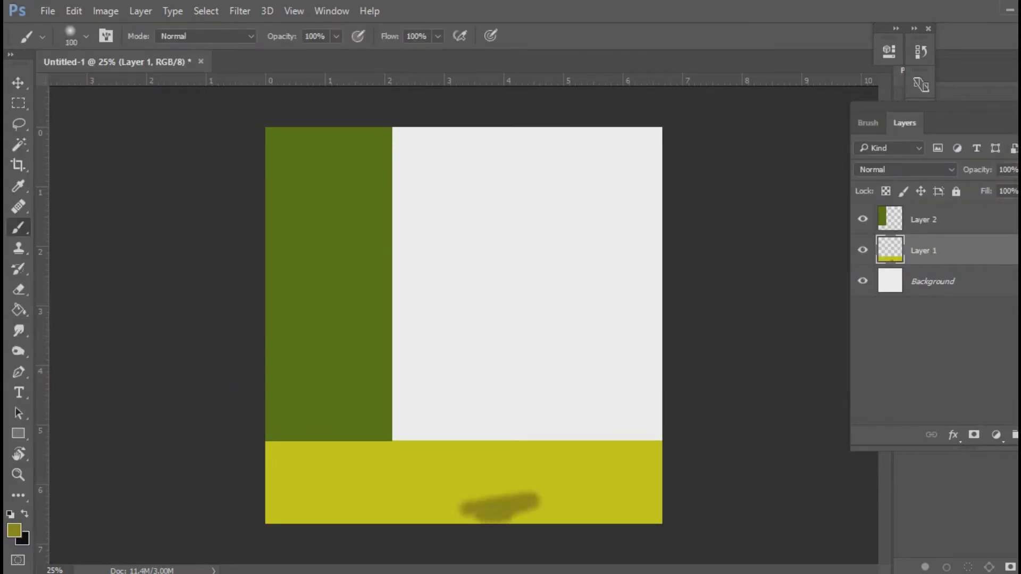
pyautogui.click(14, 531)
pyautogui.click(809, 202)
pyautogui.click(946, 149)
pyautogui.moveTo(471, 509); pyautogui.dragTo(545, 508)
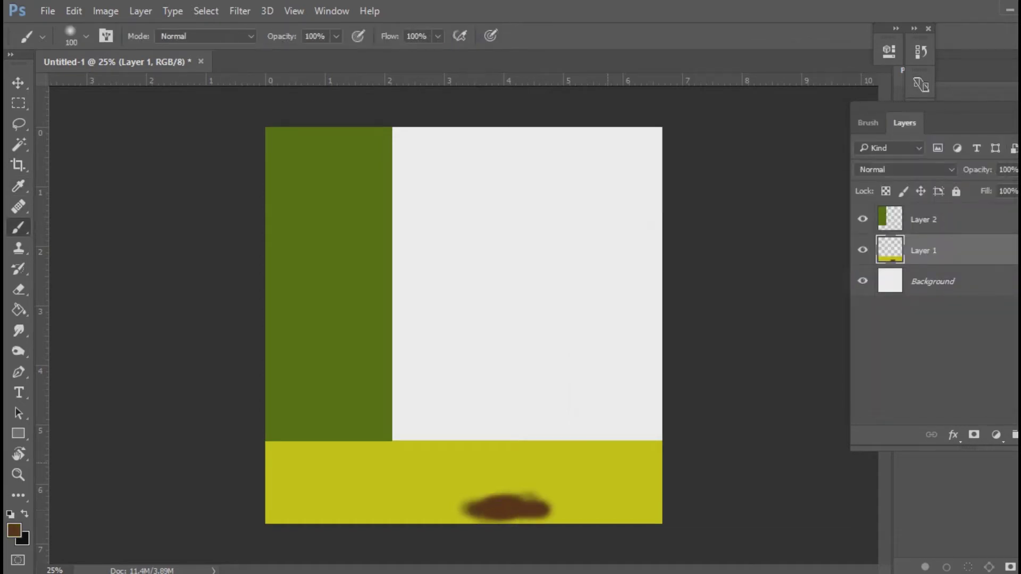
pyautogui.moveTo(564, 446); pyautogui.dragTo(633, 460)
pyautogui.press('r')
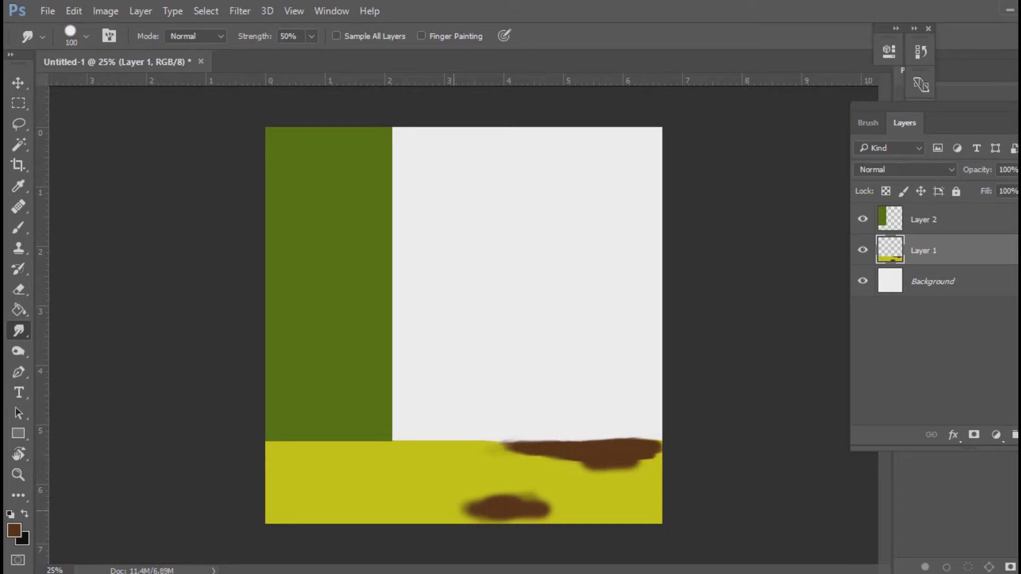
pyautogui.moveTo(504, 508)
pyautogui.mouseDown()
pyautogui.moveTo(565, 511)
pyautogui.moveTo(508, 522)
pyautogui.moveTo(608, 495)
pyautogui.mouseUp()
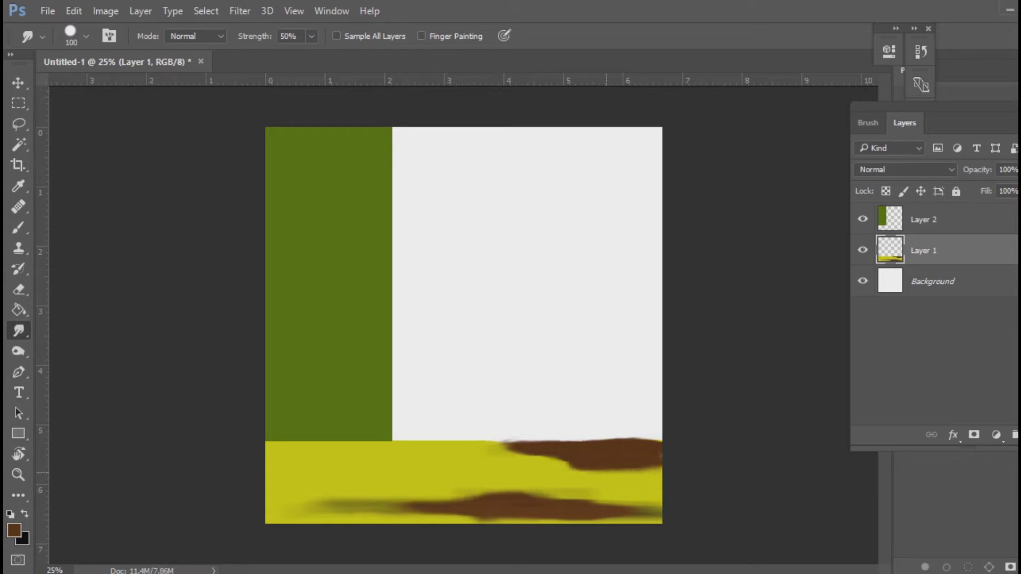
pyautogui.moveTo(590, 503); pyautogui.dragTo(660, 500)
# - Dab olive green onto the band and blend the brown streaks into the yellow
pyautogui.click(14, 530)
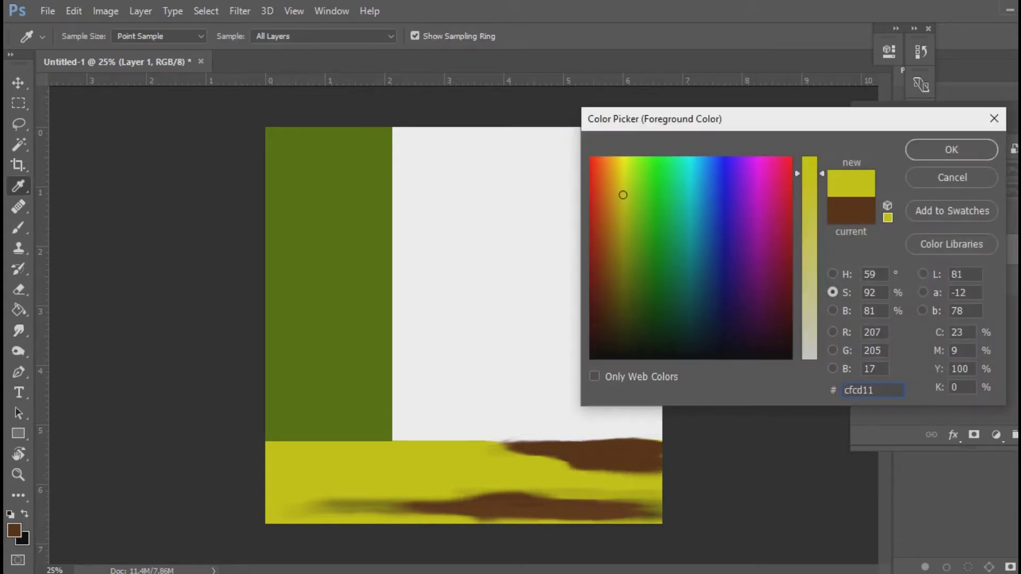
pyautogui.moveTo(621, 193); pyautogui.dragTo(629, 237)
pyautogui.click(948, 150)
pyautogui.press('b')
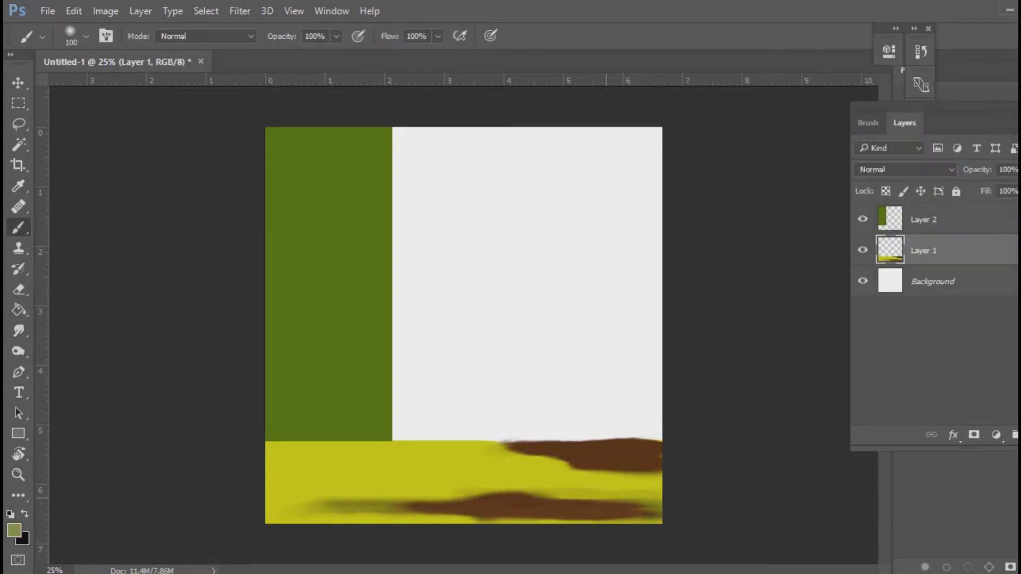
pyautogui.click(572, 487)
pyautogui.press('r')
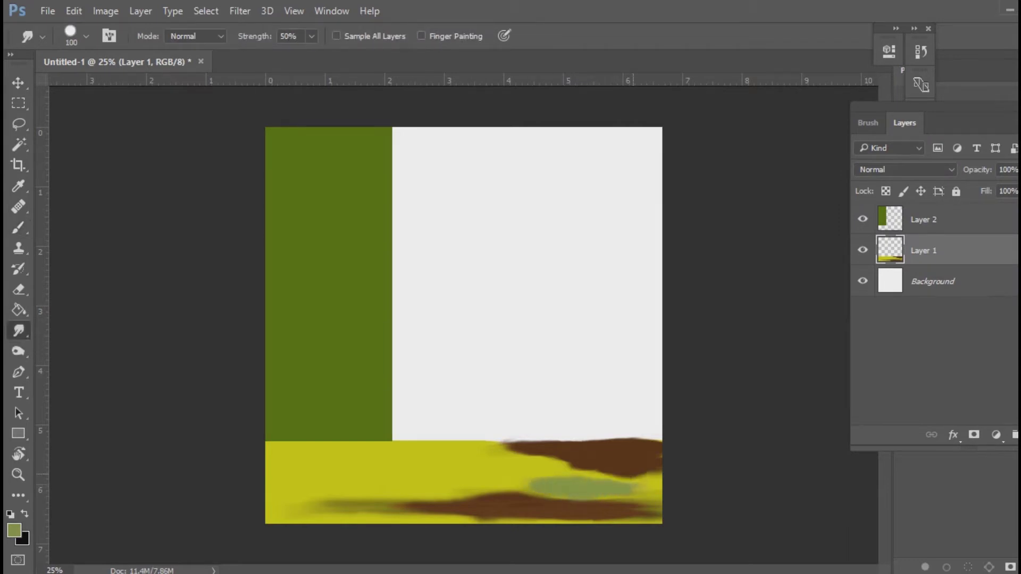
pyautogui.moveTo(617, 492); pyautogui.dragTo(660, 495)
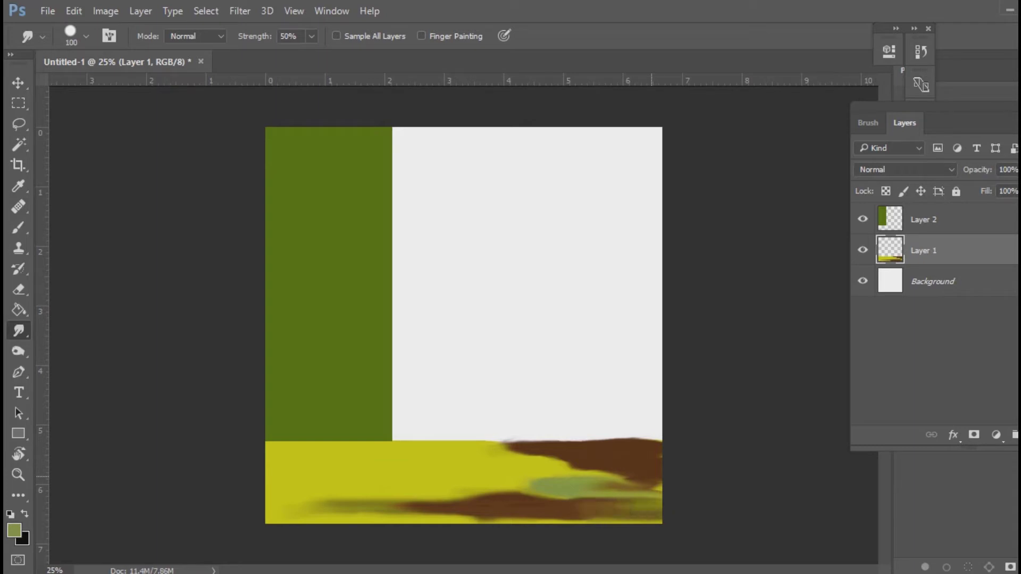
pyautogui.moveTo(583, 463)
pyautogui.mouseDown()
pyautogui.moveTo(521, 455)
pyautogui.moveTo(628, 452)
pyautogui.moveTo(662, 466)
pyautogui.mouseUp()
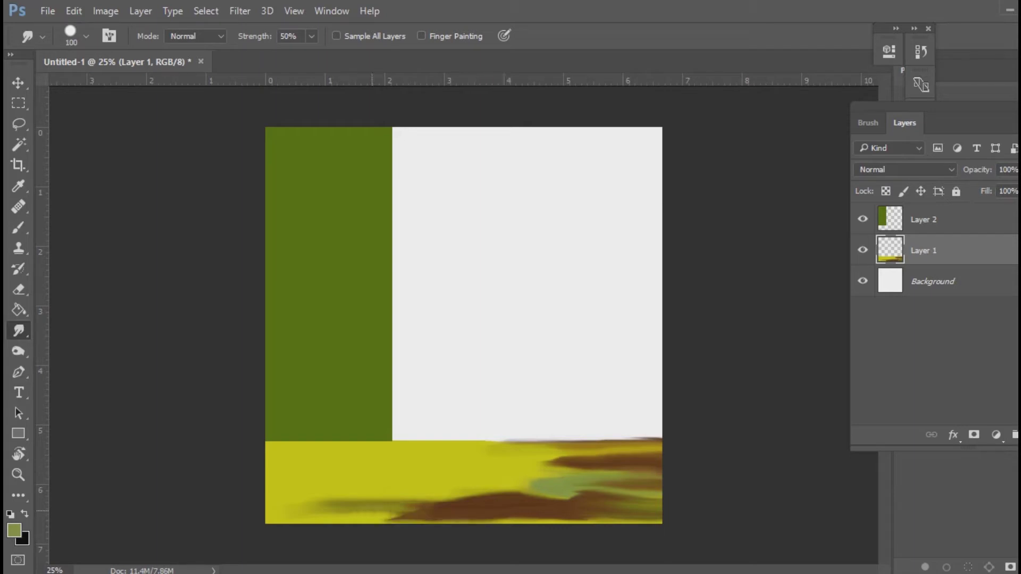
pyautogui.moveTo(373, 511); pyautogui.dragTo(480, 520)
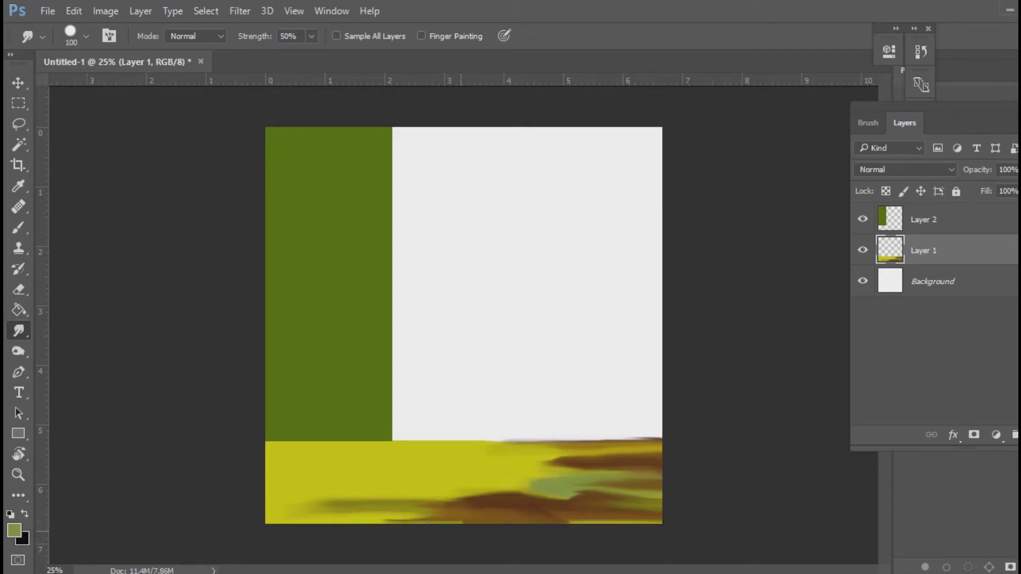
pyautogui.moveTo(475, 511); pyautogui.dragTo(304, 487)
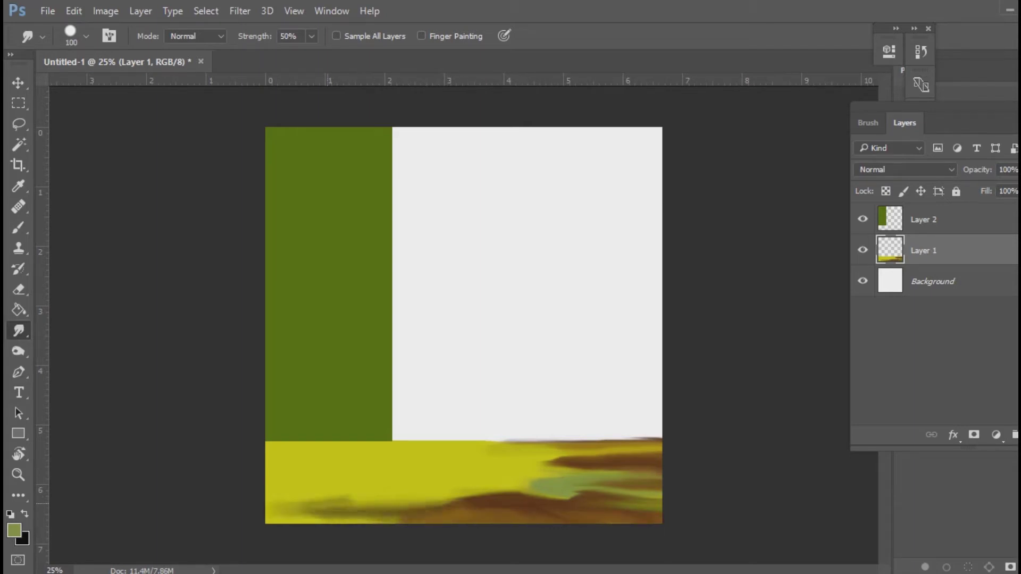
# - Smudge bright yellow-green into the left side of the floor band
pyautogui.click(14, 530)
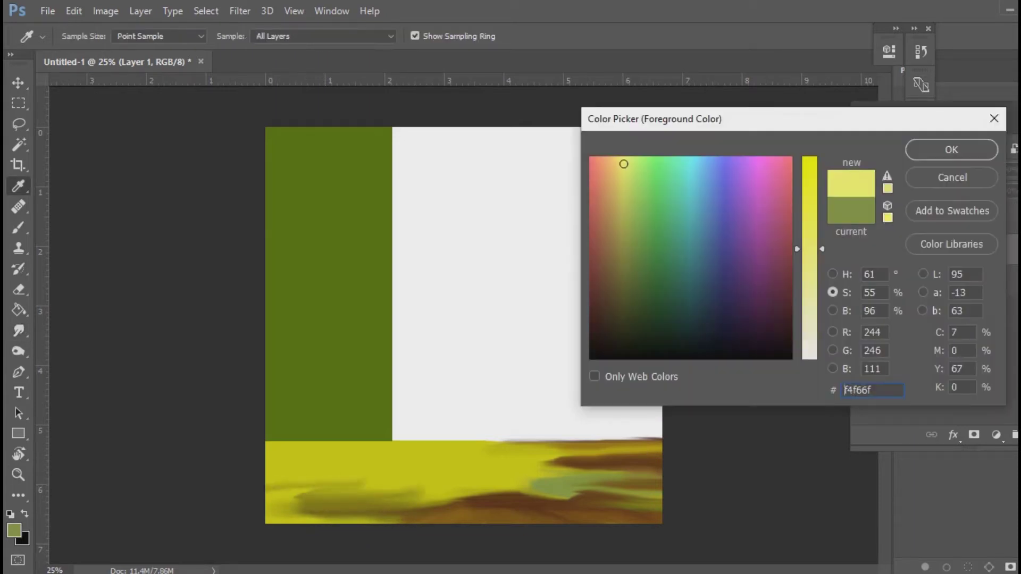
pyautogui.moveTo(809, 250); pyautogui.dragTo(809, 234)
pyautogui.click(919, 154)
pyautogui.moveTo(325, 471); pyautogui.dragTo(269, 477)
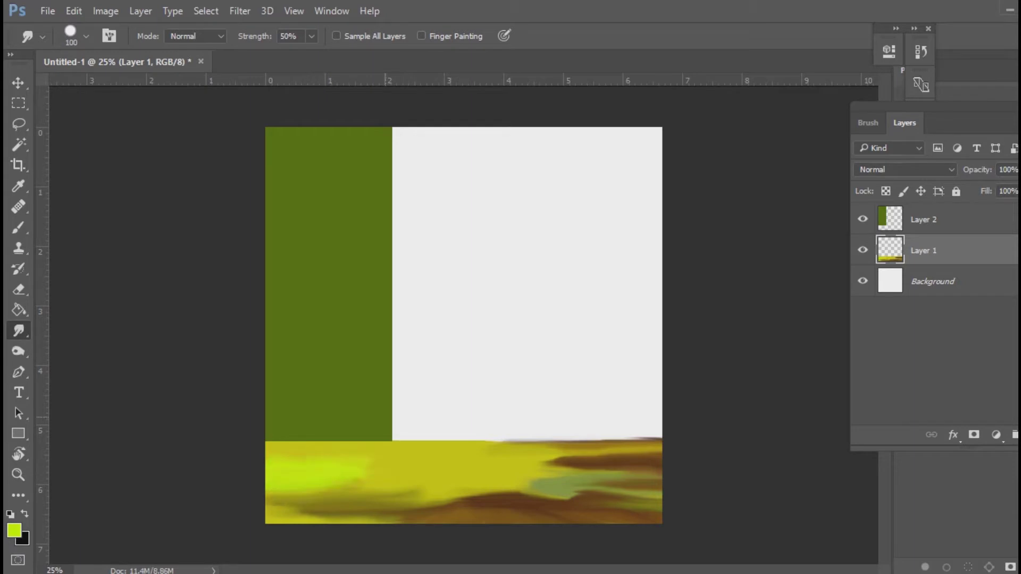
# - On the green block's layer, smudge bright yellow-green streaks up toward the canvas top
pyautogui.hotkey('alt', ']')
pyautogui.moveTo(367, 391); pyautogui.dragTo(375, 240)
pyautogui.moveTo(380, 407); pyautogui.dragTo(372, 208)
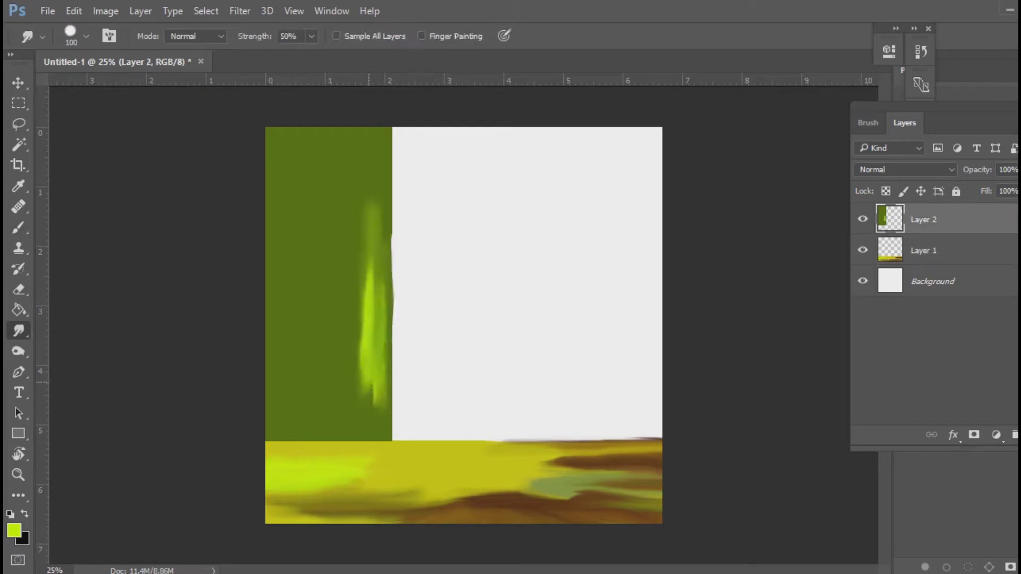
pyautogui.moveTo(372, 373); pyautogui.dragTo(367, 176)
pyautogui.moveTo(362, 314); pyautogui.dragTo(356, 149)
pyautogui.moveTo(353, 271); pyautogui.dragTo(351, 133)
pyautogui.moveTo(373, 407); pyautogui.dragTo(367, 218)
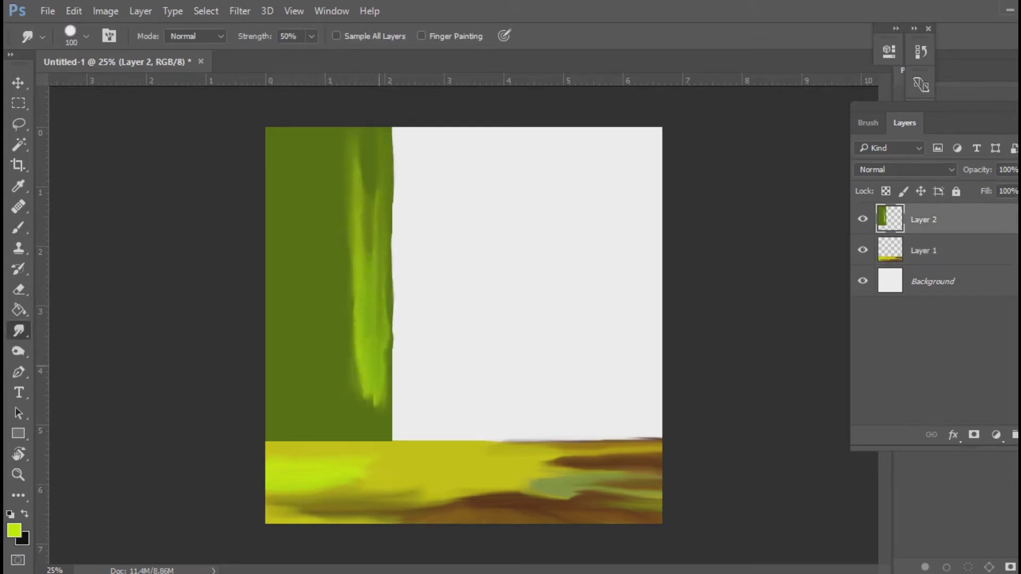
pyautogui.moveTo(386, 425); pyautogui.dragTo(380, 319)
# - Move the green layer below the floor layer and shape the bright streaks into curtain folds
pyautogui.hotkey('ctrl', '[')
pyautogui.moveTo(381, 388); pyautogui.dragTo(396, 433)
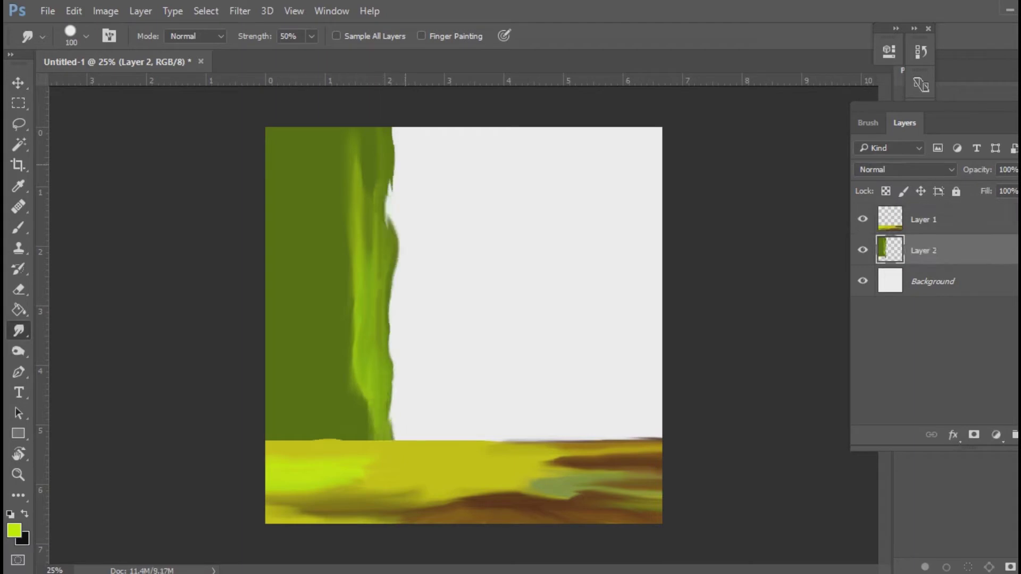
pyautogui.moveTo(396, 133); pyautogui.dragTo(385, 234)
pyautogui.press('b')
pyautogui.moveTo(380, 135); pyautogui.dragTo(375, 204)
pyautogui.moveTo(303, 136); pyautogui.dragTo(299, 205)
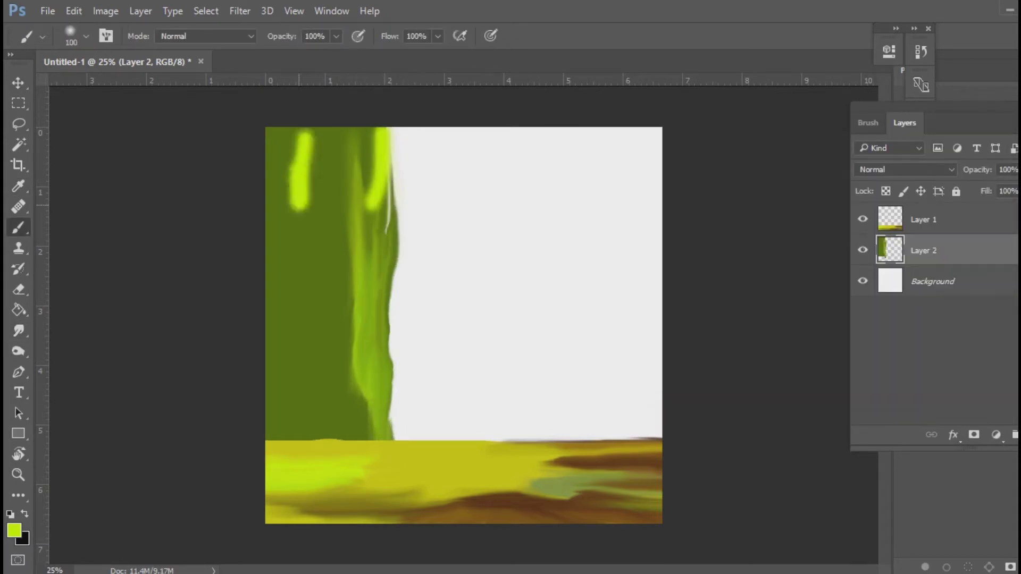
pyautogui.press('r')
pyautogui.moveTo(322, 351); pyautogui.dragTo(319, 213)
pyautogui.moveTo(300, 136)
pyautogui.mouseDown()
pyautogui.moveTo(306, 234)
pyautogui.moveTo(302, 212)
pyautogui.mouseUp()
pyautogui.moveTo(375, 130); pyautogui.dragTo(370, 245)
pyautogui.moveTo(386, 154); pyautogui.dragTo(394, 391)
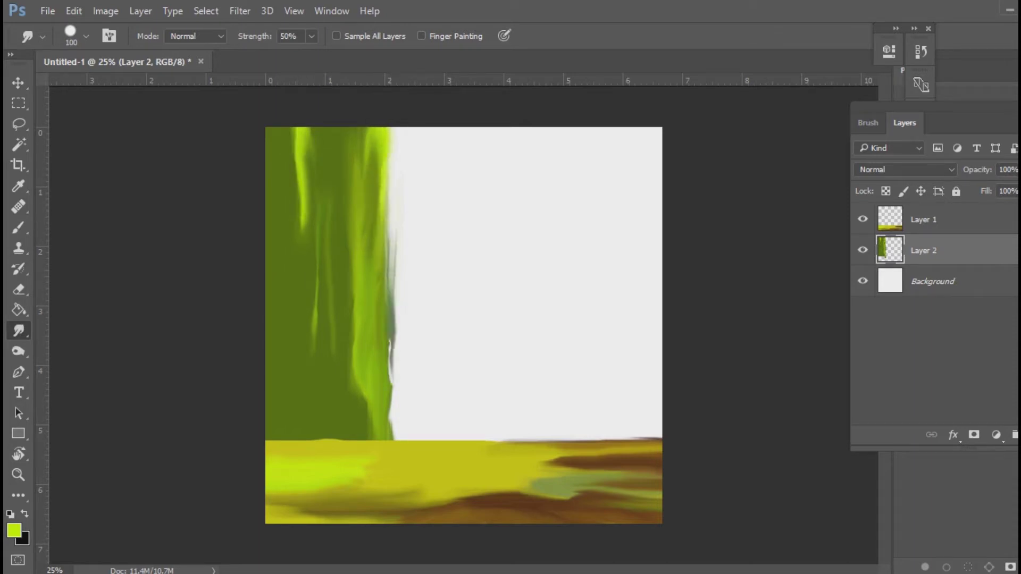
# - Add a new layer and select the white area right of the green block
pyautogui.hotkey('ctrl', 'shift', 'alt', 'n')
pyautogui.press('m')
pyautogui.moveTo(391, 128); pyautogui.dragTo(662, 442)
# - Fill the white area from the curtain edge to the right with teal
pyautogui.press('i')
pyautogui.click(14, 530)
pyautogui.click(715, 196)
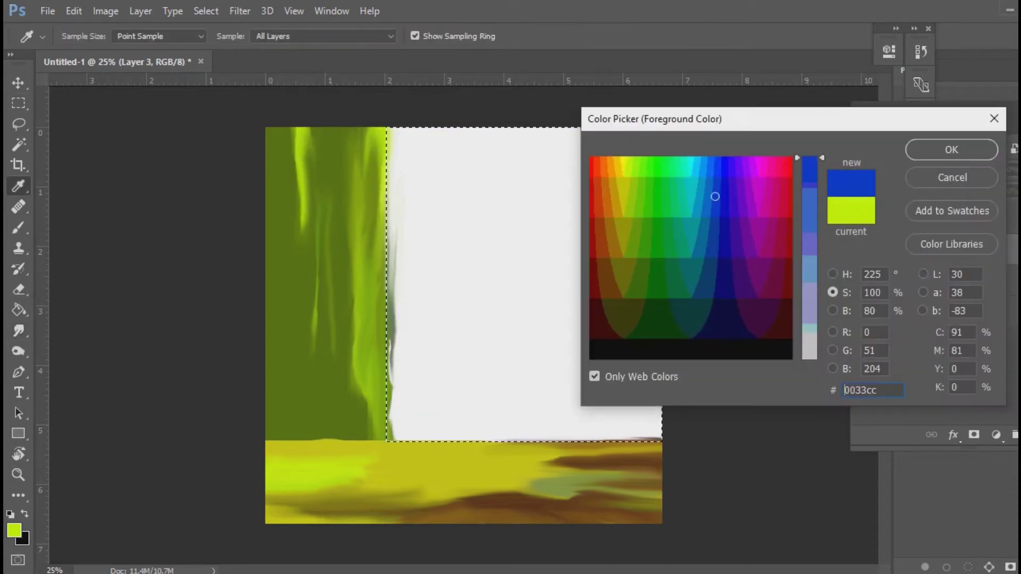
pyautogui.click(952, 149)
pyautogui.press('g')
pyautogui.click(479, 266)
pyautogui.hotkey('ctrl', 'z')
pyautogui.press('m')
pyautogui.moveTo(380, 128); pyautogui.dragTo(662, 443)
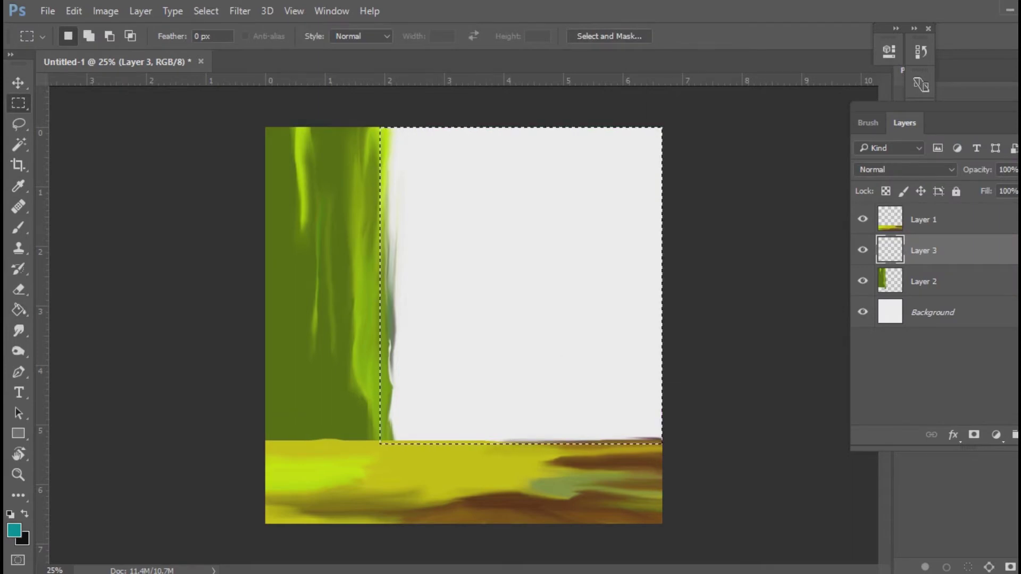
pyautogui.hotkey('alt', 'BackSpace')
# - Move the teal layer below the green layer, deselect, and take teal as the paint colour
pyautogui.hotkey('ctrl', '[')
pyautogui.press('m')
pyautogui.hotkey('ctrl', 'd')
pyautogui.press('i')
pyautogui.click(14, 531)
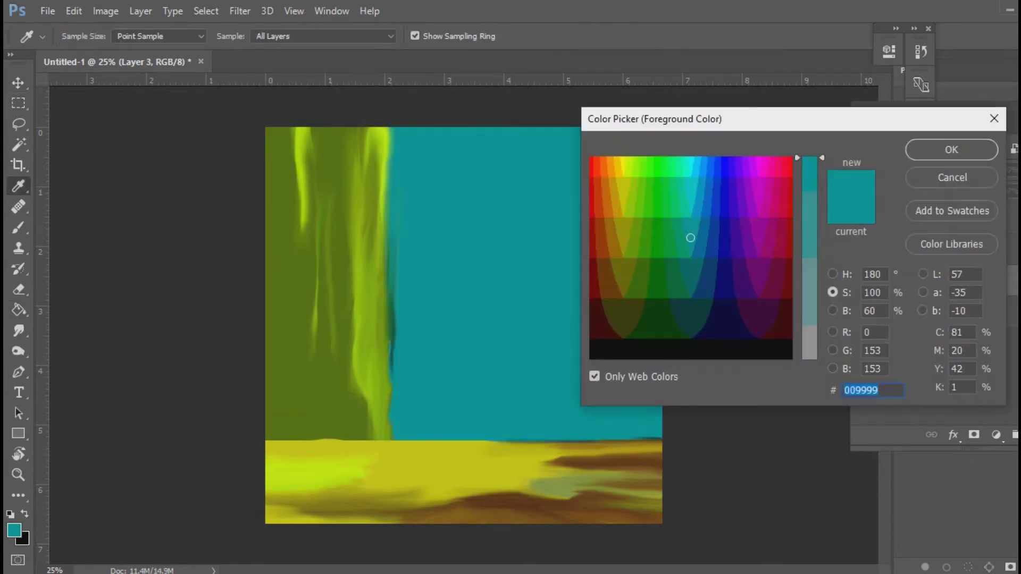
pyautogui.press('Return')
# - Paint a darker teal stroke and a blue blob, then smudge the blue down into streaks
pyautogui.press('b')
pyautogui.moveTo(486, 215)
pyautogui.mouseDown()
pyautogui.moveTo(486, 149)
pyautogui.moveTo(473, 127)
pyautogui.moveTo(435, 200)
pyautogui.mouseUp()
pyautogui.press('r')
pyautogui.press('b')
pyautogui.click(14, 530)
pyautogui.press('Return')
pyautogui.press('r')
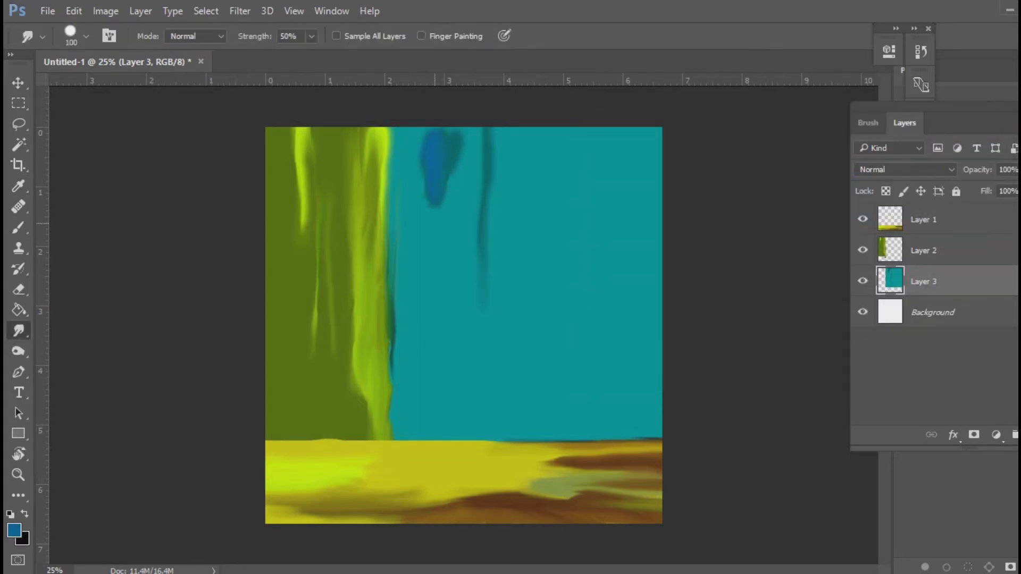
pyautogui.moveTo(416, 150); pyautogui.dragTo(439, 245)
pyautogui.moveTo(461, 144); pyautogui.dragTo(457, 293)
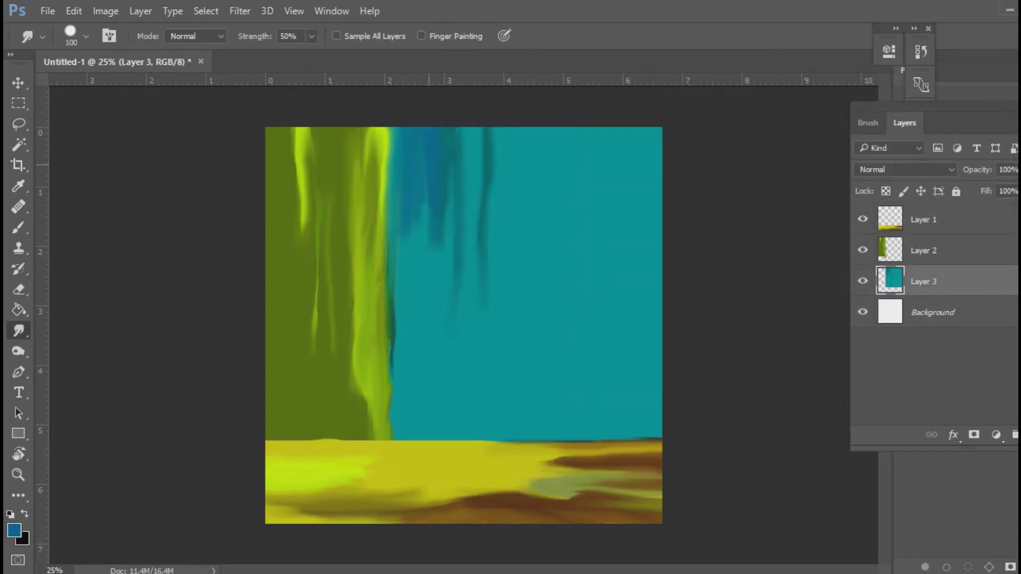
pyautogui.moveTo(429, 208); pyautogui.dragTo(399, 354)
# - Paint dark teal fold streaks across the teal area and blend the lower one
pyautogui.press('b')
pyautogui.moveTo(410, 314); pyautogui.dragTo(396, 380)
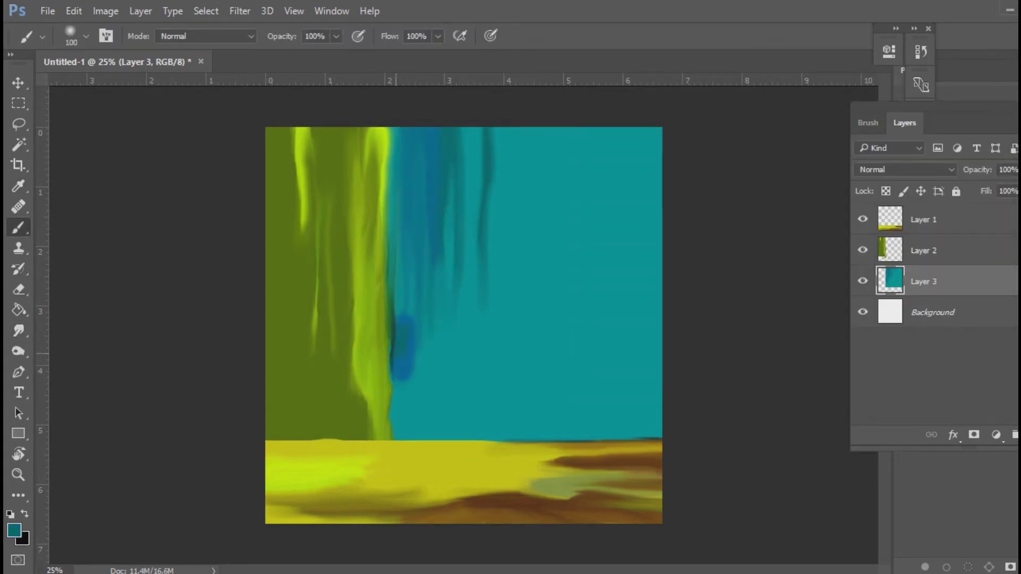
pyautogui.moveTo(415, 281); pyautogui.dragTo(396, 431)
pyautogui.moveTo(509, 381); pyautogui.dragTo(569, 133)
pyautogui.moveTo(612, 393); pyautogui.dragTo(660, 143)
pyautogui.moveTo(658, 255); pyautogui.dragTo(569, 437)
pyautogui.press('r')
pyautogui.moveTo(407, 277)
pyautogui.mouseDown()
pyautogui.moveTo(412, 367)
pyautogui.moveTo(401, 396)
pyautogui.moveTo(412, 298)
pyautogui.mouseUp()
# - Choose dark blue as the foreground colour and add a new layer above Layer 3
pyautogui.click(14, 530)
pyautogui.click(809, 245)
pyautogui.click(991, 155)
pyautogui.press('b')
pyautogui.press('r')
pyautogui.hotkey('ctrl', 'shift', 'alt', 'n')
pyautogui.press('b')
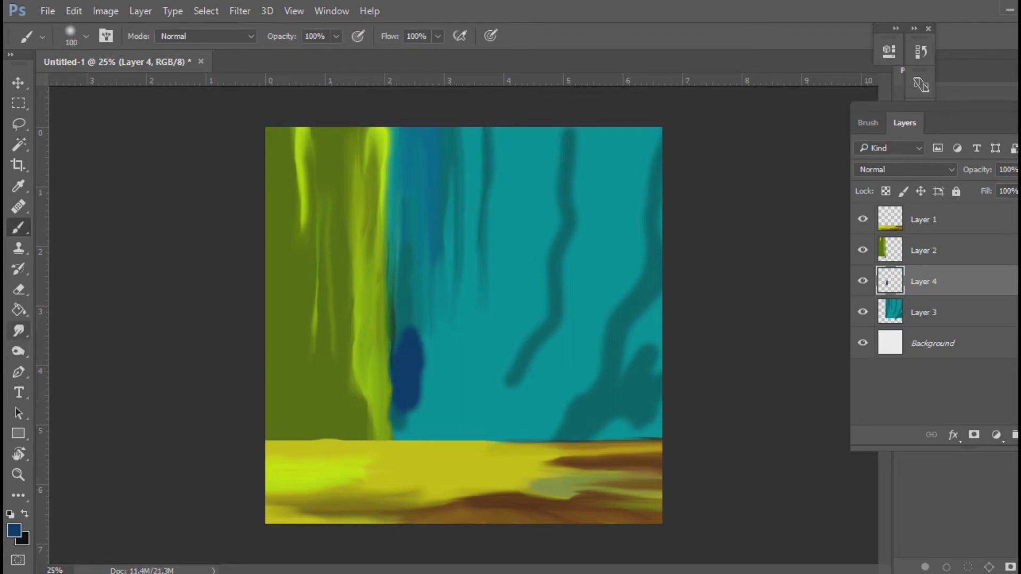
pyautogui.press('r')
# - Adjust the blue stroke with Curves, merge it into Layer 3, and smear it up the curtain edge
pyautogui.hotkey('ctrl', 'm')
pyautogui.moveTo(760, 259); pyautogui.dragTo(753, 244)
pyautogui.press('Return')
pyautogui.hotkey('ctrl', 'e')
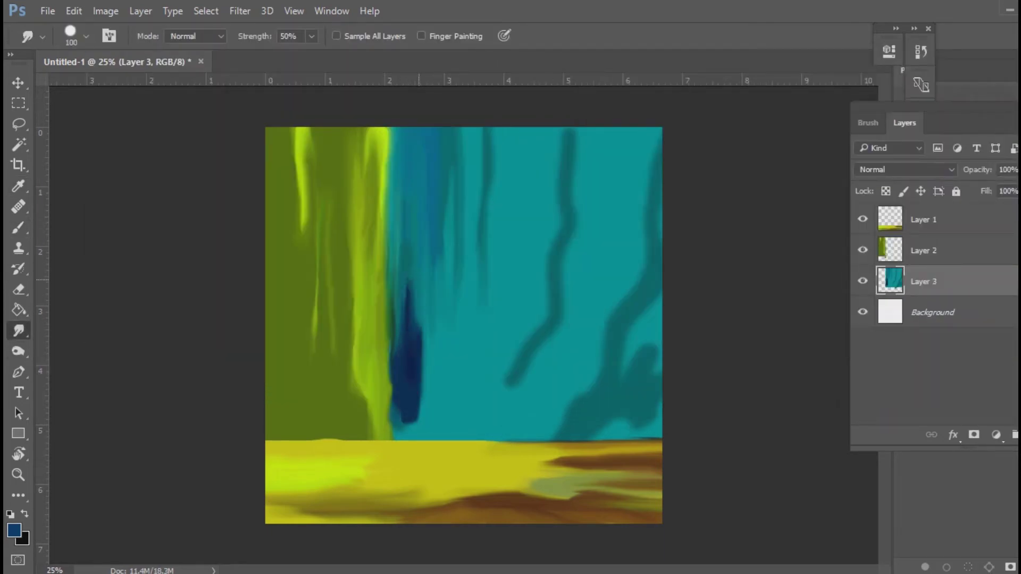
pyautogui.moveTo(409, 439)
pyautogui.mouseDown()
pyautogui.moveTo(420, 373)
pyautogui.moveTo(404, 141)
pyautogui.mouseUp()
pyautogui.moveTo(407, 277); pyautogui.dragTo(399, 130)
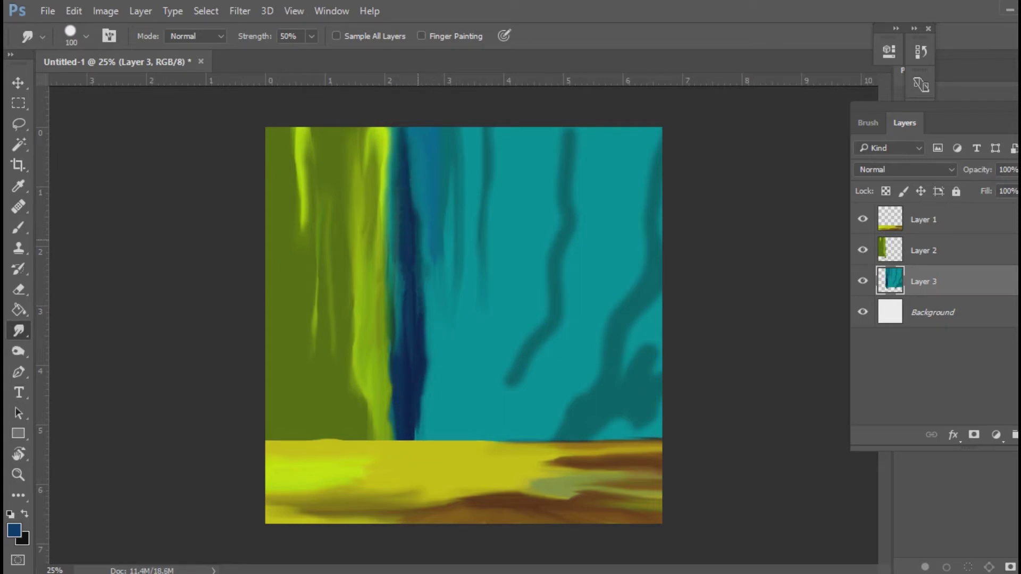
pyautogui.moveTo(417, 218); pyautogui.dragTo(412, 131)
# - Paint a dark blue stroke at the far left edge and smudge it into the green curtain
pyautogui.hotkey('alt', ']')
pyautogui.press('b')
pyautogui.moveTo(275, 290)
pyautogui.mouseDown()
pyautogui.moveTo(274, 378)
pyautogui.moveTo(274, 224)
pyautogui.moveTo(276, 436)
pyautogui.mouseUp()
pyautogui.click(18, 330)
pyautogui.press('b')
pyautogui.moveTo(293, 266); pyautogui.dragTo(292, 346)
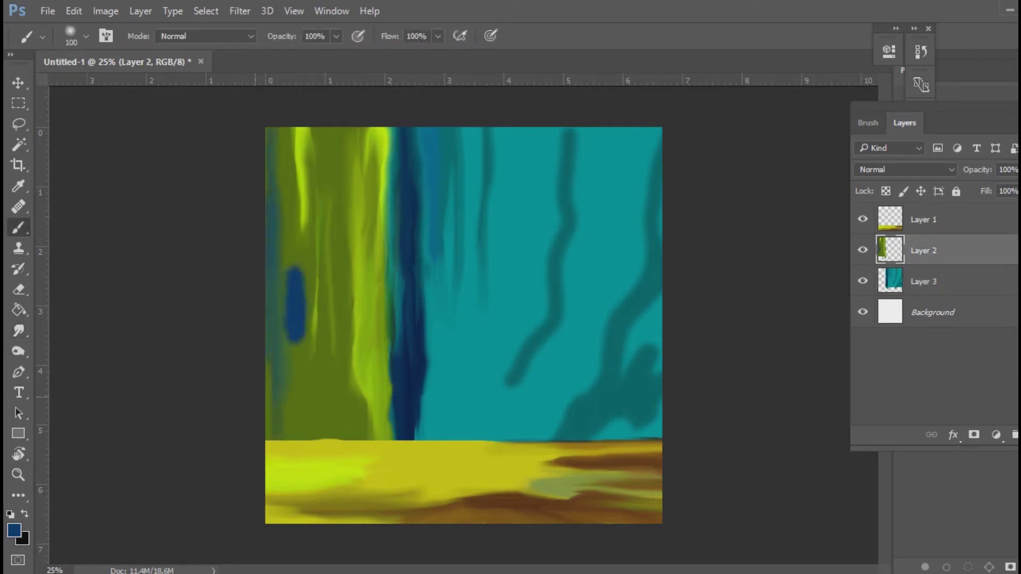
pyautogui.click(18, 331)
pyautogui.moveTo(290, 399); pyautogui.dragTo(290, 256)
pyautogui.moveTo(287, 303); pyautogui.dragTo(281, 234)
pyautogui.moveTo(292, 346); pyautogui.dragTo(292, 431)
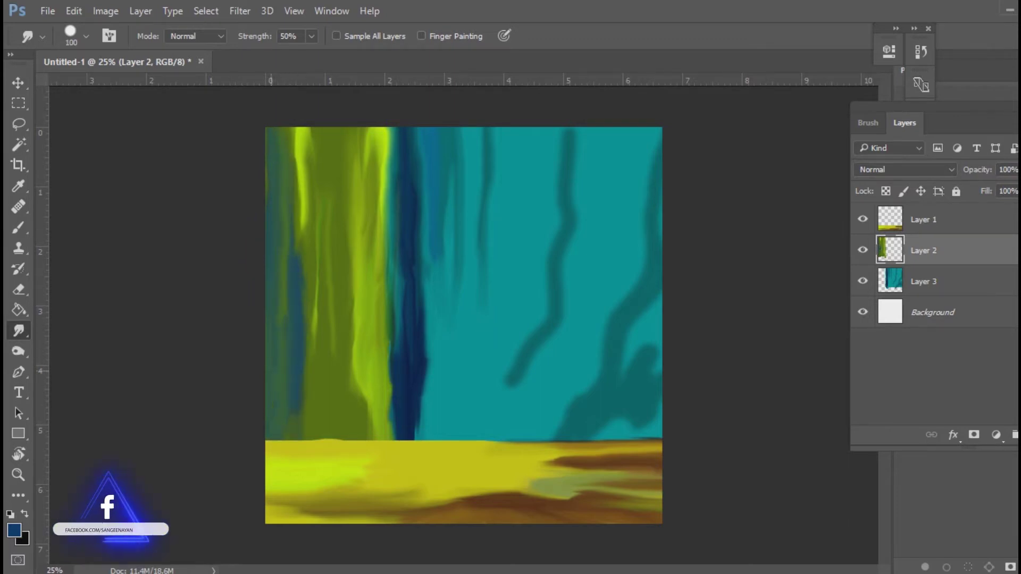
pyautogui.moveTo(308, 309); pyautogui.dragTo(298, 155)
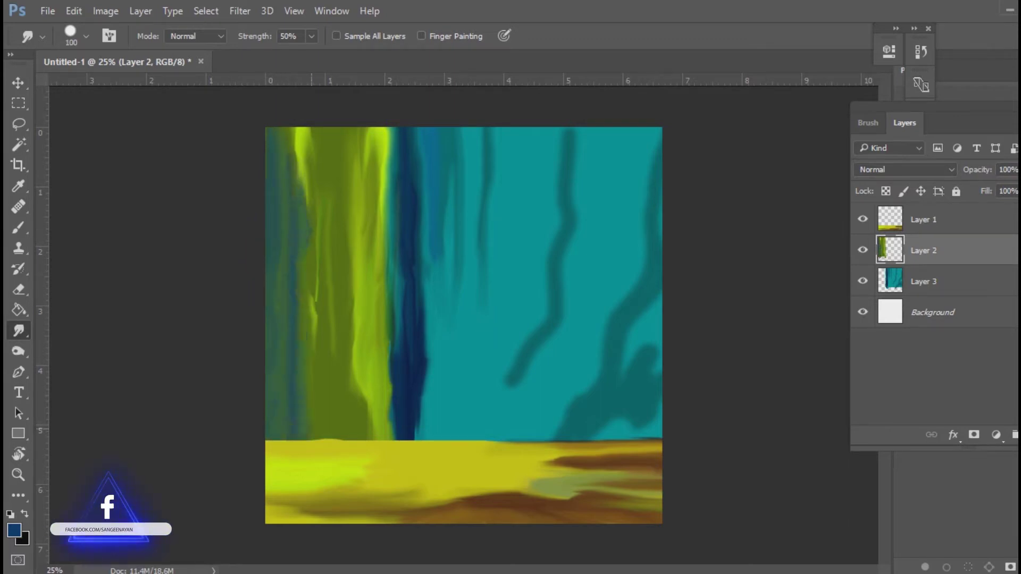
pyautogui.moveTo(306, 361); pyautogui.dragTo(307, 128)
# - Paint dark blue over the two teal drips on Layer 3 and smear them
pyautogui.hotkey('alt', '[')
pyautogui.press('b')
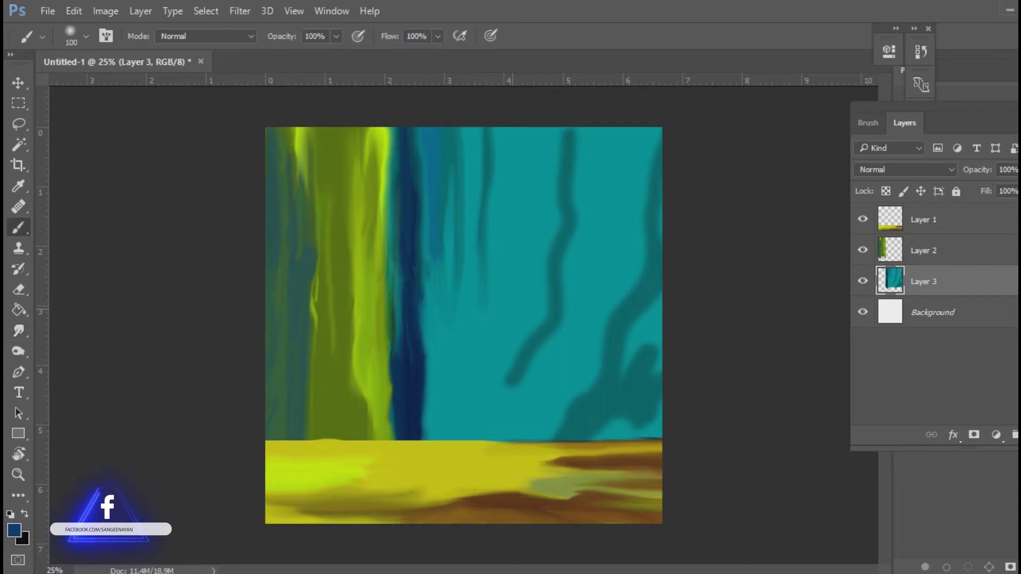
pyautogui.moveTo(508, 316); pyautogui.dragTo(561, 133)
pyautogui.press('r')
pyautogui.press('b')
pyautogui.moveTo(481, 133); pyautogui.dragTo(473, 218)
pyautogui.press('r')
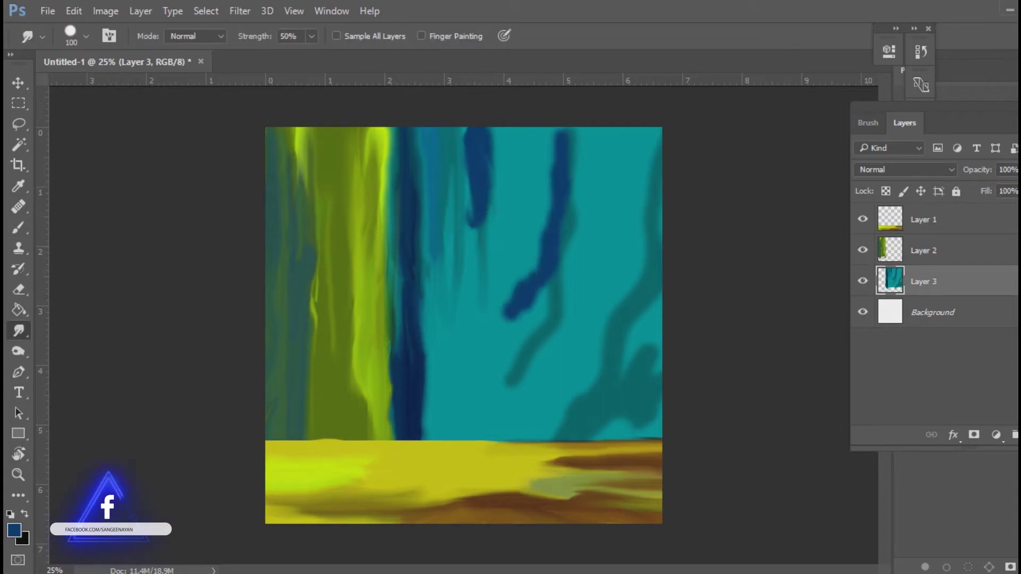
# - Dab dark blue in the teal area and smudge it into curtain folds
pyautogui.click(14, 530)
pyautogui.press('Return')
pyautogui.press('b')
pyautogui.click(453, 260)
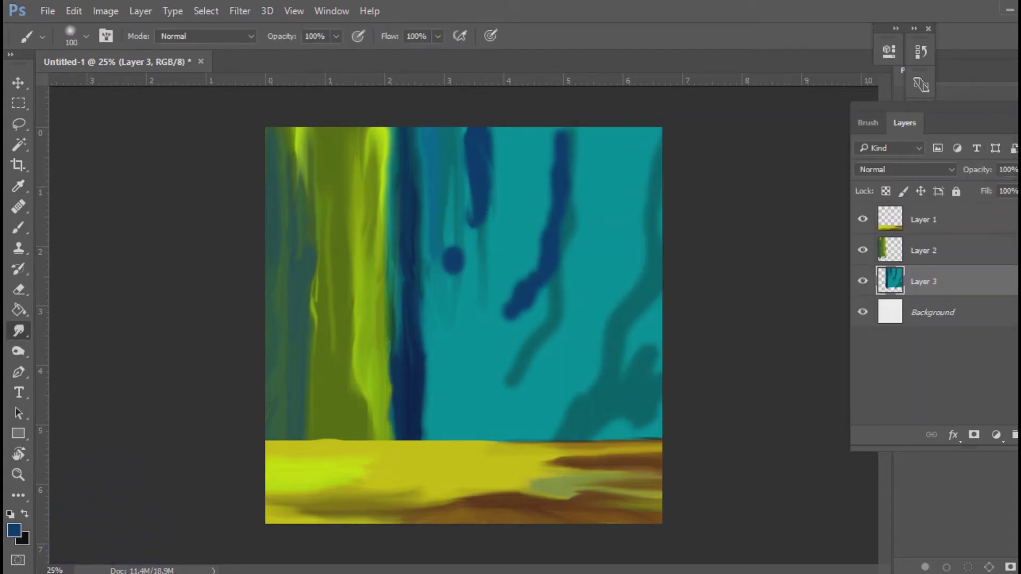
pyautogui.press('r')
pyautogui.moveTo(454, 260)
pyautogui.mouseDown()
pyautogui.moveTo(471, 223)
pyautogui.moveTo(452, 139)
pyautogui.mouseUp()
pyautogui.moveTo(420, 186); pyautogui.dragTo(428, 128)
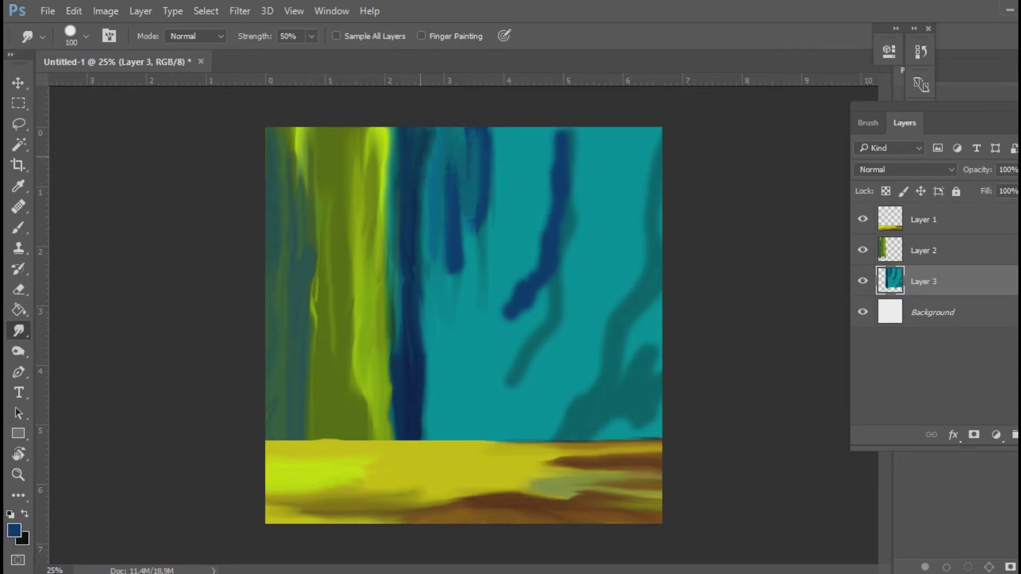
pyautogui.moveTo(423, 250); pyautogui.dragTo(436, 131)
pyautogui.moveTo(441, 234)
pyautogui.mouseDown()
pyautogui.moveTo(449, 222)
pyautogui.moveTo(426, 439)
pyautogui.mouseUp()
# - Duplicate Layer 3, brighten the copy to cyan with Curves, then hide the copy
pyautogui.moveTo(513, 314); pyautogui.dragTo(497, 399)
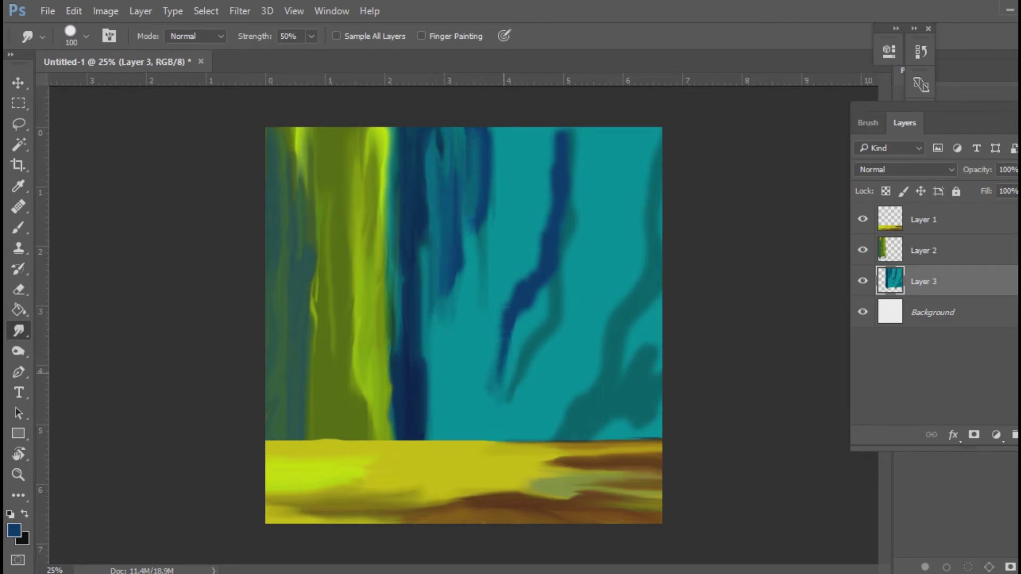
pyautogui.hotkey('ctrl', 'j')
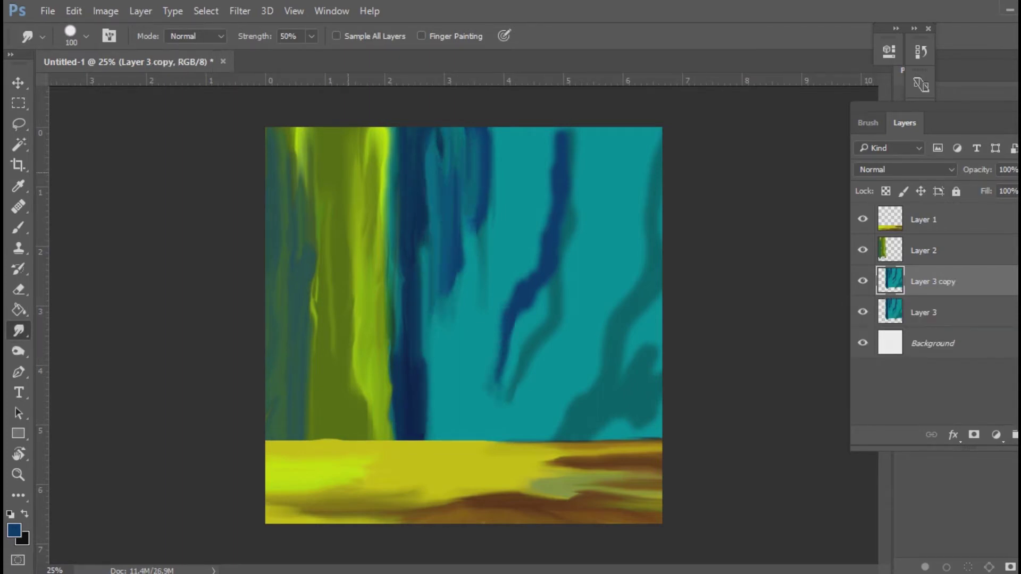
pyautogui.click(140, 10)
pyautogui.click(287, 64)
pyautogui.press('Return')
pyautogui.moveTo(518, 319)
pyautogui.mouseDown()
pyautogui.moveTo(508, 244)
pyautogui.moveTo(548, 223)
pyautogui.mouseUp()
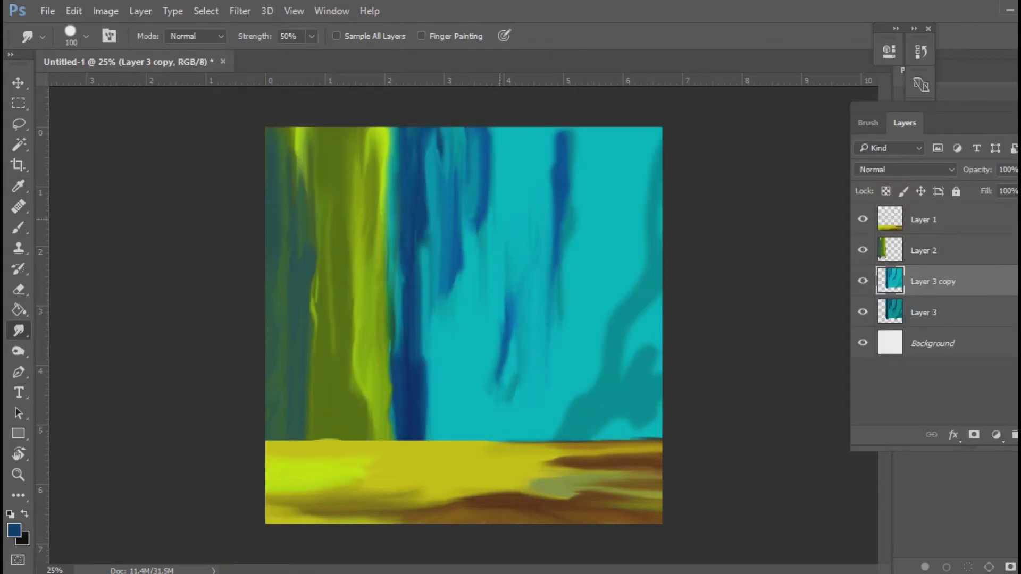
pyautogui.moveTo(479, 319)
pyautogui.mouseDown()
pyautogui.moveTo(476, 207)
pyautogui.moveTo(492, 128)
pyautogui.moveTo(497, 176)
pyautogui.mouseUp()
pyautogui.click(862, 282)
# - On Layer 3, lasso the central fold and brighten it to cyan with Curves
pyautogui.click(924, 313)
pyautogui.moveTo(495, 128); pyautogui.dragTo(423, 425)
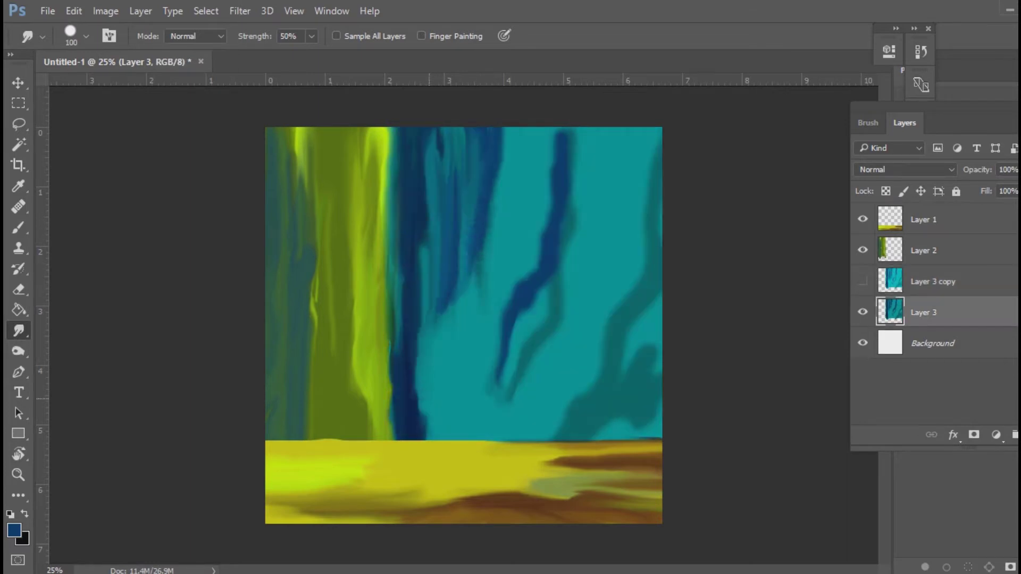
pyautogui.press('l')
pyautogui.moveTo(413, 358); pyautogui.dragTo(532, 128)
pyautogui.click(106, 11)
pyautogui.click(383, 89)
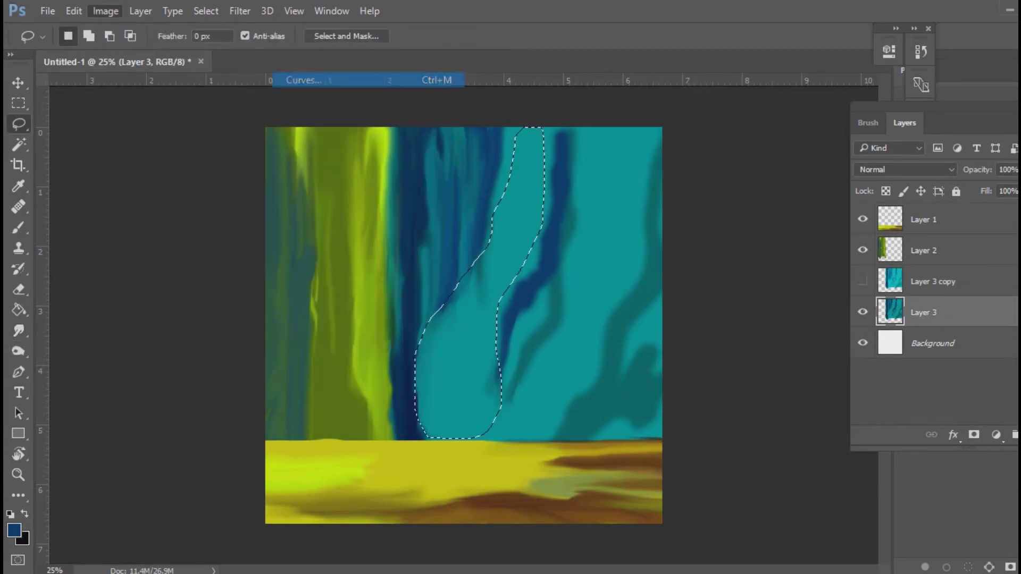
pyautogui.moveTo(729, 245); pyautogui.dragTo(736, 209)
pyautogui.press('Return')
pyautogui.hotkey('ctrl', 'd')
# - Smudge the cyan fold's edges, blending dark blue into its sides and top
pyautogui.press('r')
pyautogui.moveTo(429, 300); pyautogui.dragTo(420, 420)
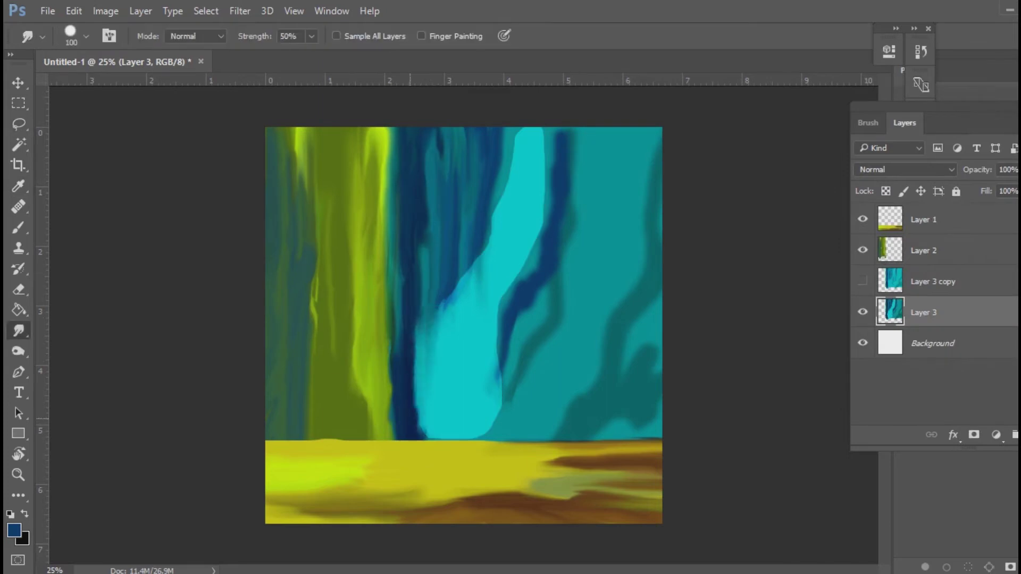
pyautogui.moveTo(420, 335); pyautogui.dragTo(421, 398)
pyautogui.moveTo(436, 335); pyautogui.dragTo(481, 247)
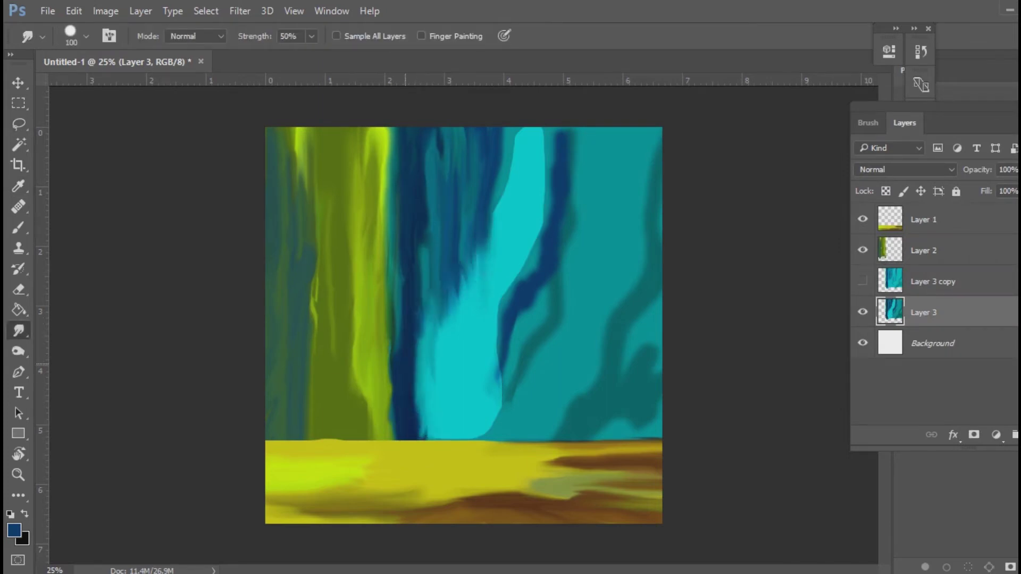
pyautogui.moveTo(457, 319); pyautogui.dragTo(505, 189)
pyautogui.moveTo(447, 365); pyautogui.dragTo(519, 132)
pyautogui.moveTo(505, 186); pyautogui.dragTo(554, 155)
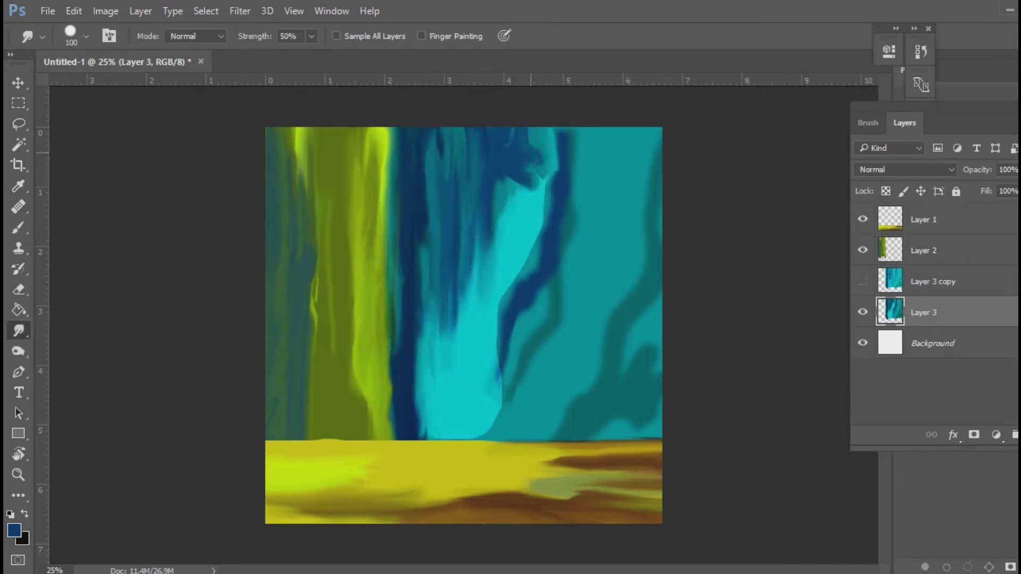
# - Lasso an area near the curtain top and apply Curves to it
pyautogui.press('l')
pyautogui.click(106, 10)
pyautogui.moveTo(513, 129)
pyautogui.mouseDown()
pyautogui.moveTo(553, 189)
pyautogui.moveTo(516, 213)
pyautogui.mouseUp()
pyautogui.hotkey('ctrl', 'm')
pyautogui.press('Return')
pyautogui.hotkey('ctrl', 'd')
# - Smear dark blue streaks through the upper curtain and down the cyan fold's right edge
pyautogui.moveTo(527, 173)
pyautogui.mouseDown()
pyautogui.moveTo(500, 234)
pyautogui.moveTo(502, 258)
pyautogui.mouseUp()
pyautogui.moveTo(556, 165)
pyautogui.mouseDown()
pyautogui.moveTo(558, 133)
pyautogui.moveTo(518, 319)
pyautogui.mouseUp()
pyautogui.moveTo(510, 224); pyautogui.dragTo(509, 402)
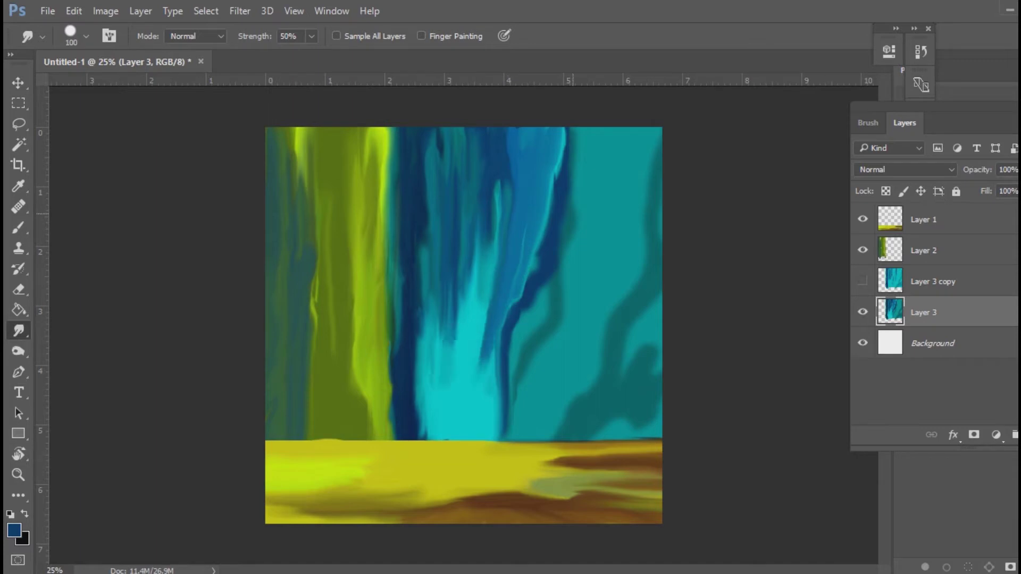
pyautogui.moveTo(553, 274)
pyautogui.mouseDown()
pyautogui.moveTo(489, 439)
pyautogui.moveTo(556, 343)
pyautogui.mouseUp()
pyautogui.moveTo(511, 378)
pyautogui.mouseDown()
pyautogui.moveTo(582, 250)
pyautogui.moveTo(606, 133)
pyautogui.moveTo(574, 176)
pyautogui.mouseUp()
# - Smudge a hooked dark blue fold in the upper right, extending it upward
pyautogui.moveTo(564, 146); pyautogui.dragTo(537, 250)
pyautogui.moveTo(567, 128); pyautogui.dragTo(551, 195)
pyautogui.moveTo(612, 165); pyautogui.dragTo(553, 287)
pyautogui.moveTo(644, 130); pyautogui.dragTo(566, 288)
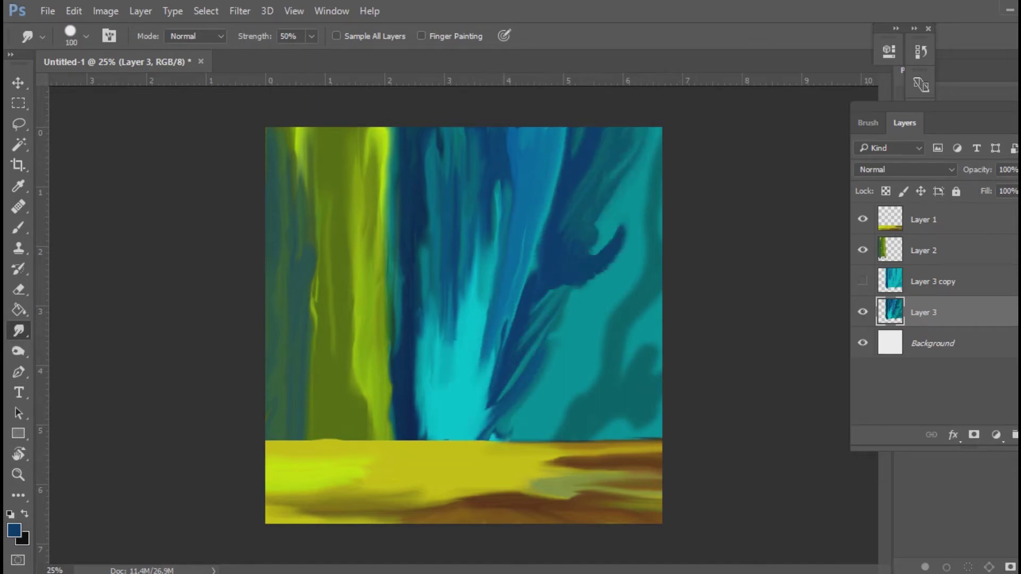
pyautogui.moveTo(611, 249); pyautogui.dragTo(623, 169)
# - Spread dark blue streaks across the upper right to the curtain's right edge
pyautogui.moveTo(606, 213)
pyautogui.mouseDown()
pyautogui.moveTo(657, 130)
pyautogui.moveTo(612, 266)
pyautogui.mouseUp()
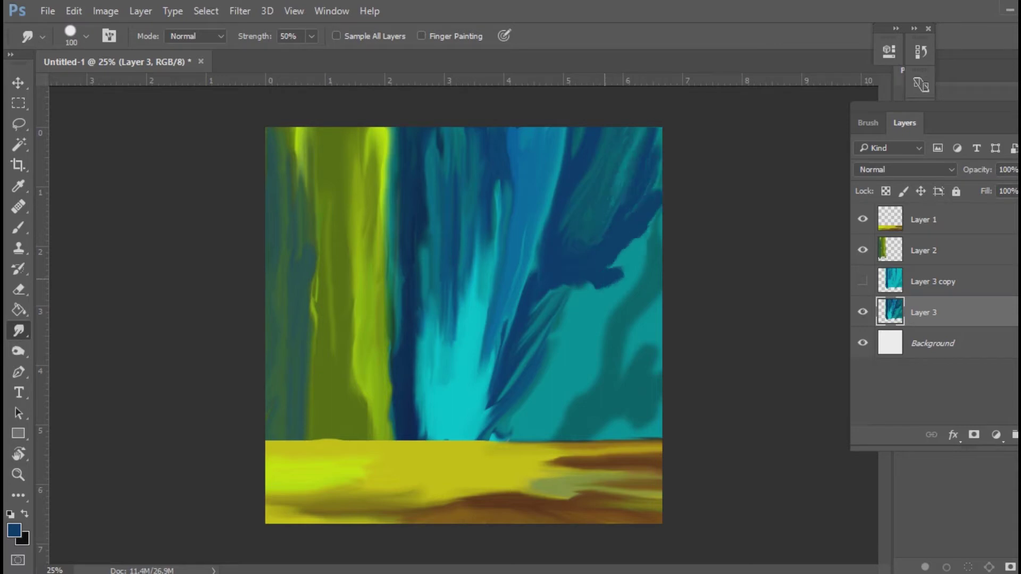
pyautogui.moveTo(646, 223); pyautogui.dragTo(569, 328)
pyautogui.moveTo(585, 244); pyautogui.dragTo(555, 346)
pyautogui.moveTo(595, 194); pyautogui.dragTo(627, 133)
pyautogui.moveTo(654, 212); pyautogui.dragTo(612, 298)
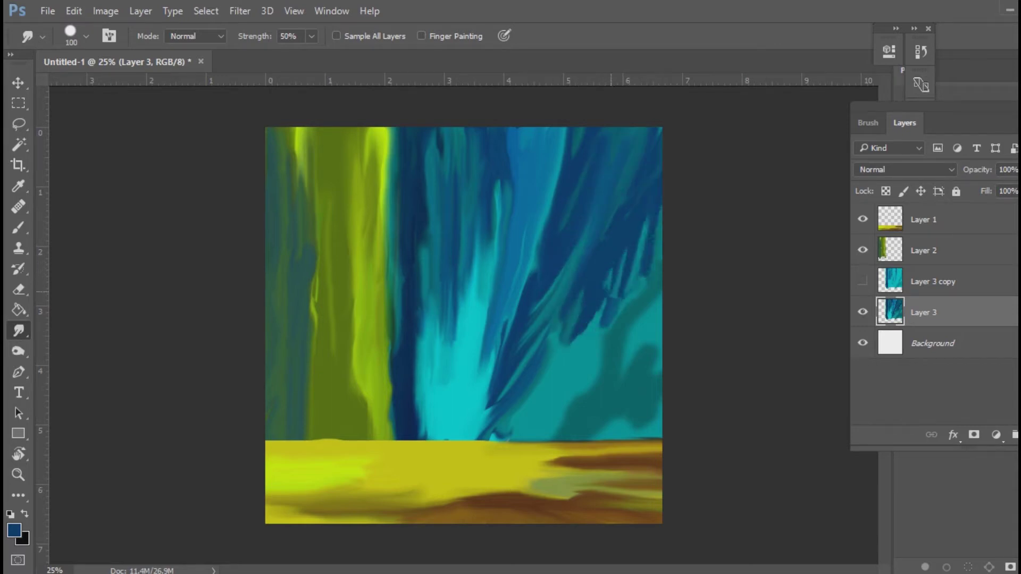
pyautogui.moveTo(649, 239)
pyautogui.mouseDown()
pyautogui.moveTo(580, 351)
pyautogui.moveTo(663, 312)
pyautogui.mouseUp()
# - Set the foreground colour to a darker teal
pyautogui.click(14, 530)
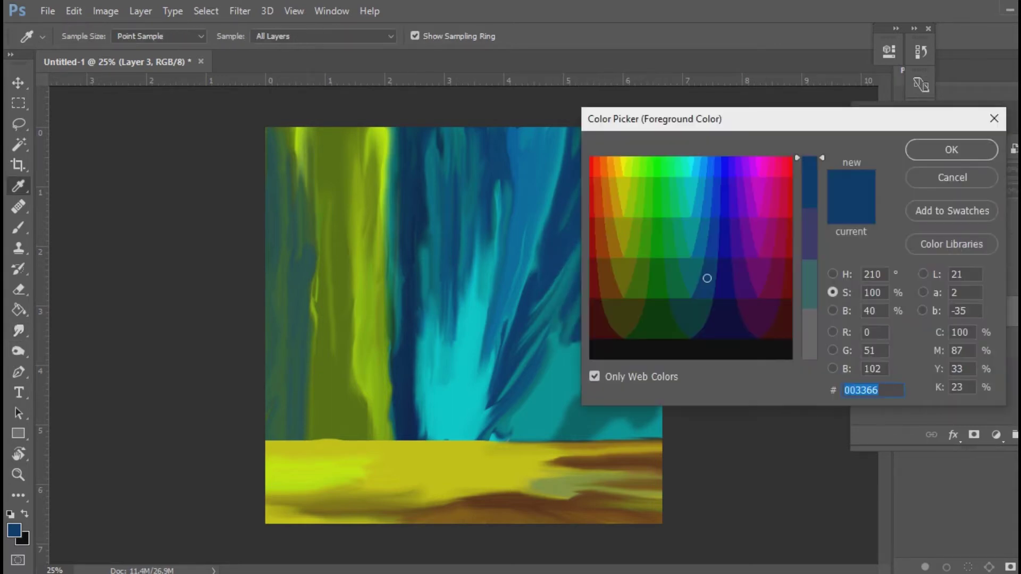
pyautogui.click(690, 192)
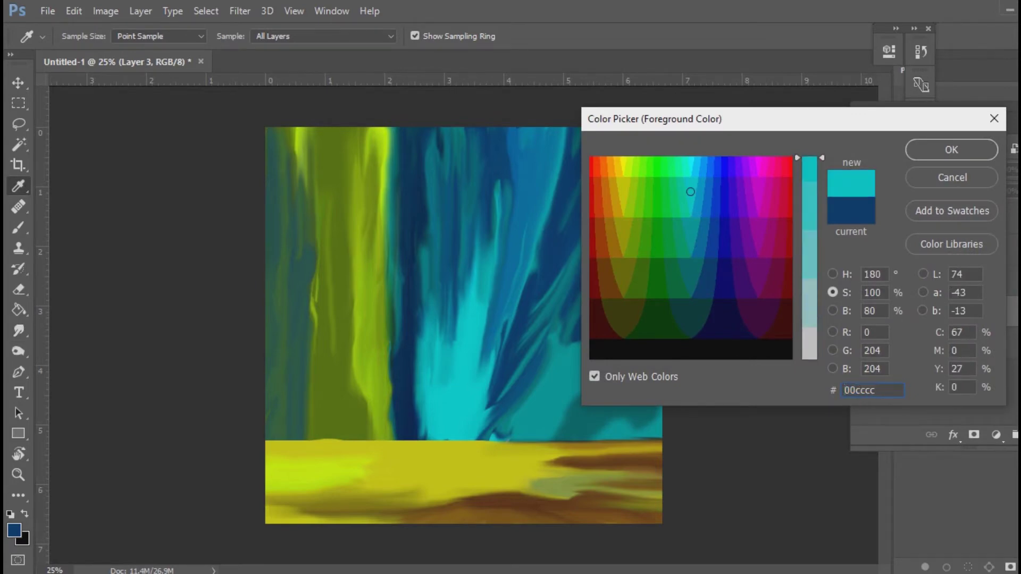
pyautogui.click(695, 235)
pyautogui.click(952, 149)
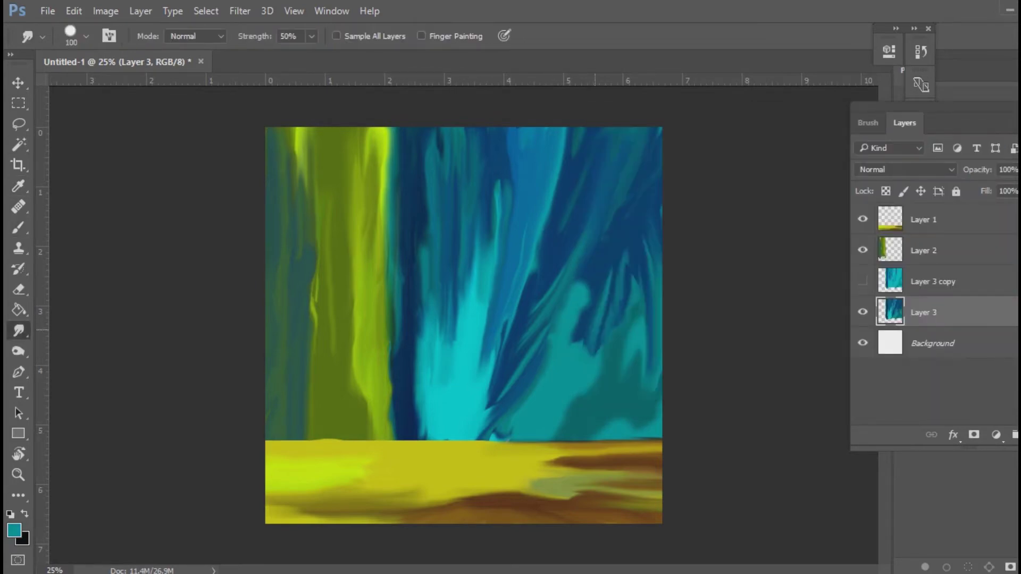
# - Pull dark blue streaks down through the right-centre teal
pyautogui.moveTo(585, 282)
pyautogui.mouseDown()
pyautogui.moveTo(564, 367)
pyautogui.moveTo(532, 430)
pyautogui.mouseUp()
pyautogui.moveTo(575, 367); pyautogui.dragTo(527, 441)
pyautogui.moveTo(596, 349); pyautogui.dragTo(532, 442)
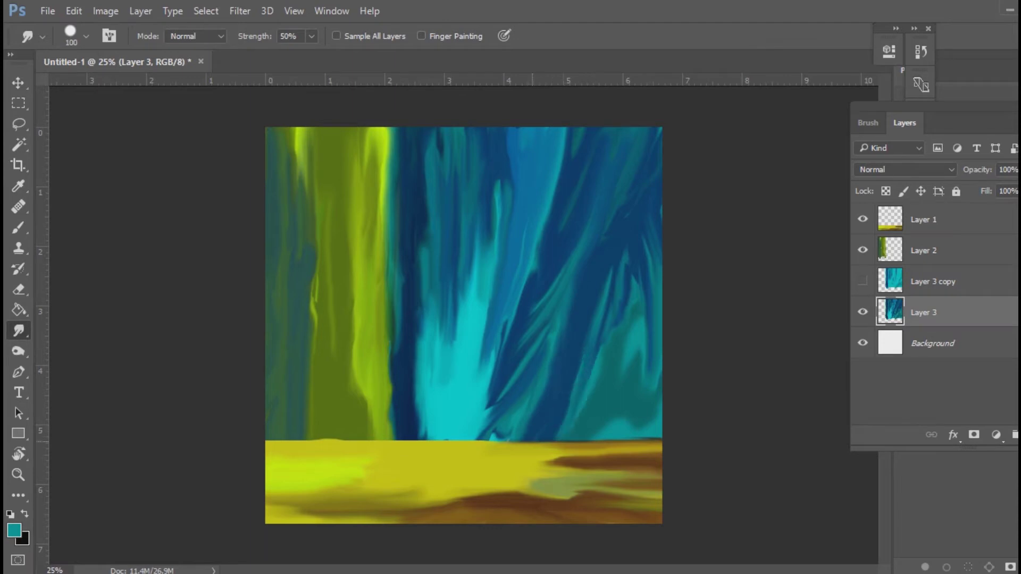
pyautogui.moveTo(554, 280); pyautogui.dragTo(505, 422)
pyautogui.moveTo(545, 325); pyautogui.dragTo(524, 436)
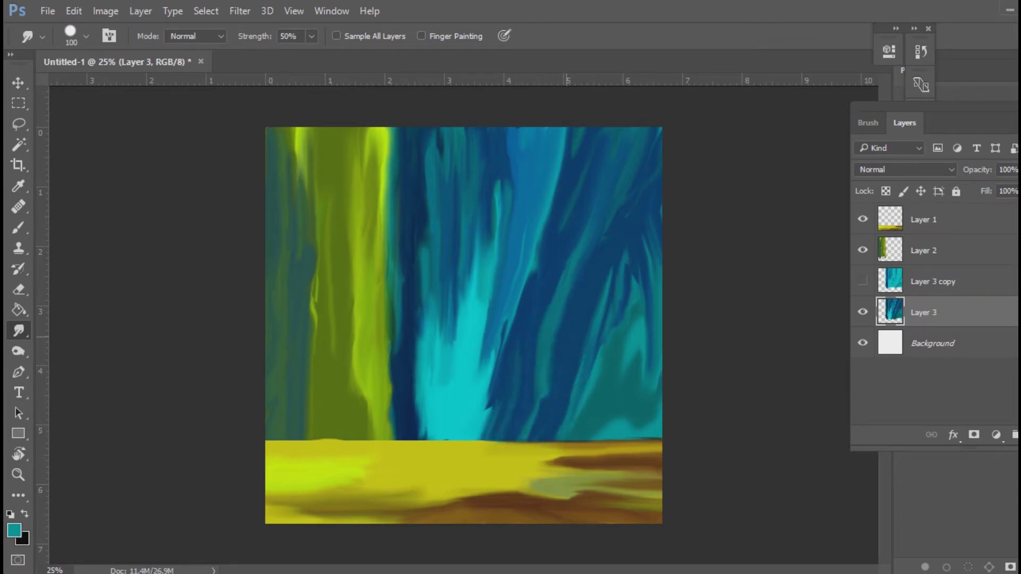
# - Show Layer 3 copy again and smudge a cyan dab into a thin right-edge streak
pyautogui.click(863, 281)
pyautogui.hotkey('ctrl', 'm')
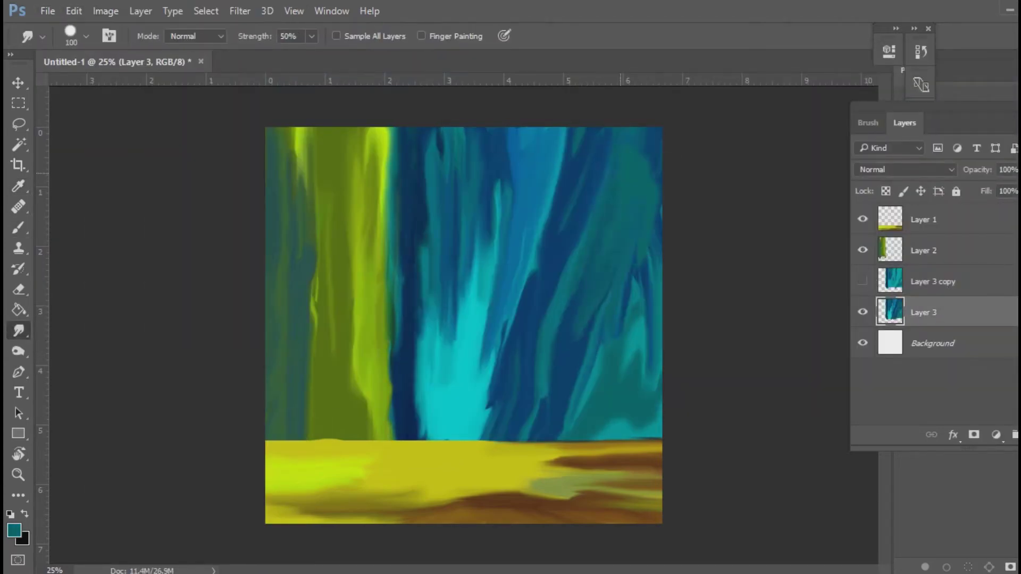
pyautogui.moveTo(653, 256); pyautogui.dragTo(666, 347)
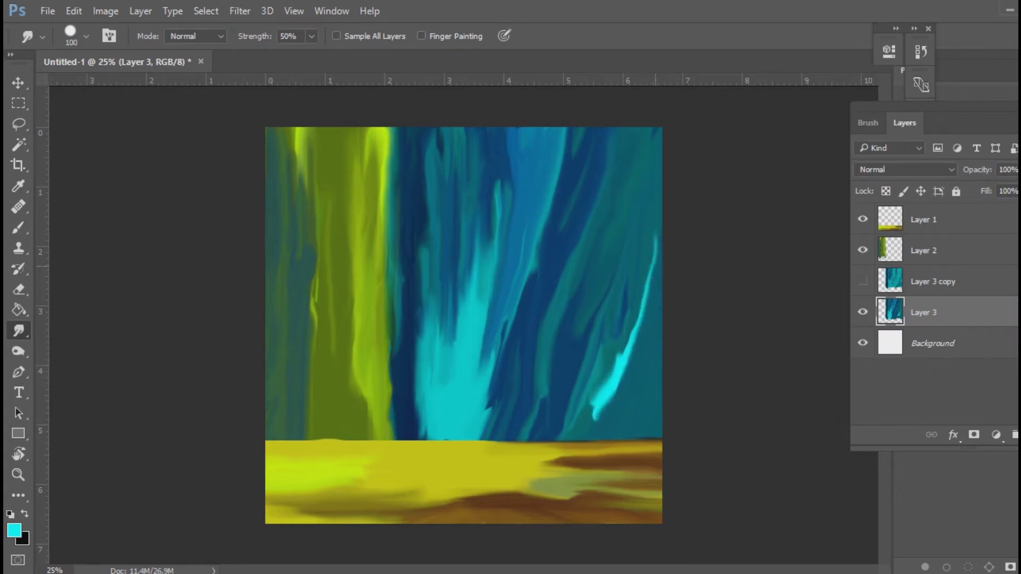
pyautogui.moveTo(636, 313)
pyautogui.mouseDown()
pyautogui.moveTo(608, 379)
pyautogui.moveTo(649, 262)
pyautogui.mouseUp()
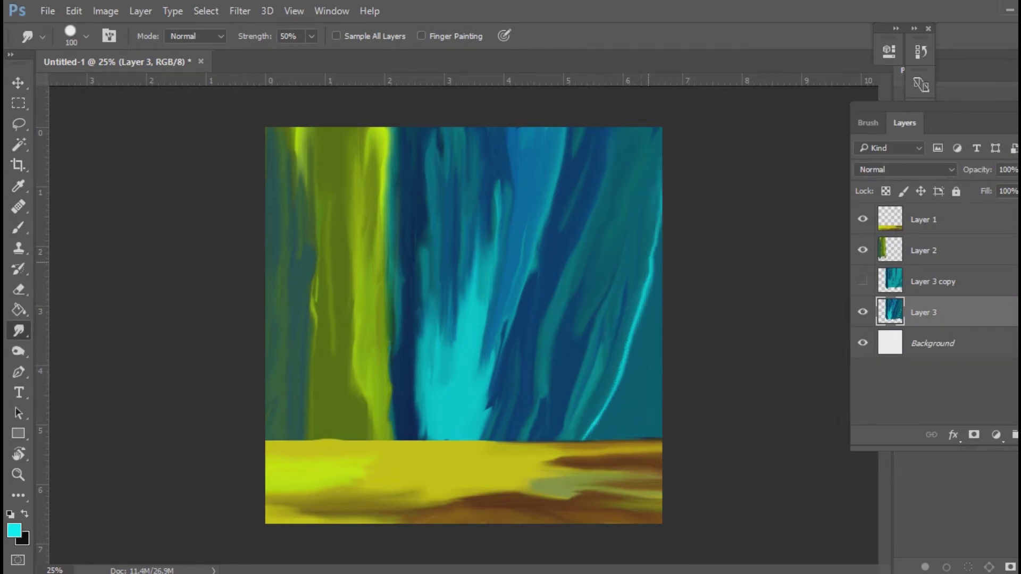
# - Paint a new cyan stroke on the right curtain and smudge it into a curved streak
pyautogui.moveTo(615, 314); pyautogui.dragTo(587, 378)
pyautogui.press('r')
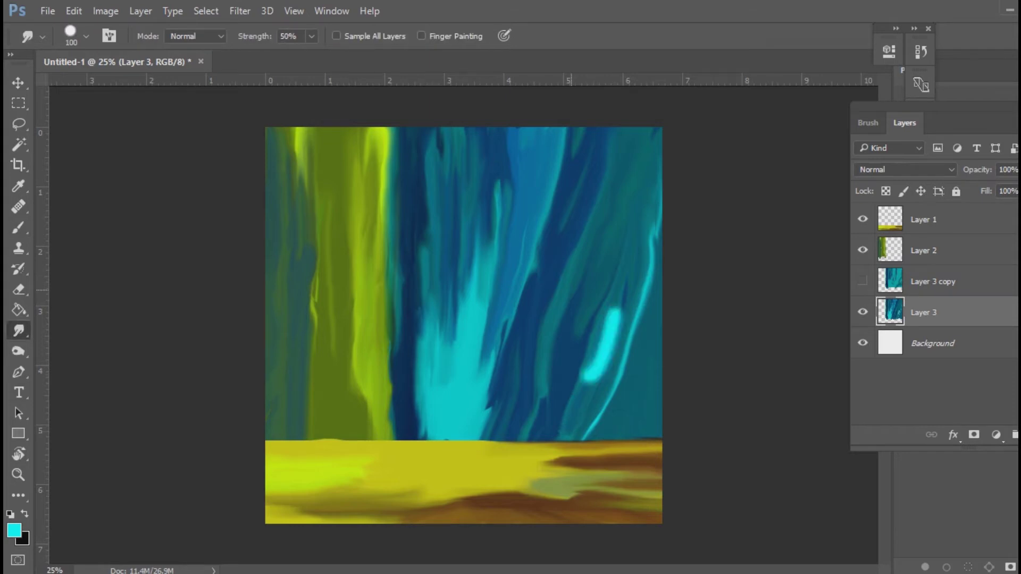
pyautogui.moveTo(612, 316); pyautogui.dragTo(587, 380)
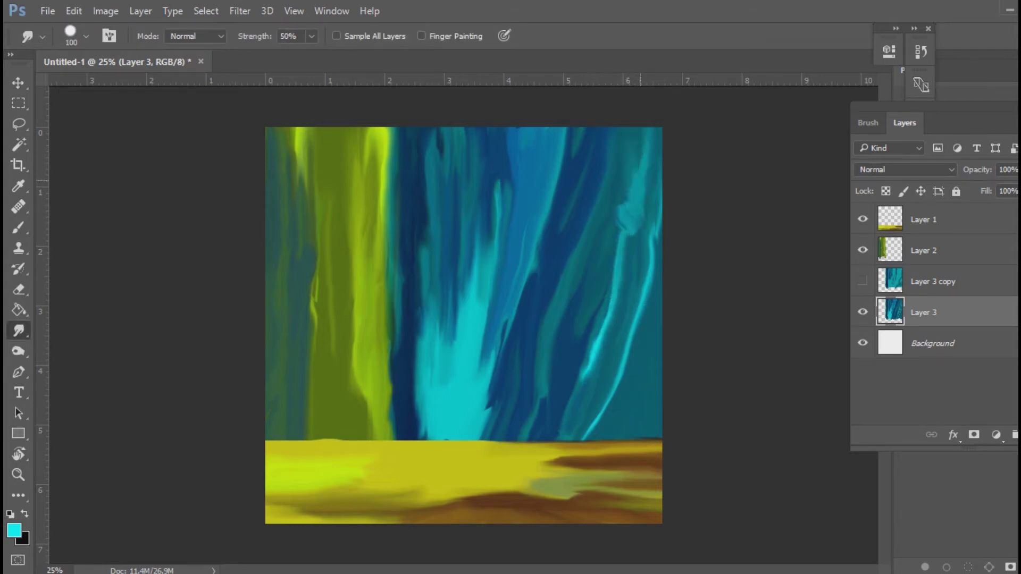
pyautogui.moveTo(618, 236); pyautogui.dragTo(593, 346)
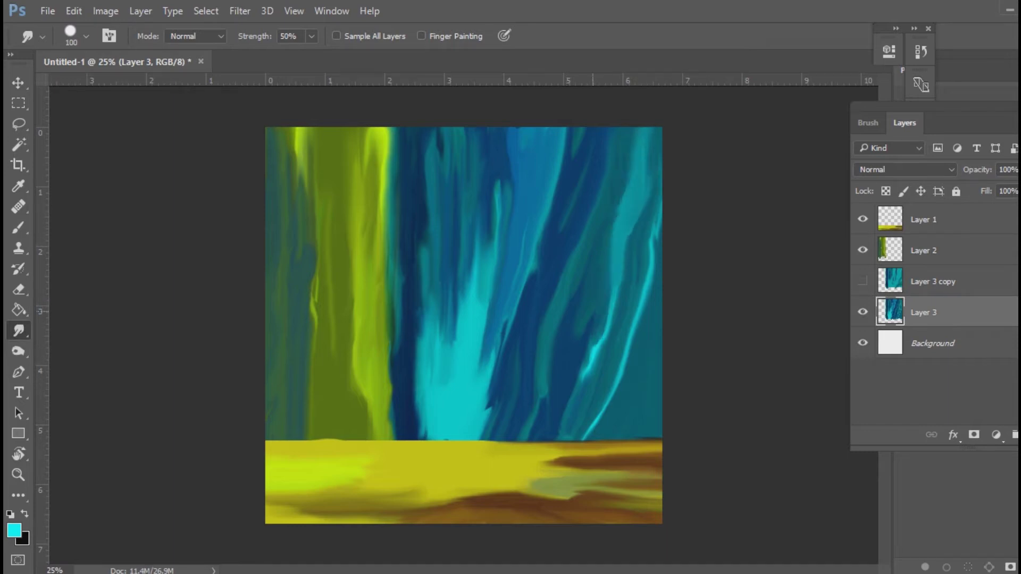
# - Paint a rising cyan stroke through the right curtain and stretch it into streaks
pyautogui.press('b')
pyautogui.moveTo(550, 319); pyautogui.dragTo(594, 175)
pyautogui.press('r')
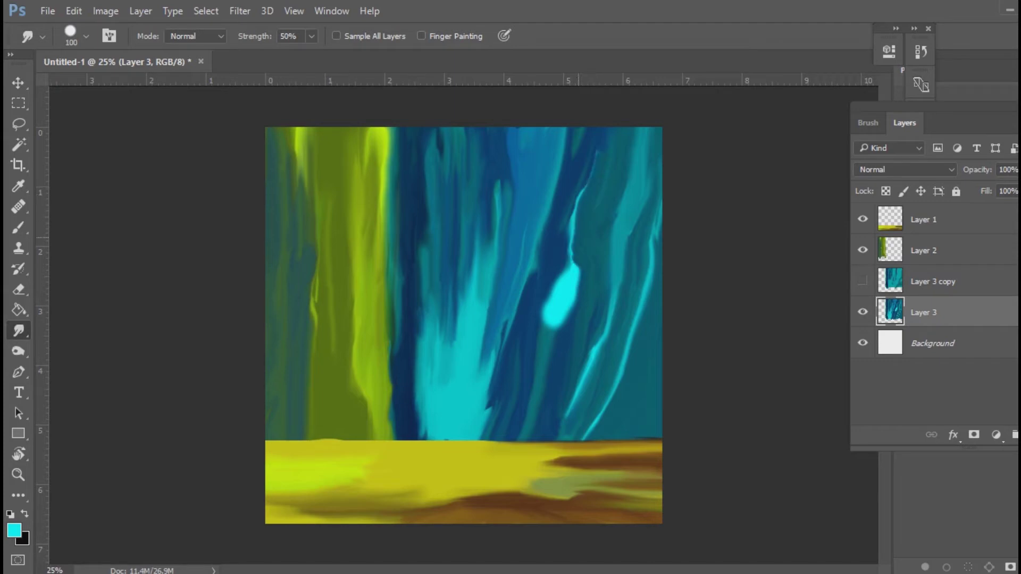
pyautogui.moveTo(548, 317); pyautogui.dragTo(543, 374)
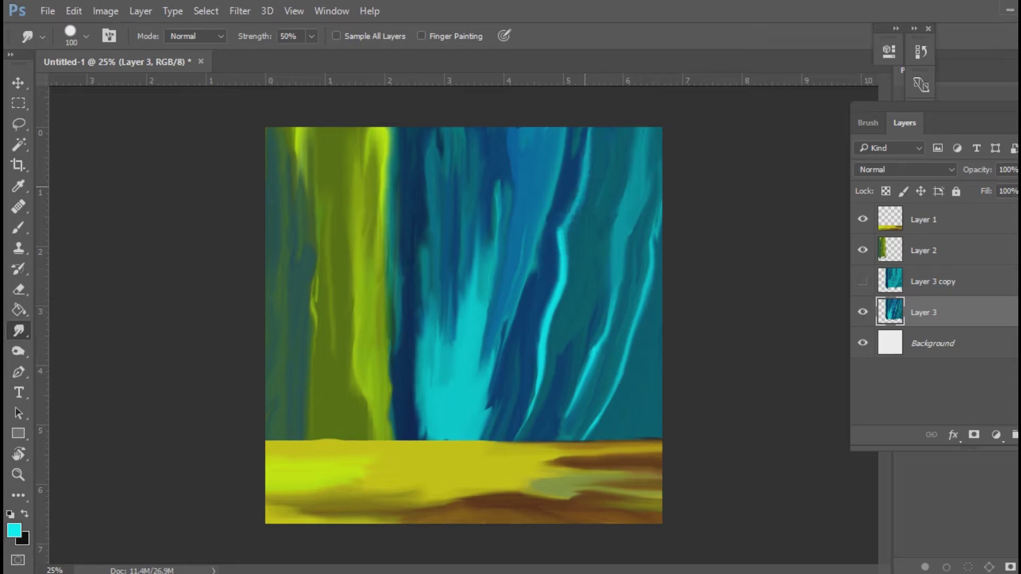
pyautogui.moveTo(559, 221); pyautogui.dragTo(564, 178)
# - Lasso a bottle shape with a wide neck, fill it teal, and soften its lower-left edge
pyautogui.moveTo(569, 202); pyautogui.dragTo(587, 127)
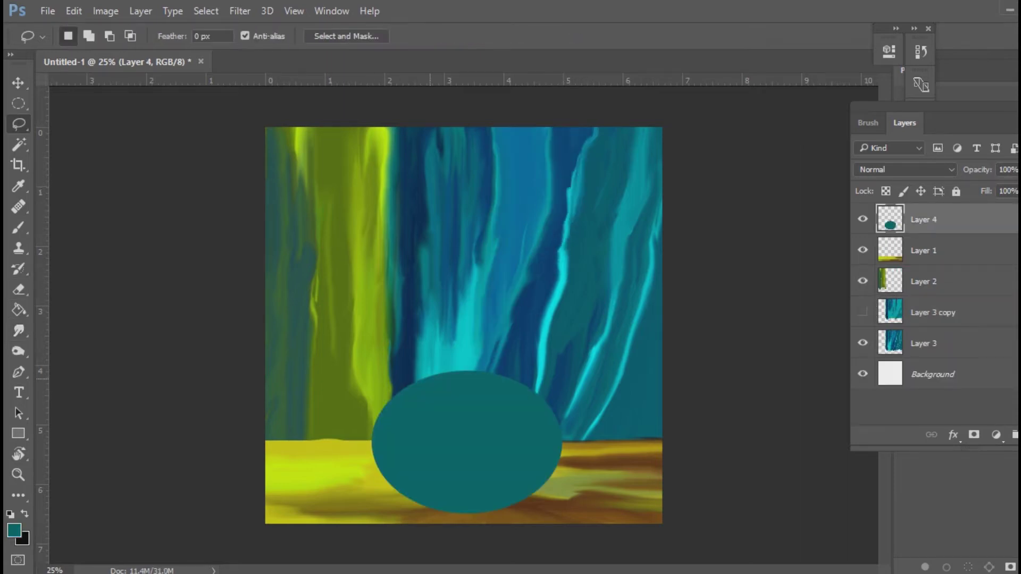
pyautogui.moveTo(435, 392); pyautogui.dragTo(454, 333)
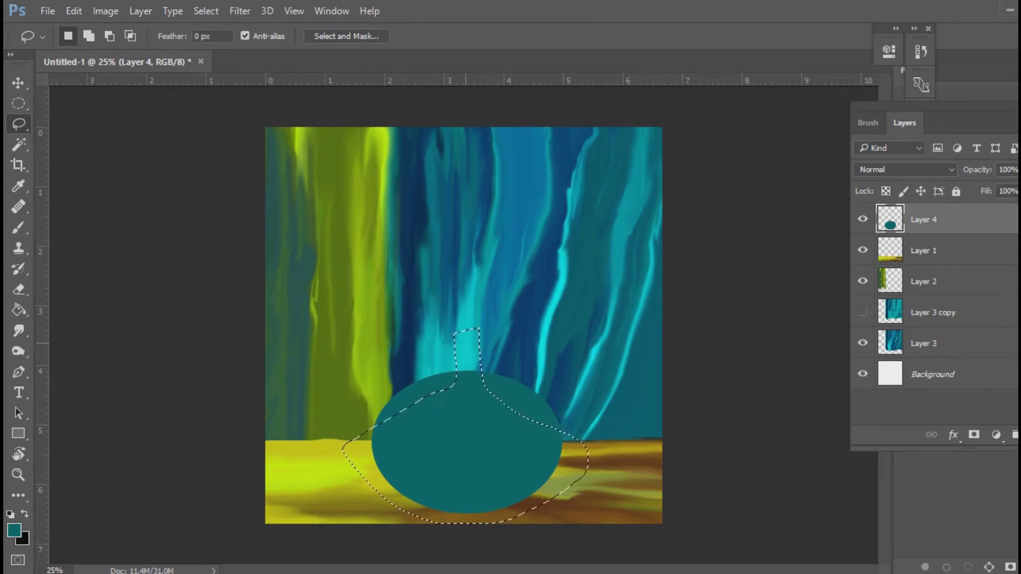
pyautogui.moveTo(428, 396); pyautogui.dragTo(505, 410)
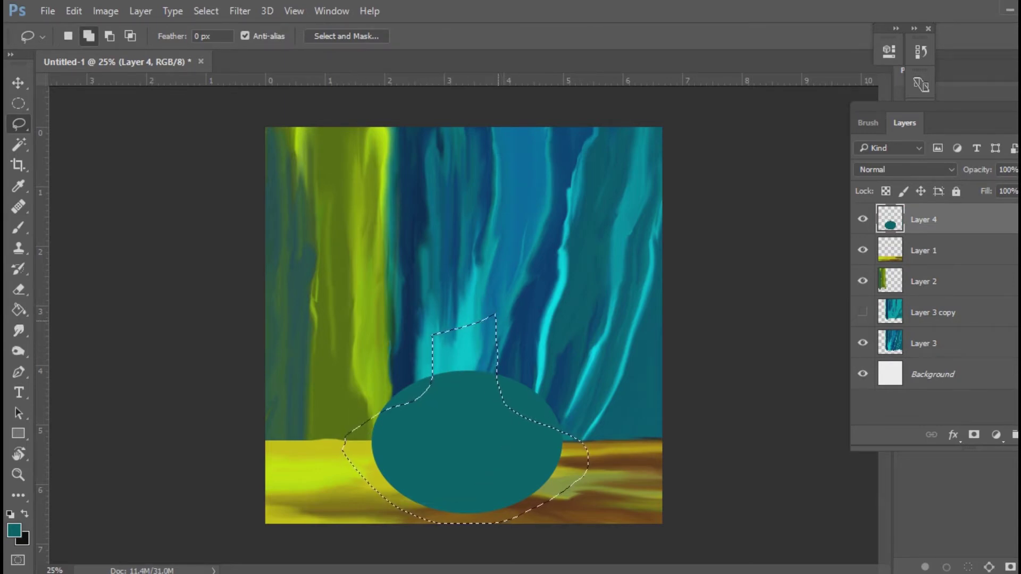
pyautogui.moveTo(500, 314)
pyautogui.mouseDown()
pyautogui.moveTo(596, 449)
pyautogui.moveTo(585, 474)
pyautogui.mouseUp()
pyautogui.press('g')
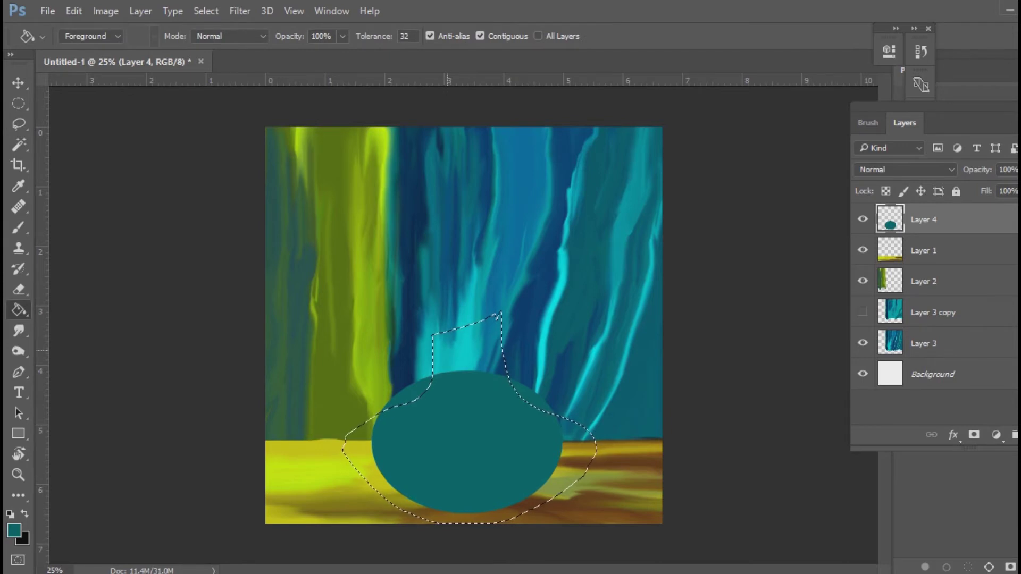
pyautogui.click(448, 493)
pyautogui.press('r')
pyautogui.hotkey('ctrl', 'd')
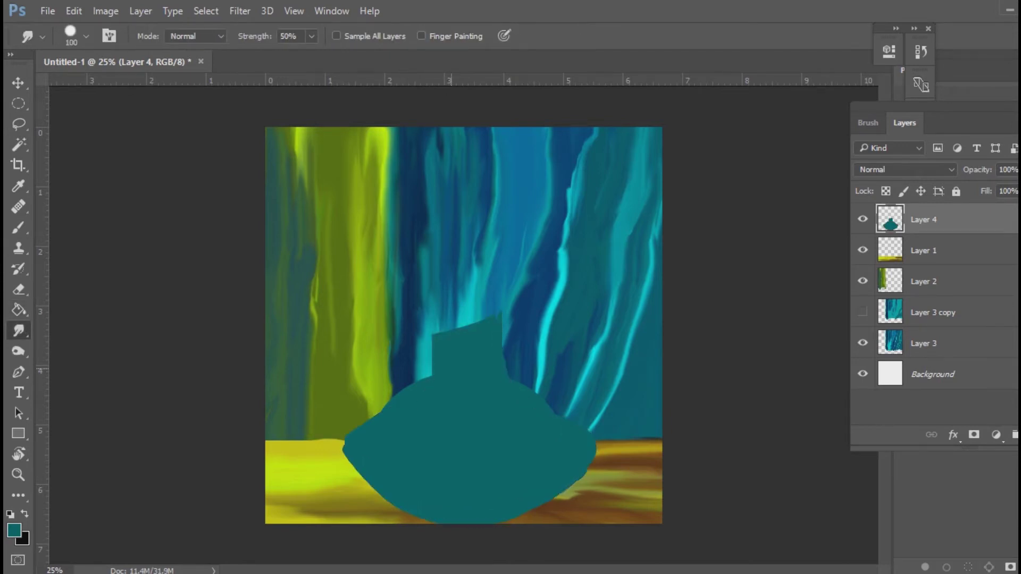
pyautogui.moveTo(343, 433)
pyautogui.mouseDown()
pyautogui.moveTo(359, 471)
pyautogui.moveTo(402, 505)
pyautogui.mouseUp()
# - Erase the bottle's ragged edges to trim its neck, shoulders and base
pyautogui.press('e')
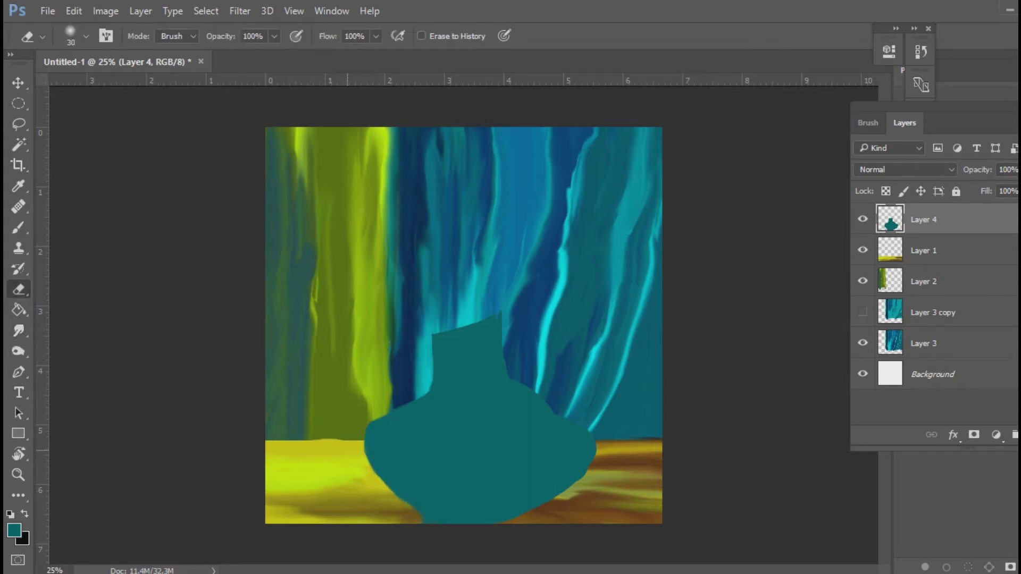
pyautogui.moveTo(364, 437); pyautogui.dragTo(444, 515)
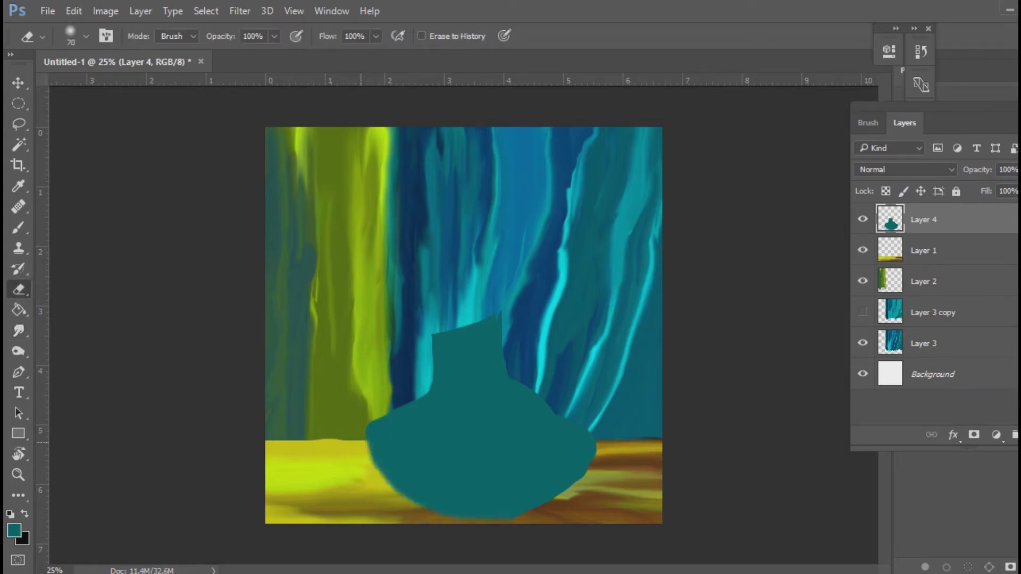
pyautogui.moveTo(431, 365); pyautogui.dragTo(436, 338)
pyautogui.moveTo(374, 426); pyautogui.dragTo(423, 390)
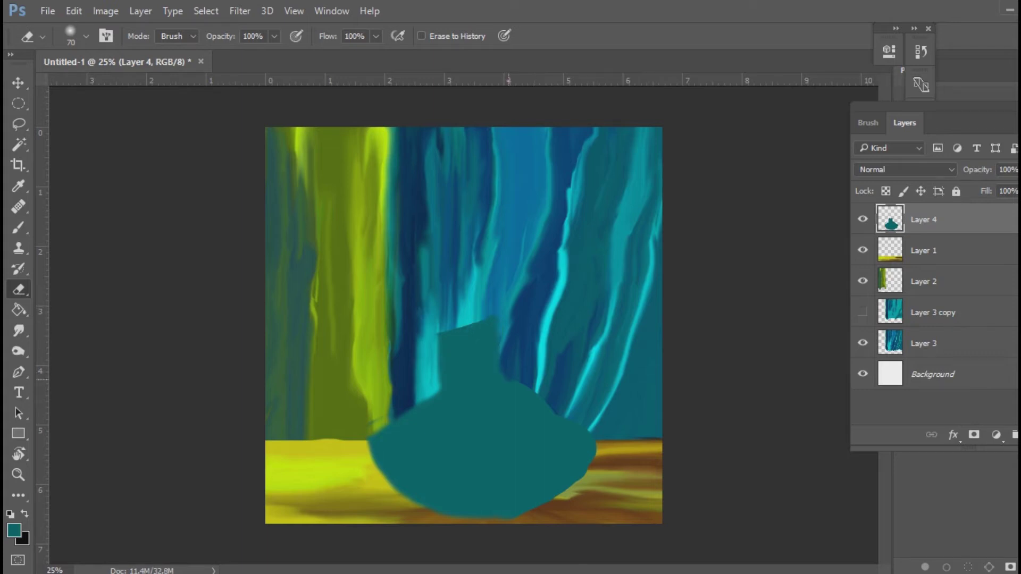
pyautogui.moveTo(508, 380); pyautogui.dragTo(506, 377)
pyautogui.moveTo(556, 421); pyautogui.dragTo(505, 359)
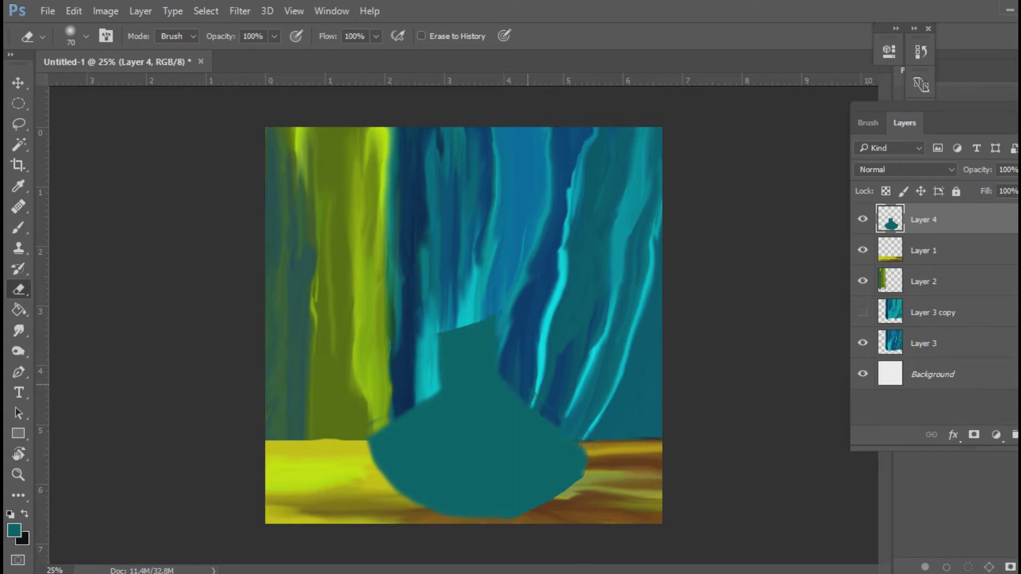
pyautogui.moveTo(584, 453); pyautogui.dragTo(573, 481)
# - Add horizontal guides marking the table line and the bottle's shoulder
pyautogui.moveTo(449, 80); pyautogui.dragTo(449, 436)
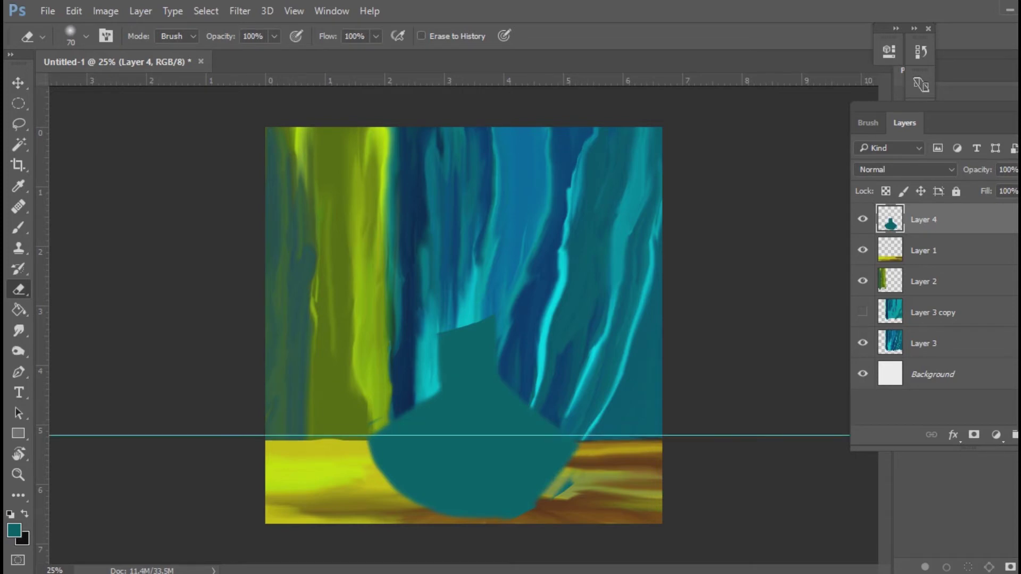
pyautogui.moveTo(532, 80); pyautogui.dragTo(532, 376)
pyautogui.moveTo(727, 375); pyautogui.dragTo(654, 387)
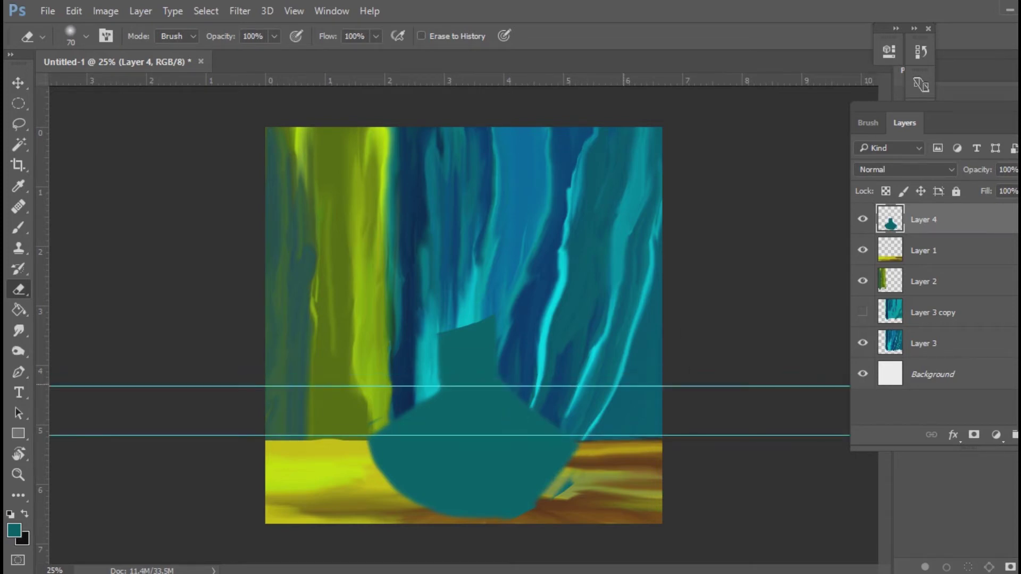
# - Outline the vase with the Polygonal Lasso: squared neck, sloping shoulders and base
pyautogui.press('r')
pyautogui.press('l')
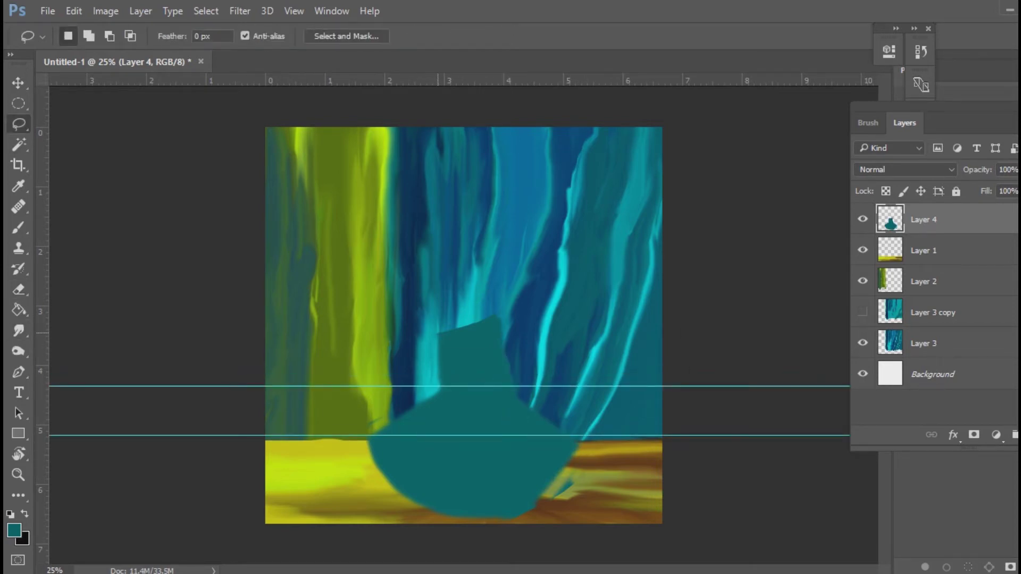
pyautogui.moveTo(440, 388)
pyautogui.mouseDown()
pyautogui.moveTo(466, 521)
pyautogui.moveTo(508, 346)
pyautogui.moveTo(440, 390)
pyautogui.mouseUp()
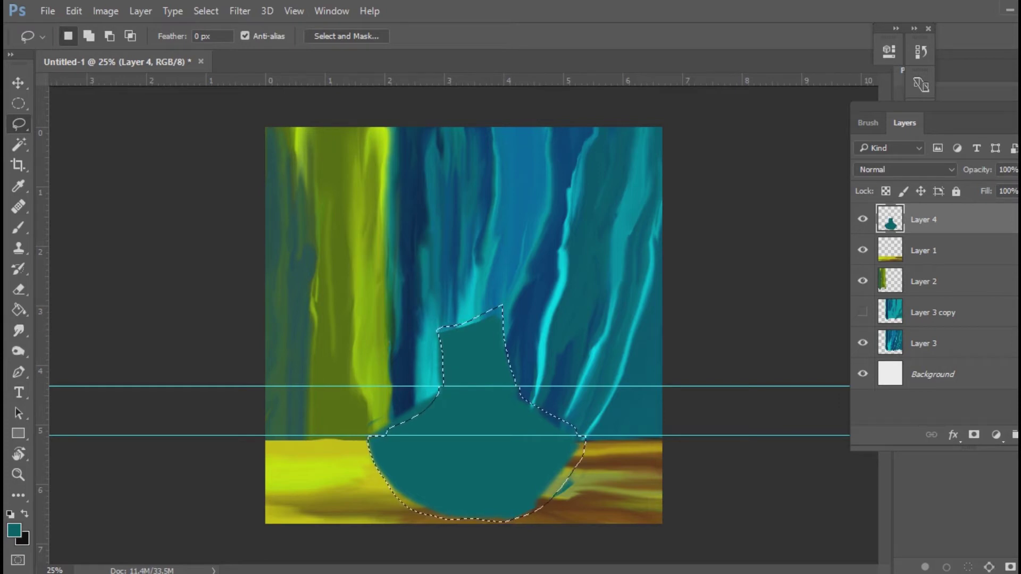
pyautogui.hotkey('shift', 'l')
pyautogui.click(437, 335)
pyautogui.click(437, 387)
pyautogui.moveTo(399, 494)
pyautogui.mouseDown()
pyautogui.moveTo(550, 497)
pyautogui.moveTo(589, 437)
pyautogui.mouseUp()
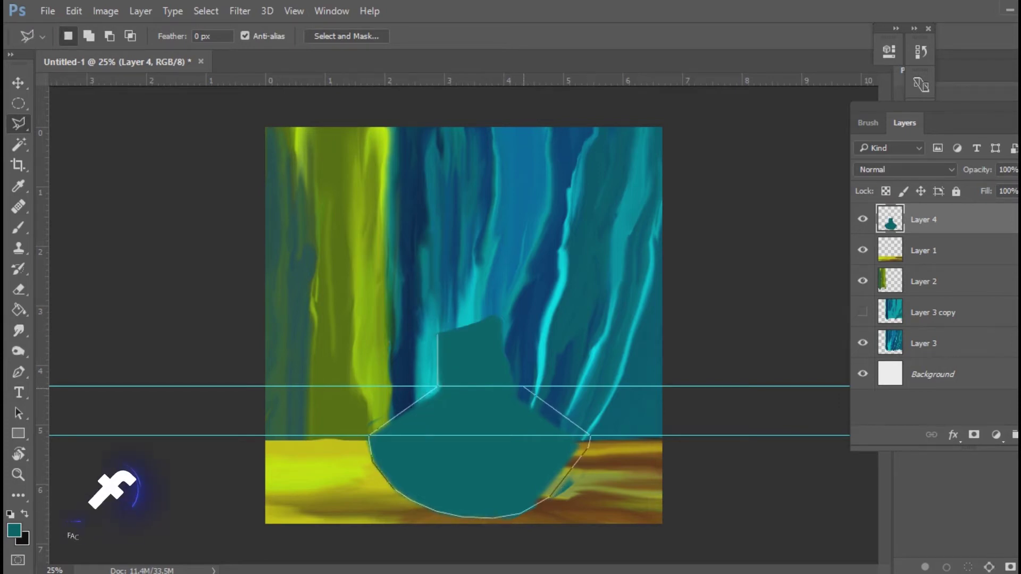
pyautogui.click(518, 391)
pyautogui.click(518, 303)
pyautogui.click(437, 335)
# - Fill the light gaps inside the vase outline with teal and deselect
pyautogui.press('g')
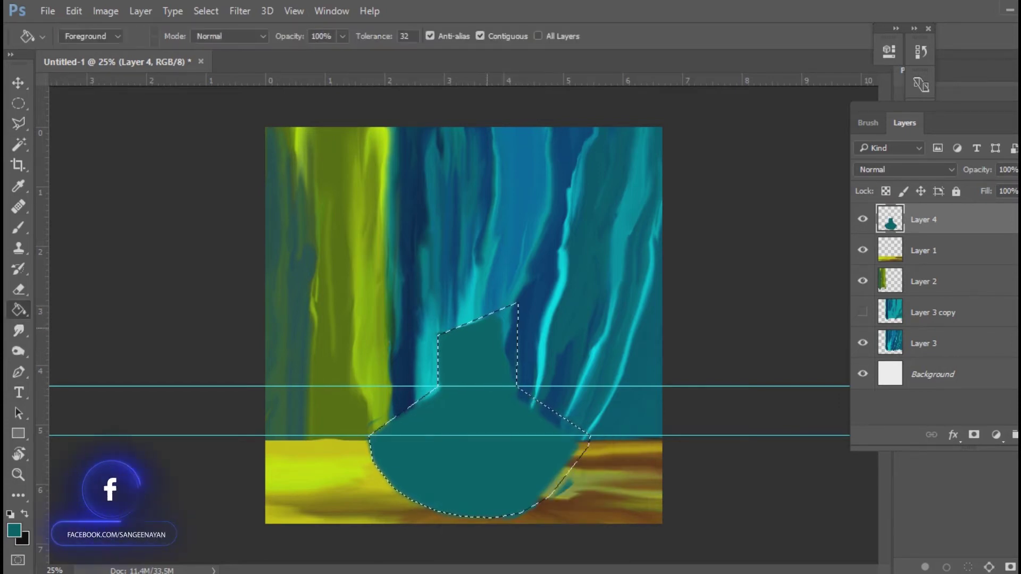
pyautogui.click(479, 372)
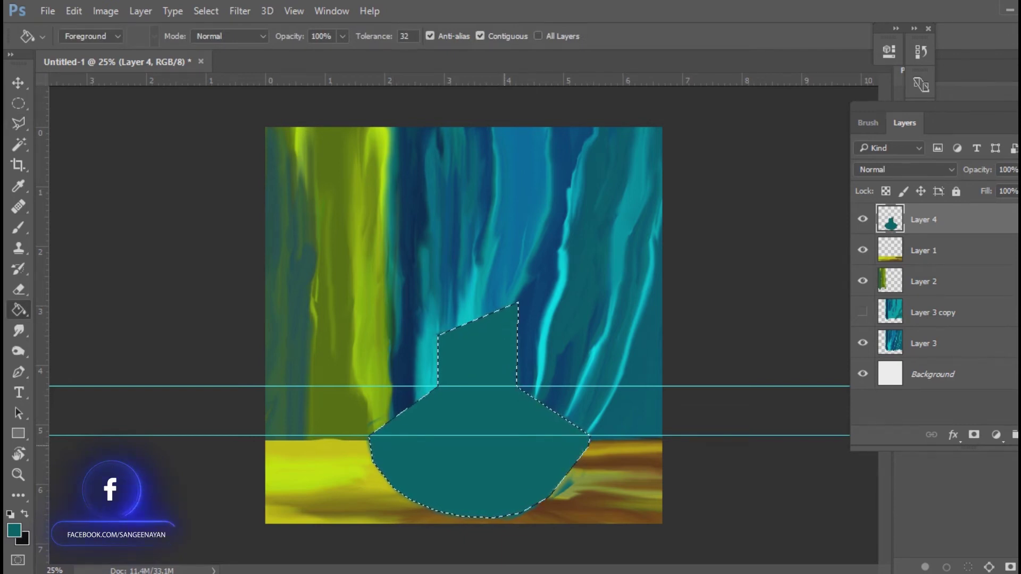
pyautogui.hotkey('ctrl', 'd')
pyautogui.press('v')
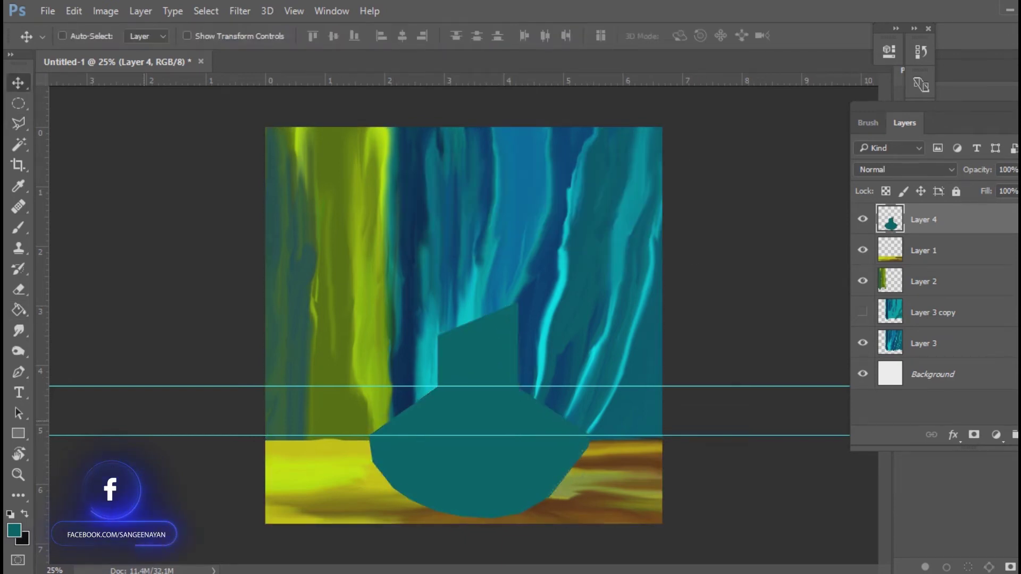
# - Set the foreground to black and paint a dark shadow stroke across the vase
pyautogui.press('i')
pyautogui.click(14, 531)
pyautogui.click(669, 348)
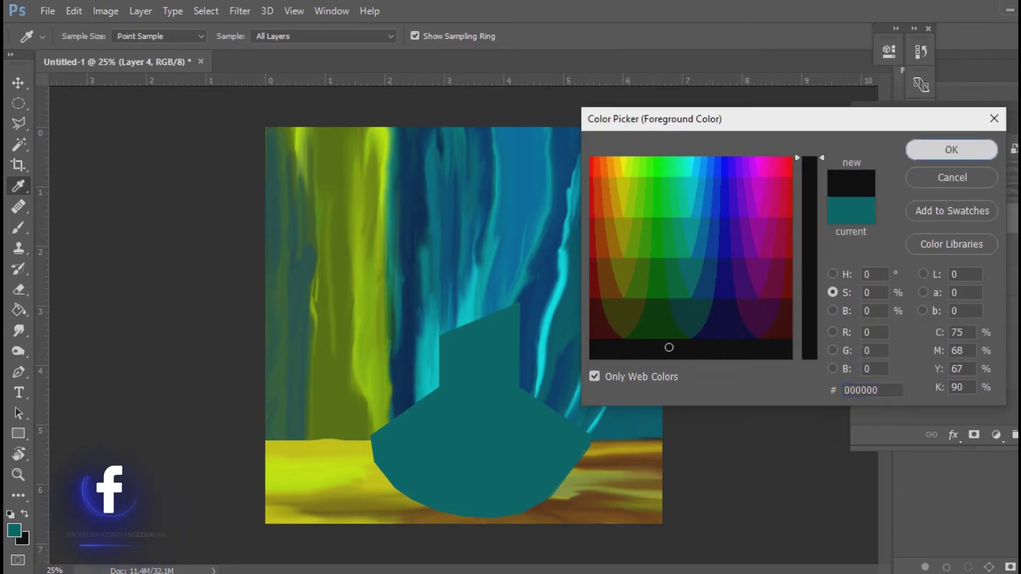
pyautogui.click(952, 149)
pyautogui.keyDown('ctrl'); pyautogui.click(890, 220); pyautogui.keyUp('ctrl')
pyautogui.press('b')
pyautogui.press('m')
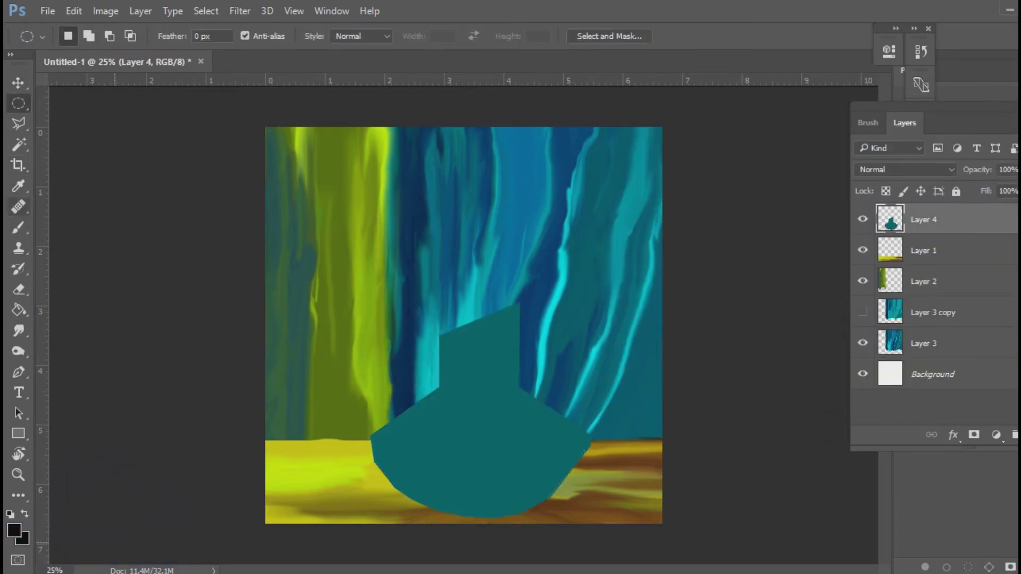
pyautogui.press('b')
pyautogui.press('w')
pyautogui.press('b')
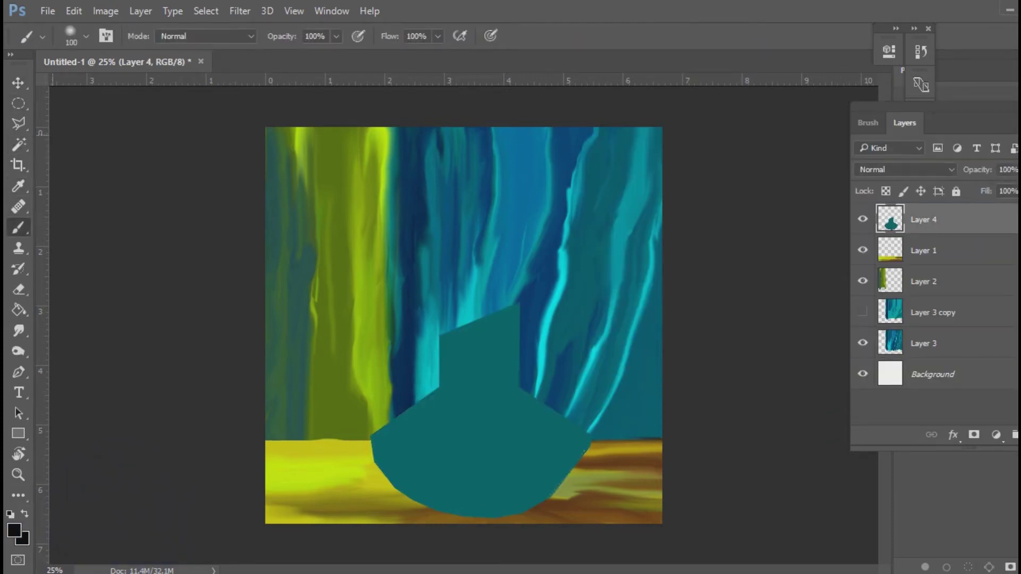
pyautogui.moveTo(481, 418); pyautogui.dragTo(548, 434)
# - Paint a blue-violet stroke on the vase neck and smudge it into streaks
pyautogui.press('r')
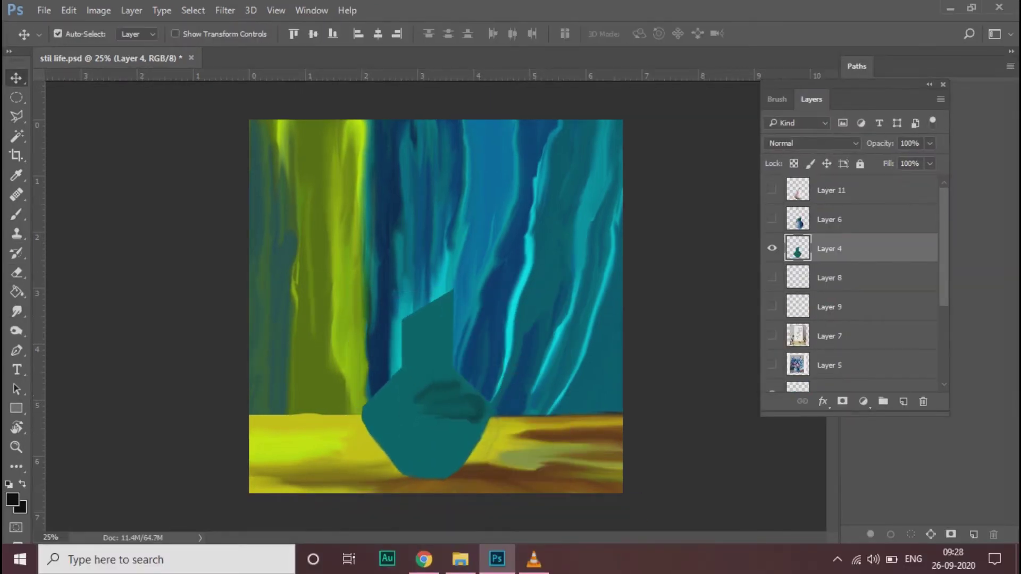
pyautogui.keyDown('ctrl'); pyautogui.click(798, 249); pyautogui.keyUp('ctrl')
pyautogui.hotkey('ctrl', 'd')
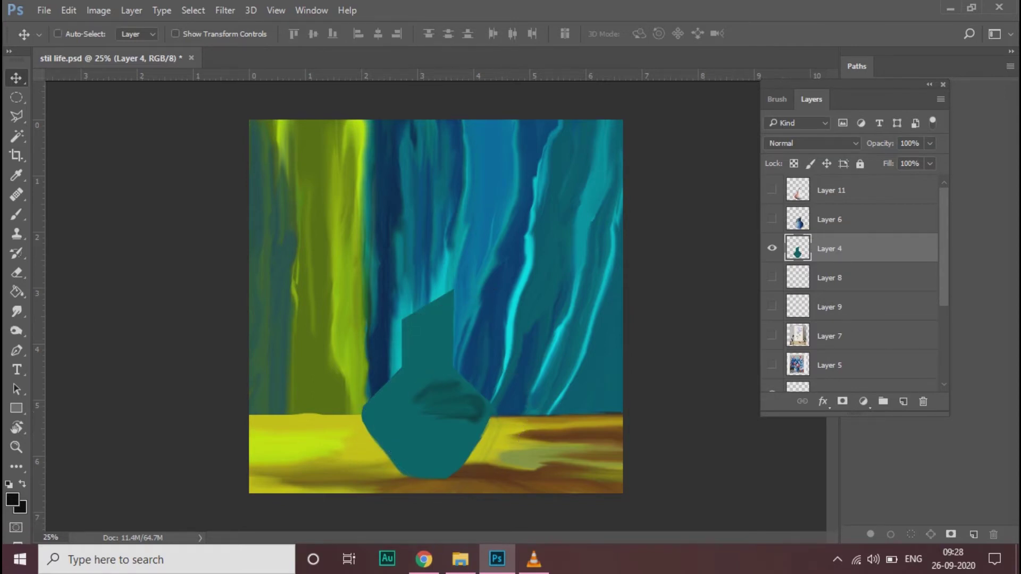
pyautogui.click(12, 500)
pyautogui.click(702, 235)
pyautogui.click(894, 138)
pyautogui.press('b')
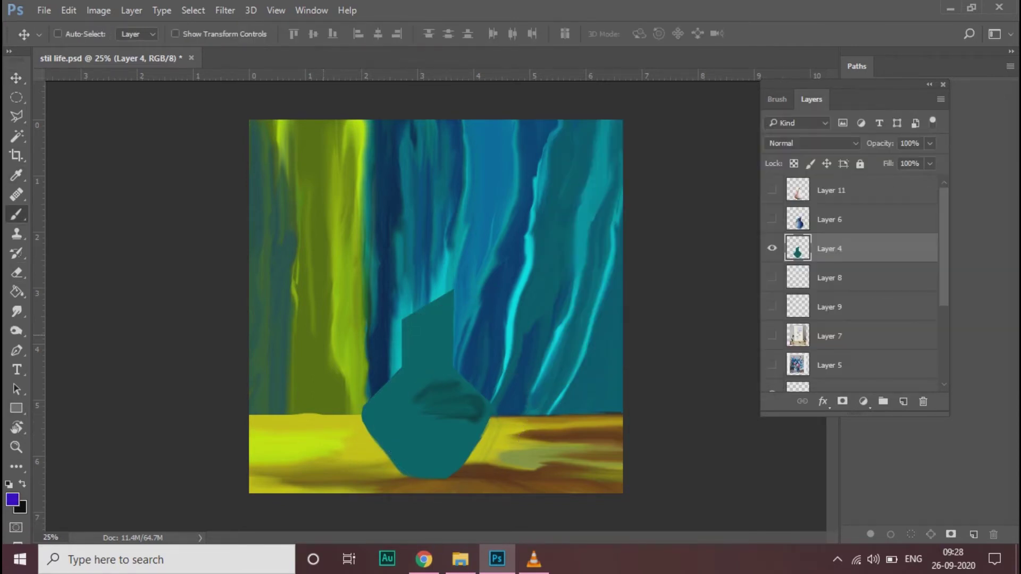
pyautogui.moveTo(443, 312); pyautogui.dragTo(438, 364)
pyautogui.press('r')
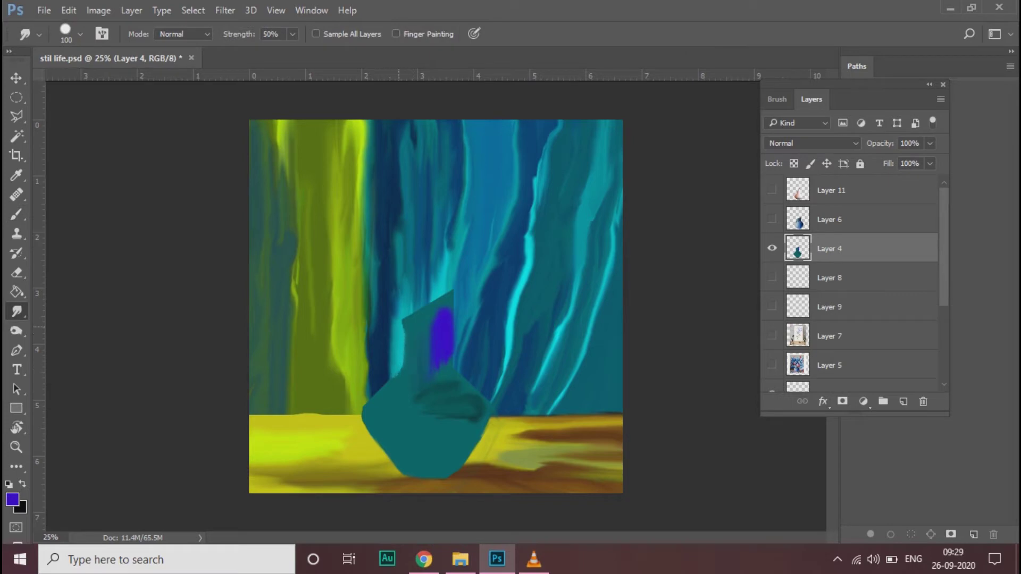
pyautogui.moveTo(398, 327); pyautogui.dragTo(437, 304)
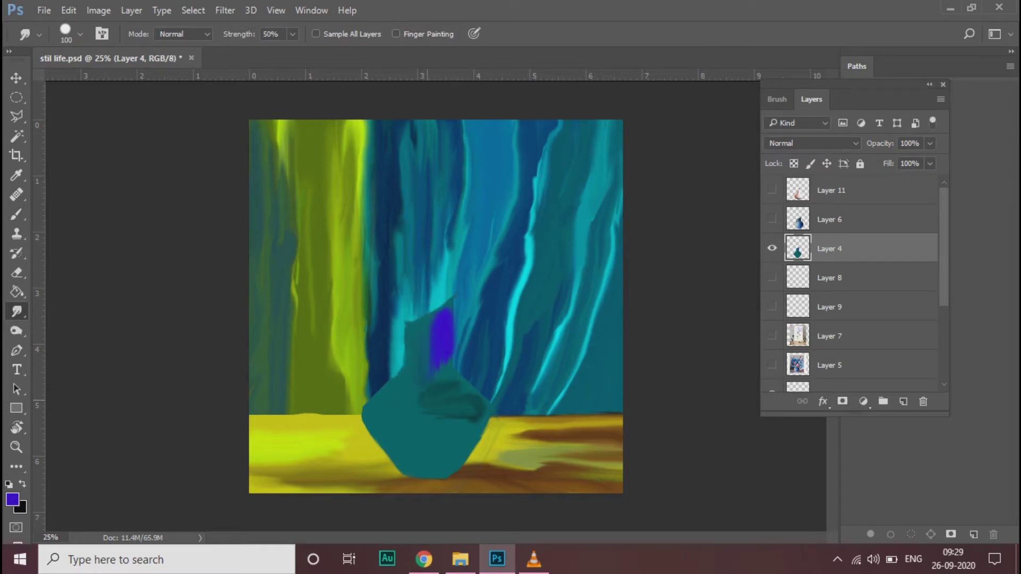
pyautogui.moveTo(447, 363)
pyautogui.mouseDown()
pyautogui.moveTo(454, 303)
pyautogui.moveTo(454, 319)
pyautogui.mouseUp()
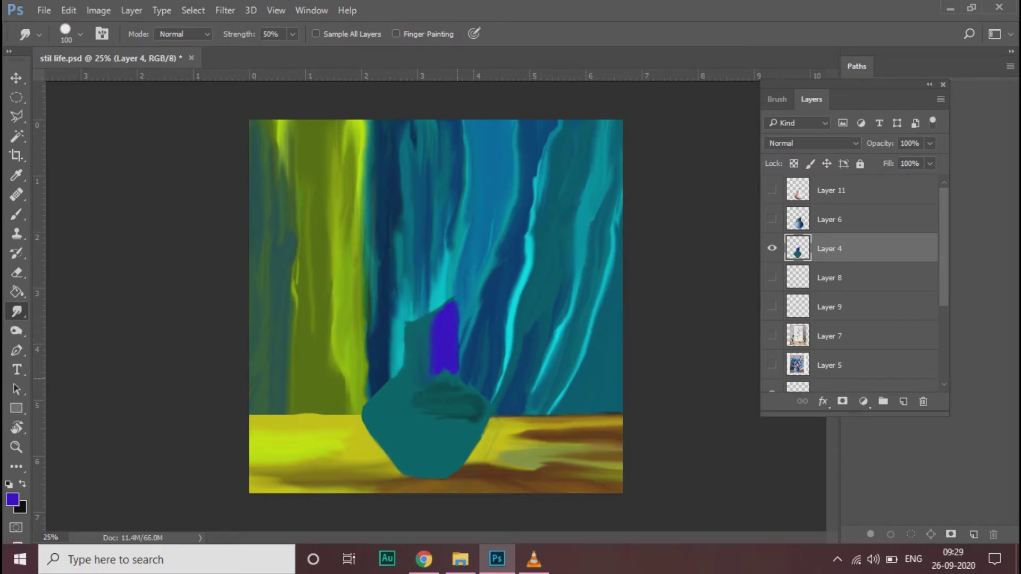
pyautogui.moveTo(447, 362); pyautogui.dragTo(468, 397)
# - Add an aqua patch, blend dark blue into the neck, and merge into Layer 4
pyautogui.press('b')
pyautogui.moveTo(407, 417)
pyautogui.mouseDown()
pyautogui.moveTo(410, 447)
pyautogui.moveTo(375, 415)
pyautogui.moveTo(418, 373)
pyautogui.moveTo(417, 340)
pyautogui.moveTo(437, 452)
pyautogui.moveTo(425, 458)
pyautogui.mouseUp()
pyautogui.press('r')
pyautogui.click(12, 500)
pyautogui.press('Return')
pyautogui.press('r')
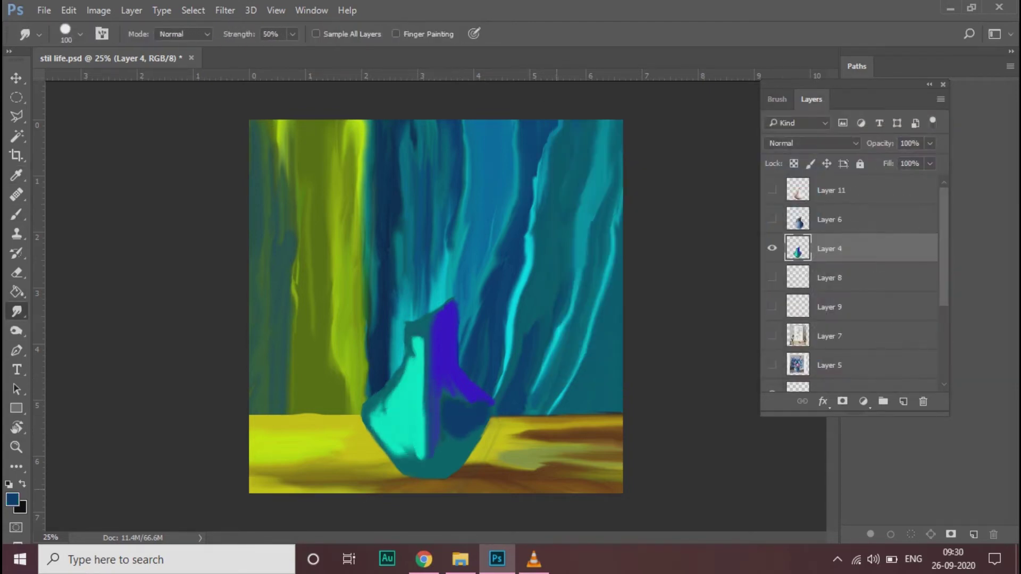
pyautogui.moveTo(372, 409)
pyautogui.mouseDown()
pyautogui.moveTo(391, 393)
pyautogui.moveTo(414, 319)
pyautogui.mouseUp()
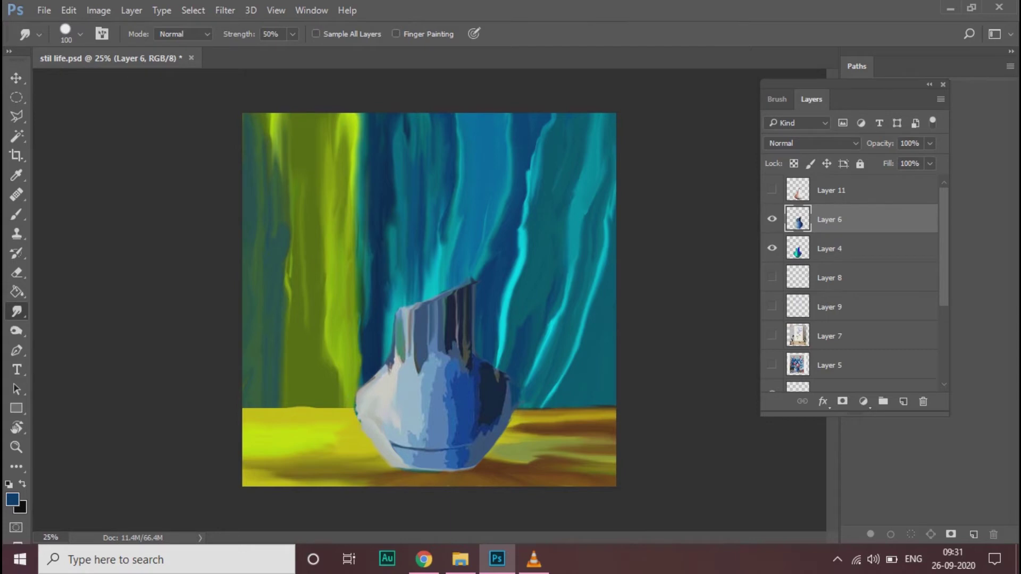
pyautogui.hotkey('ctrl', 'e')
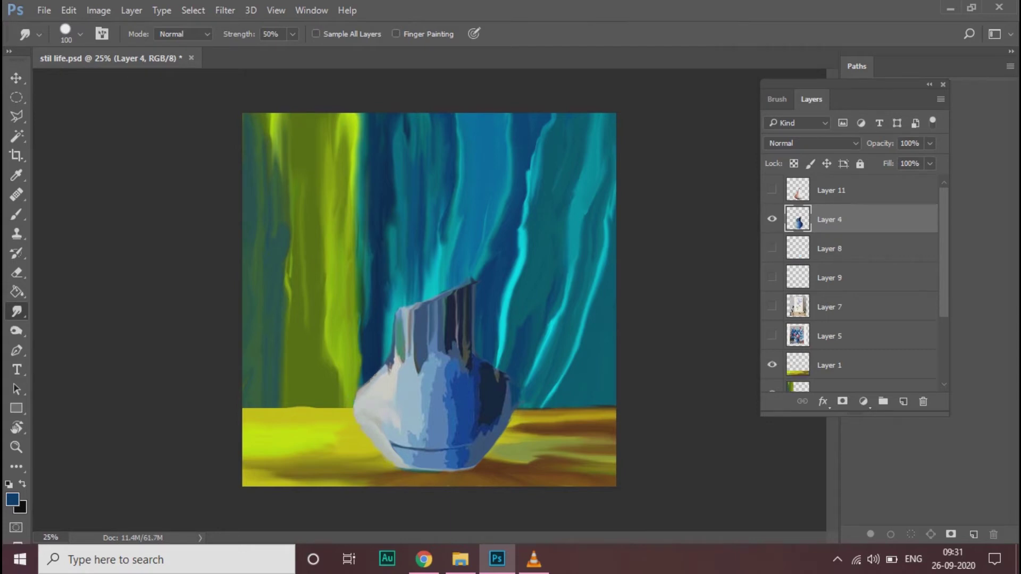
# - Scale the vase down to about two-thirds size and nudge it slightly up and right
pyautogui.hotkey('ctrl', 't')
pyautogui.moveTo(628, 130); pyautogui.dragTo(467, 337)
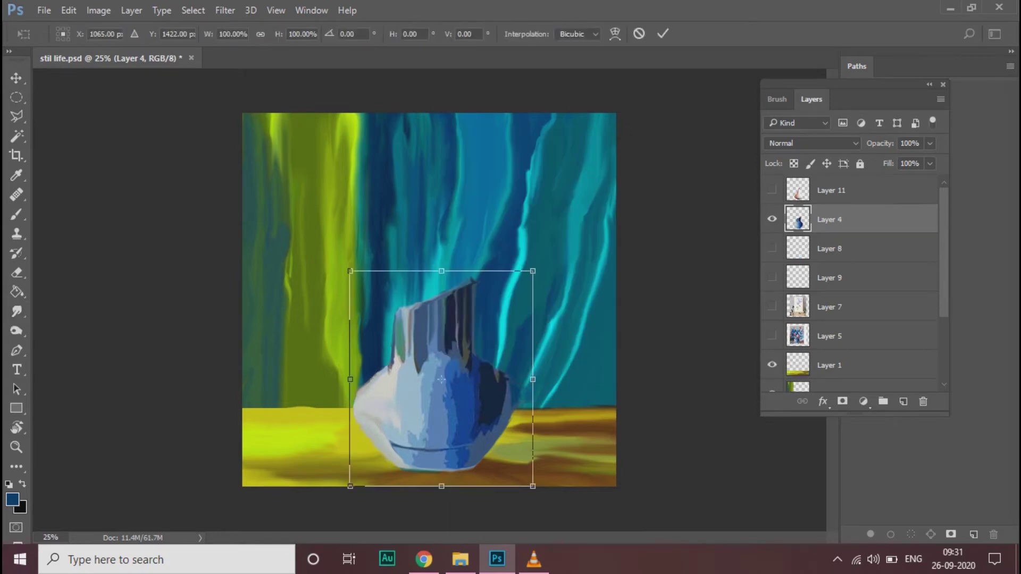
pyautogui.press('Return')
pyautogui.moveTo(409, 412); pyautogui.dragTo(420, 402)
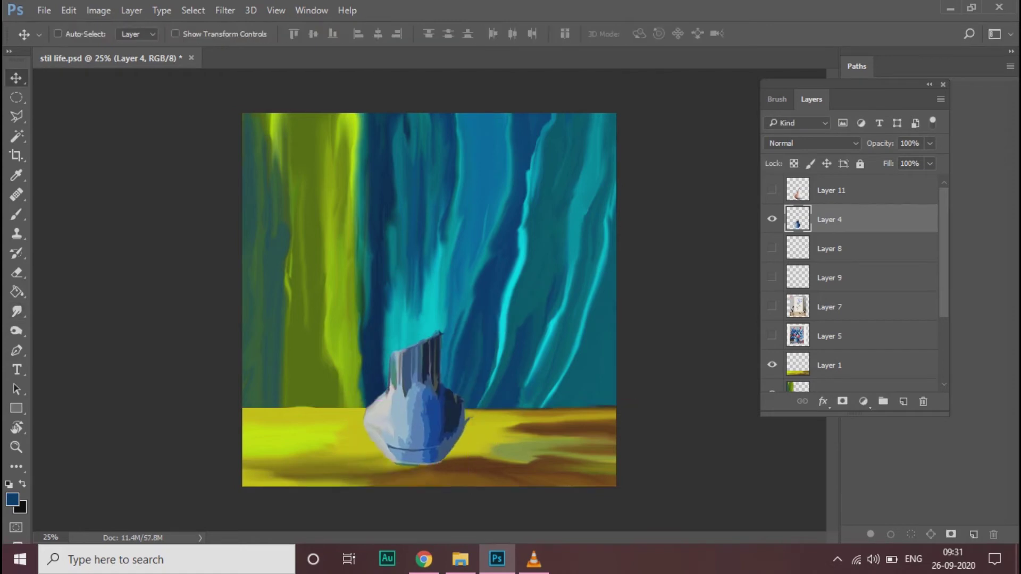
# - On curtain Layer 3, smudge light cyan streaks upward above the vase
pyautogui.hotkey('ctrl', '+')
pyautogui.rightClick(526, 359)
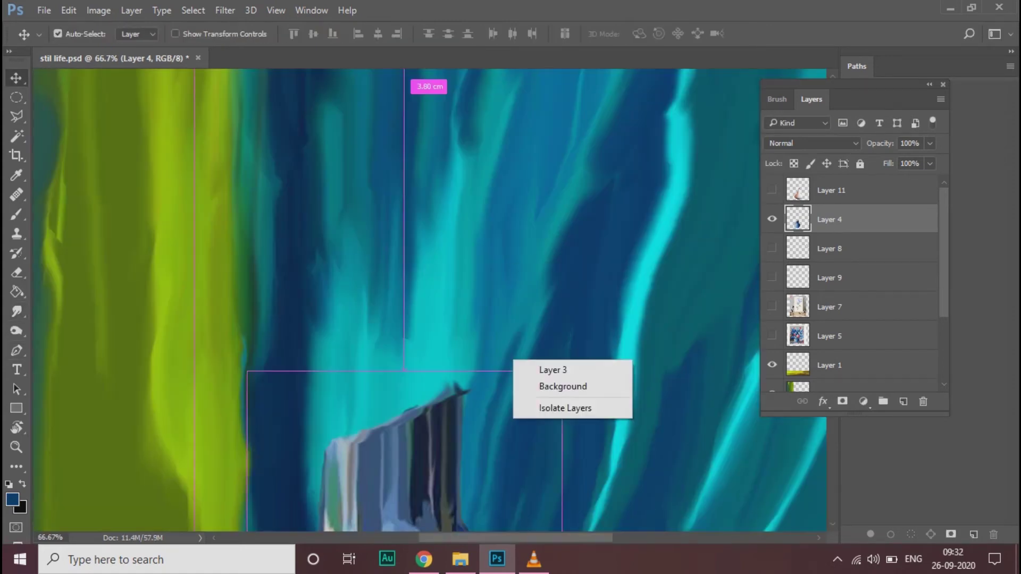
pyautogui.click(553, 367)
pyautogui.press('r')
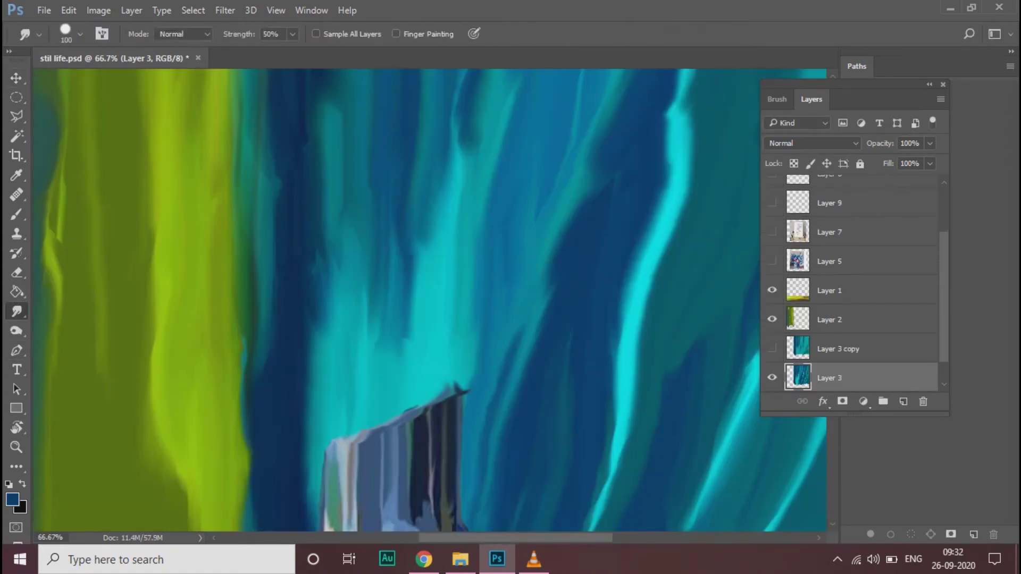
pyautogui.moveTo(412, 399)
pyautogui.mouseDown()
pyautogui.moveTo(434, 170)
pyautogui.moveTo(445, 154)
pyautogui.mouseUp()
pyautogui.hotkey('ctrl', '-')
pyautogui.hotkey('ctrl', '-')
pyautogui.hotkey('ctrl', '-')
pyautogui.hotkey('ctrl', '+')
pyautogui.hotkey('ctrl', '+')
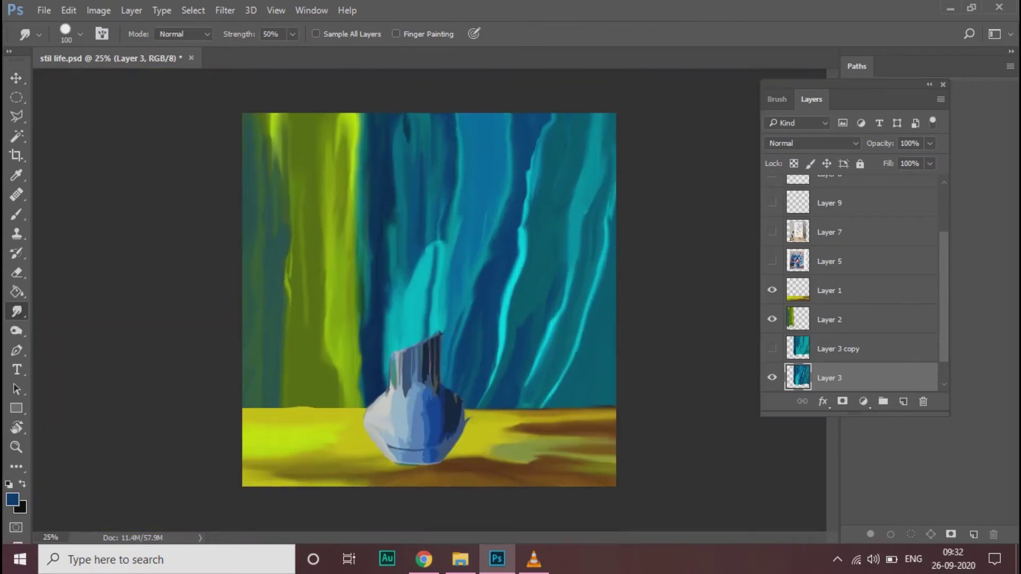
# - Apply Color Balance of about +39, -8, -52 to Layer 3, turning the curtain greener teal
pyautogui.press('v')
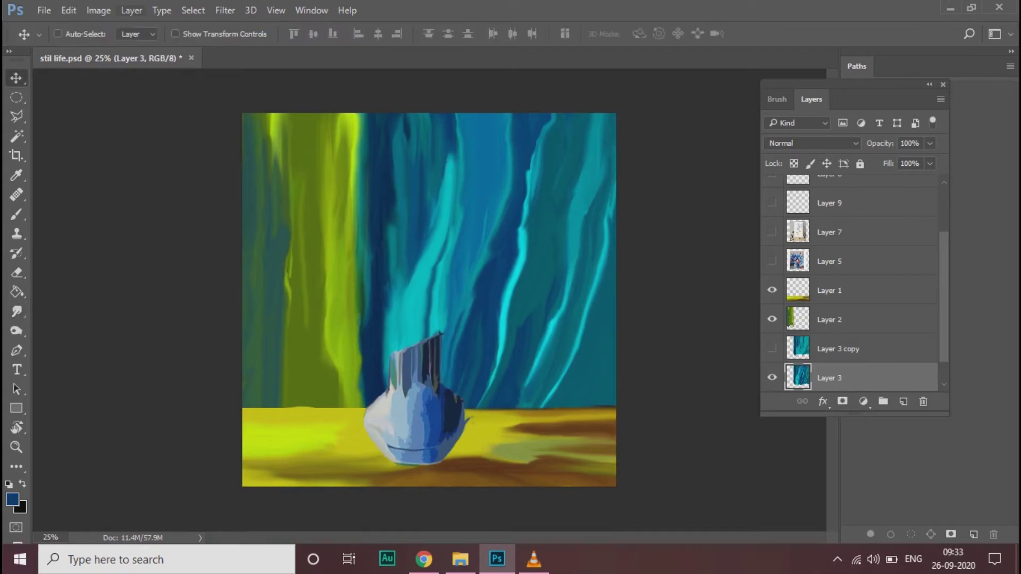
pyautogui.click(131, 10)
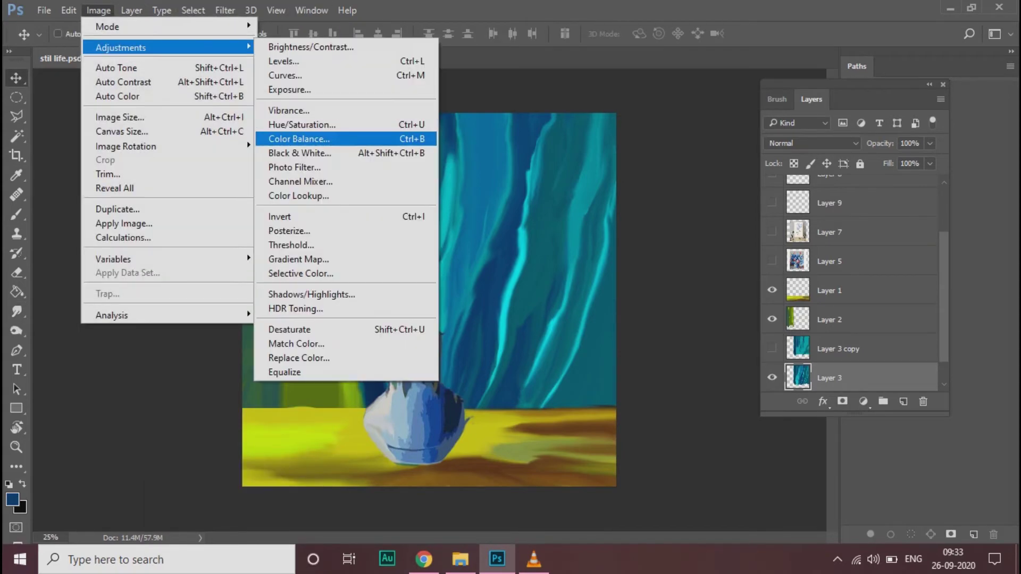
pyautogui.click(287, 137)
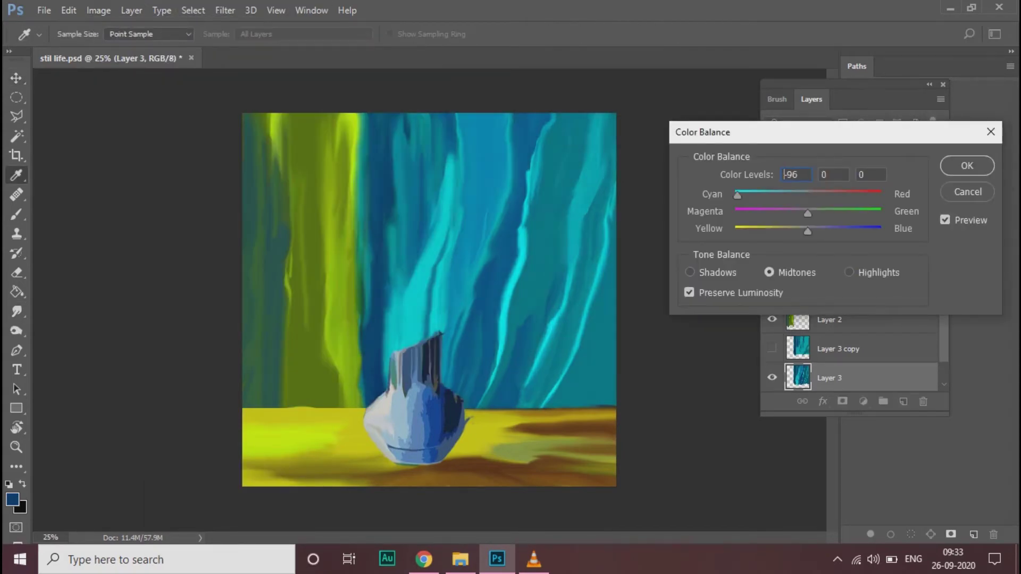
pyautogui.moveTo(807, 196)
pyautogui.mouseDown()
pyautogui.moveTo(839, 195)
pyautogui.moveTo(735, 212)
pyautogui.mouseUp()
pyautogui.write('44')
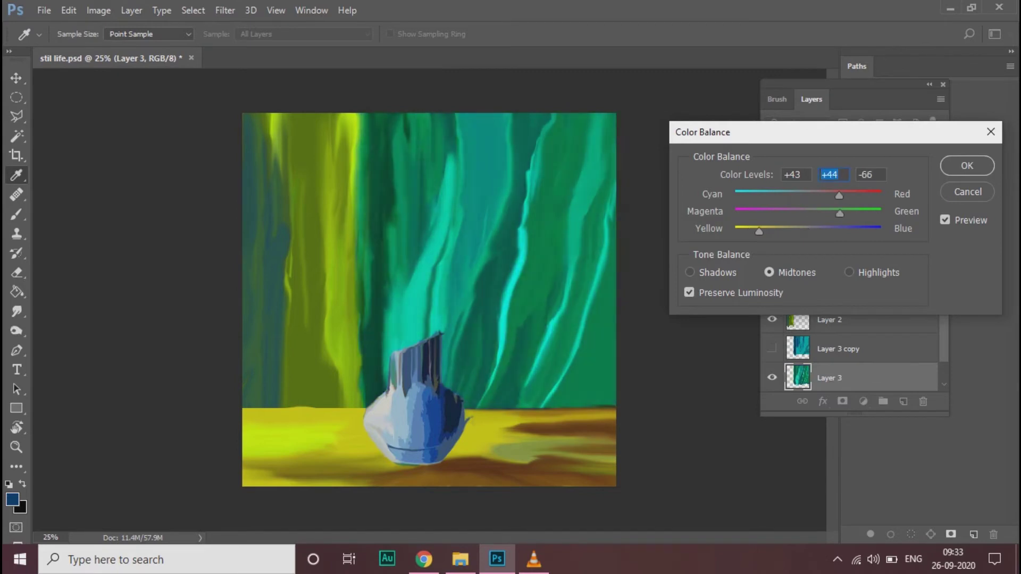
pyautogui.press('Tab')
pyautogui.write('-52')
pyautogui.hotkey('shift', 'Tab')
pyautogui.write('-33')
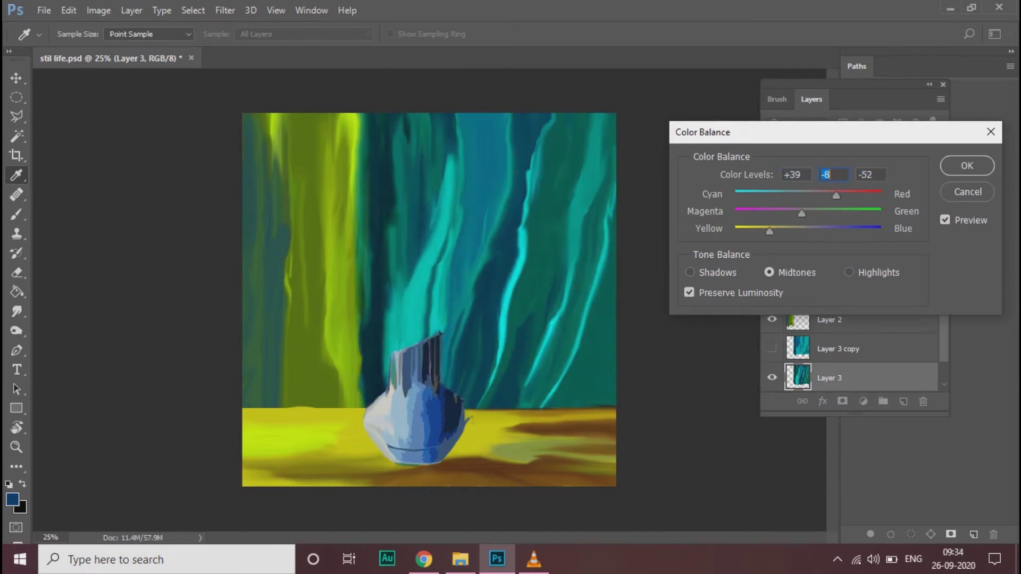
pyautogui.press('Return')
pyautogui.press('v')
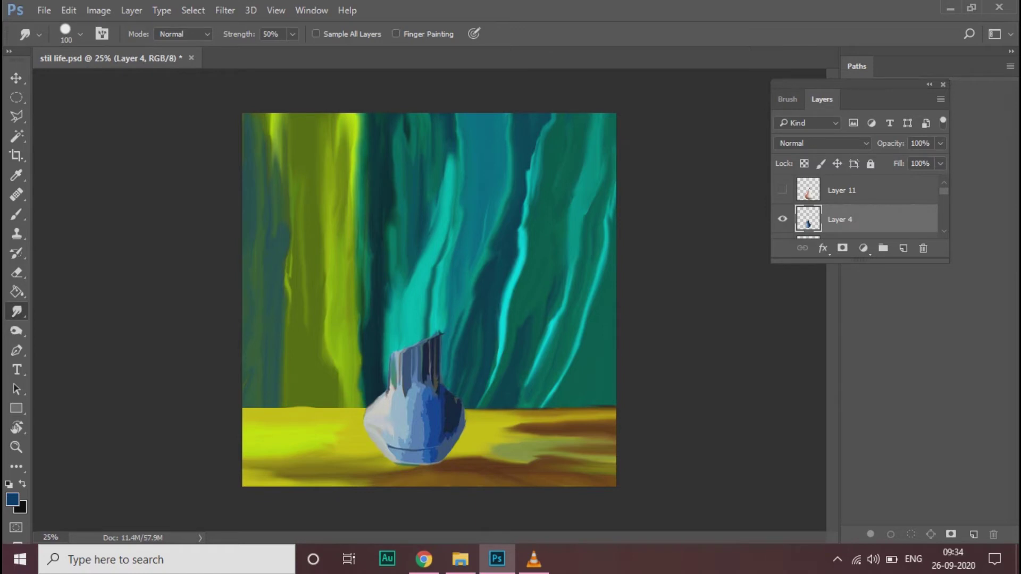
# - Widen the vase, stretch its neck taller, and soften the dark band on its lower body
pyautogui.hotkey('ctrl', 't')
pyautogui.moveTo(474, 402); pyautogui.dragTo(527, 401)
pyautogui.press('Return')
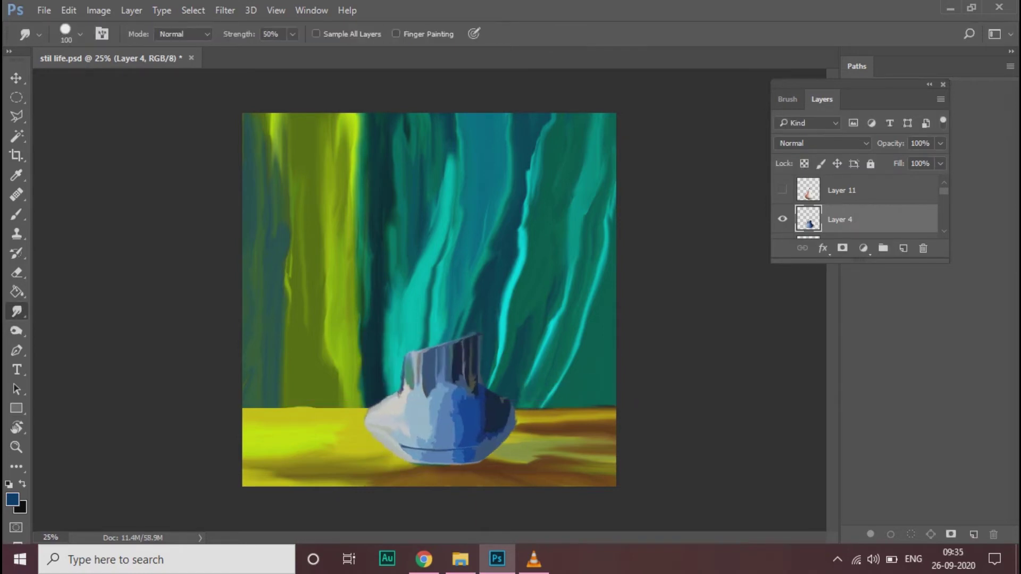
pyautogui.click(16, 97)
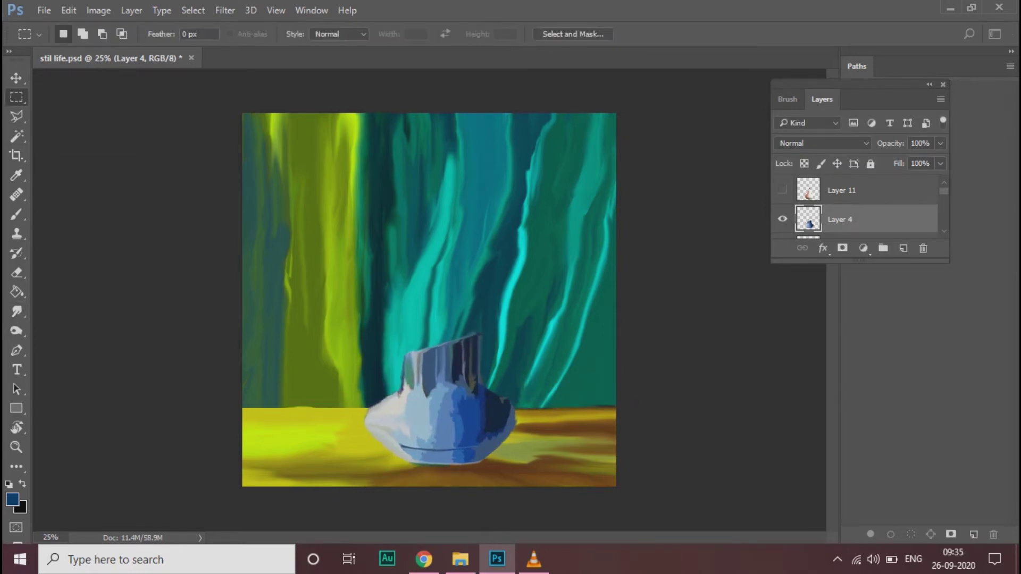
pyautogui.moveTo(389, 328); pyautogui.dragTo(488, 383)
pyautogui.hotkey('ctrl', 't')
pyautogui.moveTo(439, 328); pyautogui.dragTo(439, 300)
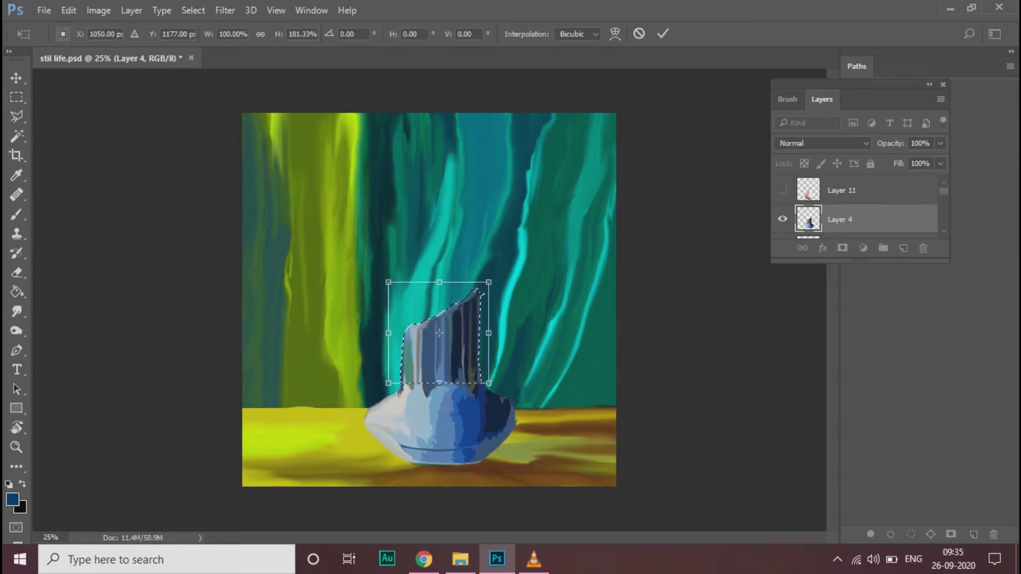
pyautogui.press('Return')
pyautogui.hotkey('ctrl', 'd')
pyautogui.press('r')
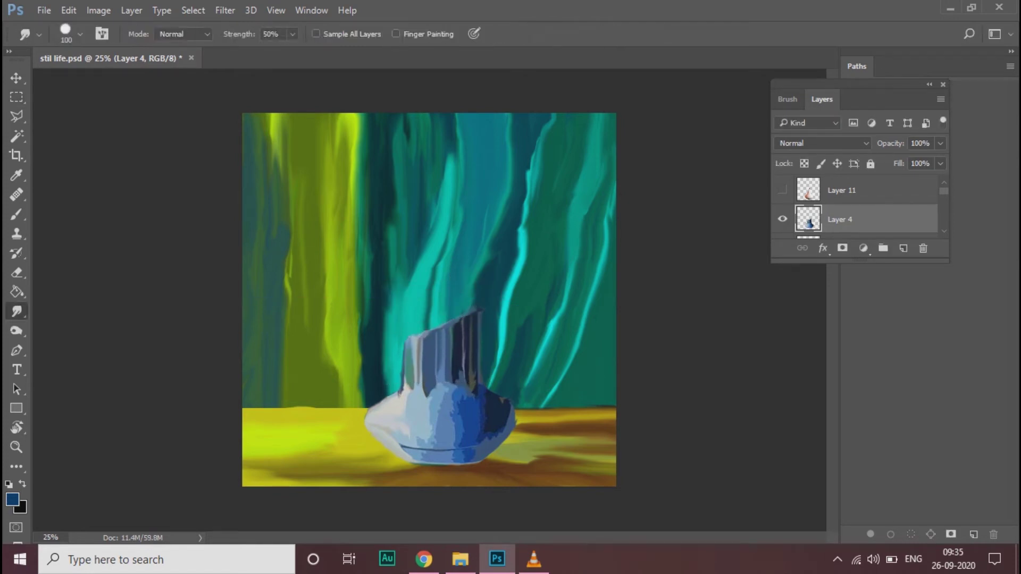
pyautogui.moveTo(425, 412)
pyautogui.mouseDown()
pyautogui.moveTo(442, 452)
pyautogui.moveTo(388, 439)
pyautogui.mouseUp()
# - Stroke the vase with a thin dark outline, then smudge its lower-left and right edges
pyautogui.keyDown('ctrl'); pyautogui.click(808, 219); pyautogui.keyUp('ctrl')
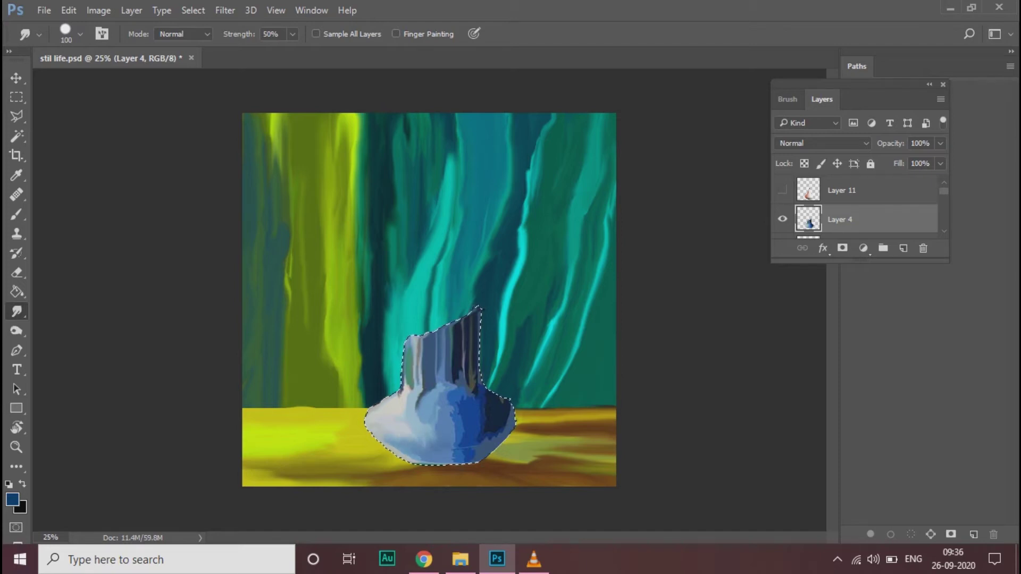
pyautogui.rightClick(475, 70)
pyautogui.click(99, 10)
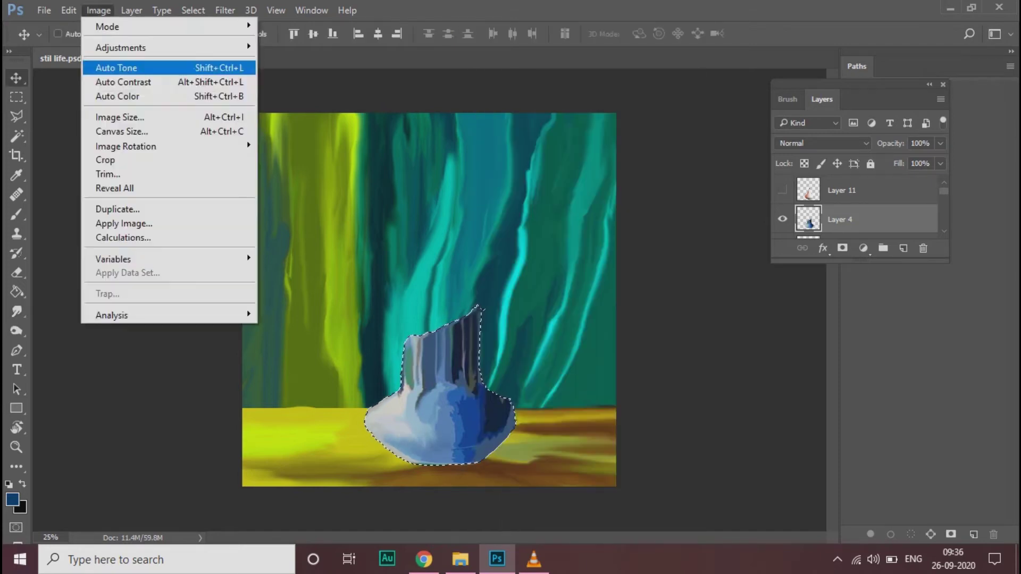
pyautogui.click(93, 248)
pyautogui.click(468, 175)
pyautogui.click(830, 136)
pyautogui.click(608, 140)
pyautogui.press('v')
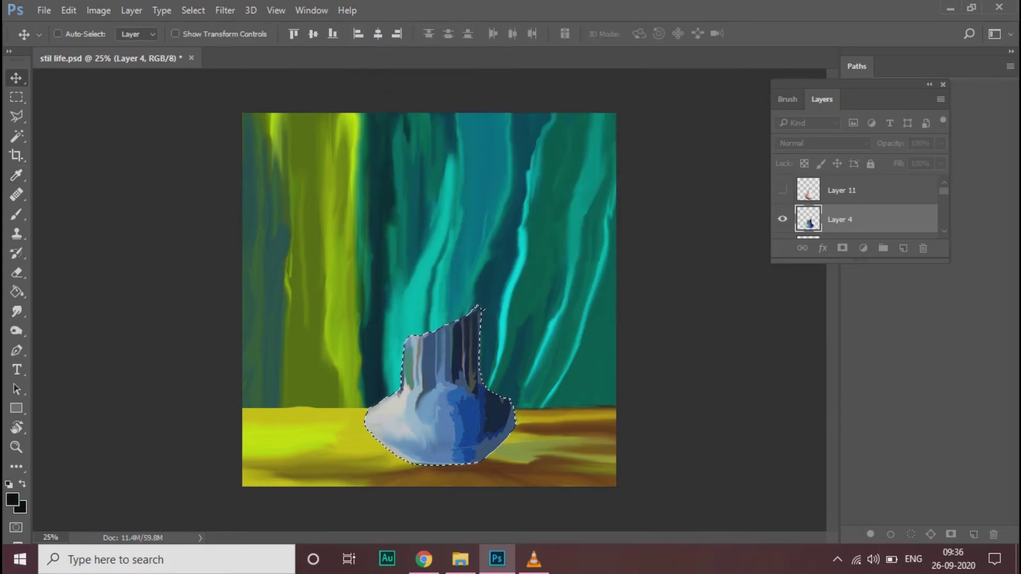
pyautogui.hotkey('ctrl', 'd')
pyautogui.click(17, 311)
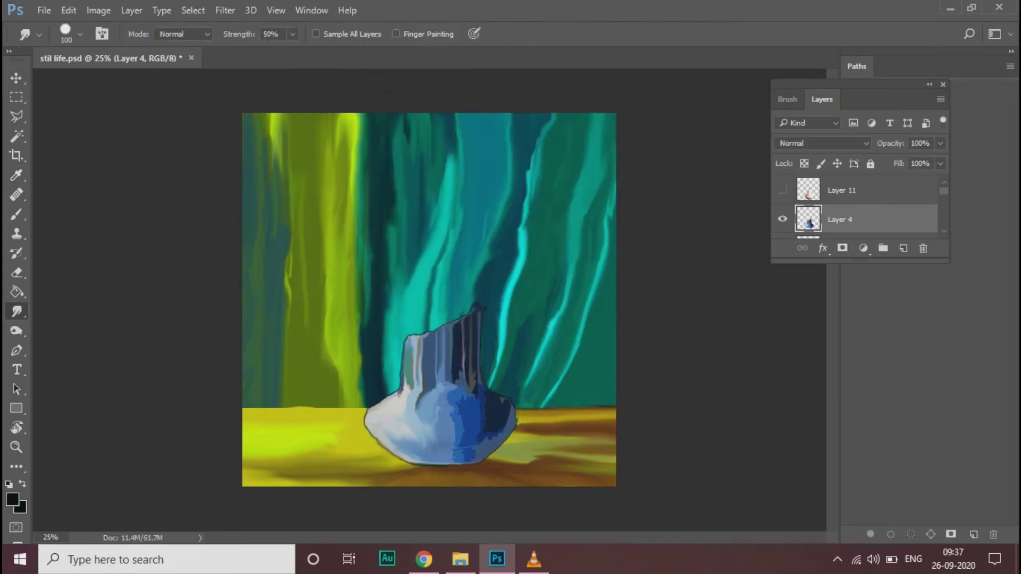
pyautogui.moveTo(372, 426); pyautogui.dragTo(394, 452)
pyautogui.moveTo(508, 415)
pyautogui.mouseDown()
pyautogui.moveTo(524, 421)
pyautogui.moveTo(475, 460)
pyautogui.mouseUp()
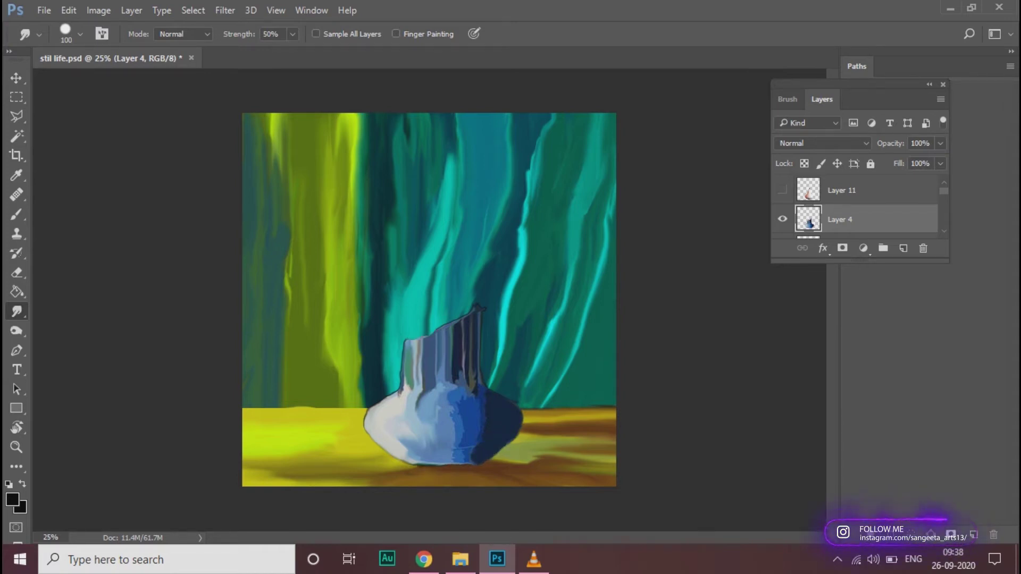
# - Draw an ellipse across the vase top on a new layer and stroke it black
pyautogui.press('m')
pyautogui.moveTo(402, 319)
pyautogui.mouseDown()
pyautogui.moveTo(427, 340)
pyautogui.moveTo(482, 336)
pyautogui.mouseUp()
pyautogui.click(903, 248)
pyautogui.rightClick(440, 329)
pyautogui.click(481, 240)
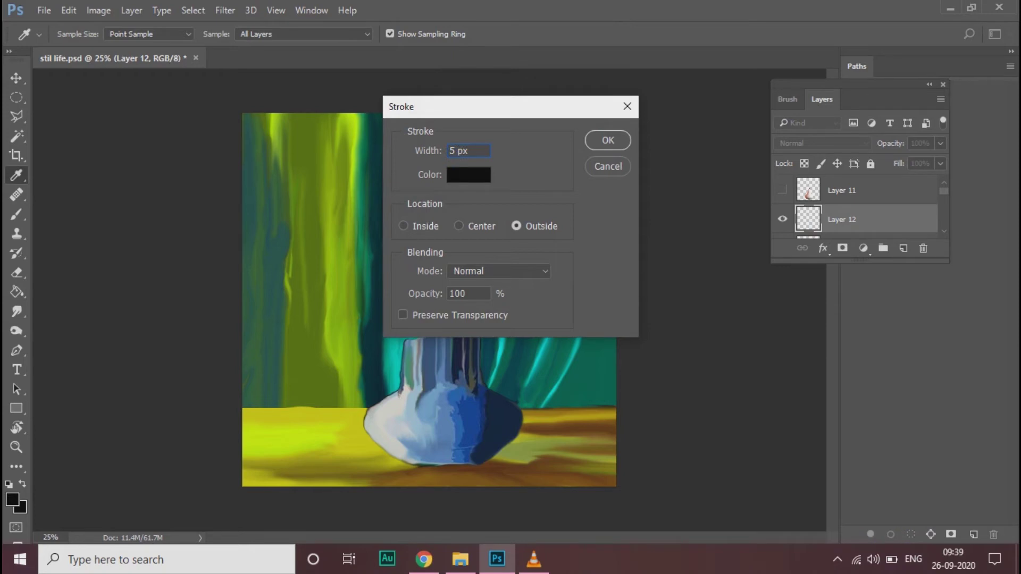
pyautogui.press('Return')
pyautogui.press('v')
pyautogui.hotkey('ctrl', 'd')
# - Tilt the Layer 12 ellipse and place it over the vase's mouth
pyautogui.rightClick(468, 338)
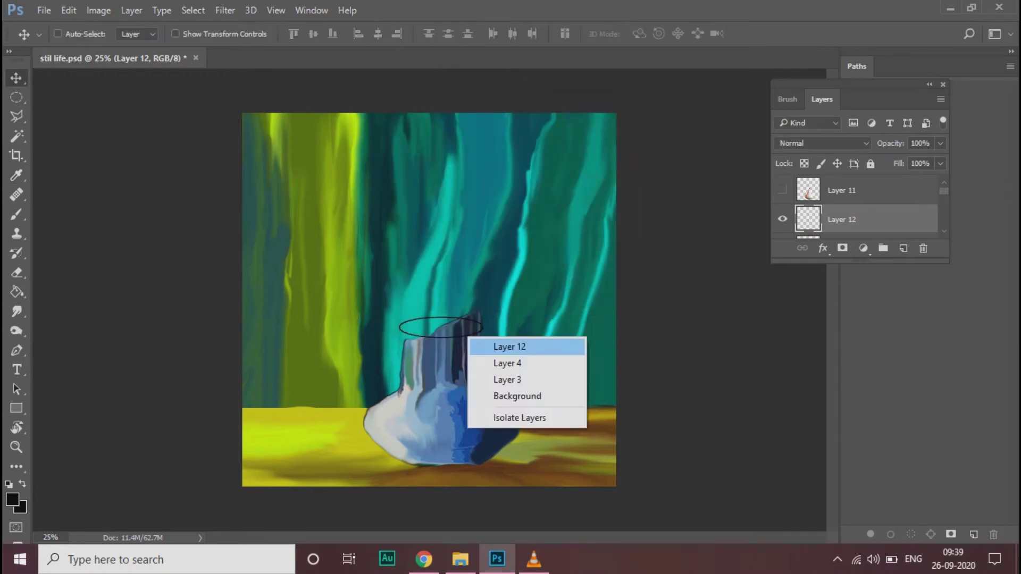
pyautogui.click(505, 347)
pyautogui.hotkey('ctrl', 't')
pyautogui.moveTo(538, 301); pyautogui.dragTo(518, 266)
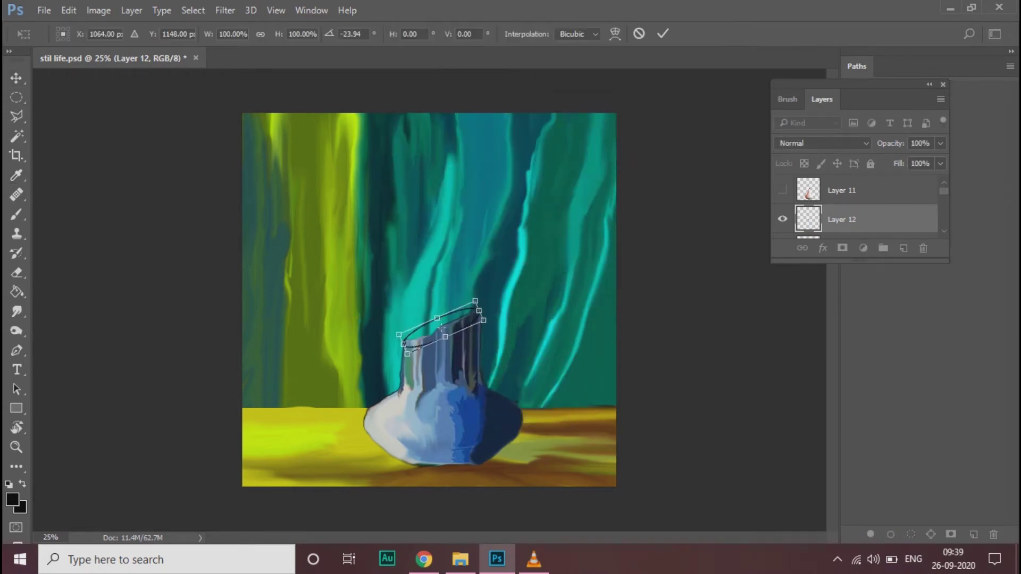
pyautogui.moveTo(511, 306); pyautogui.dragTo(468, 299)
pyautogui.press('Return')
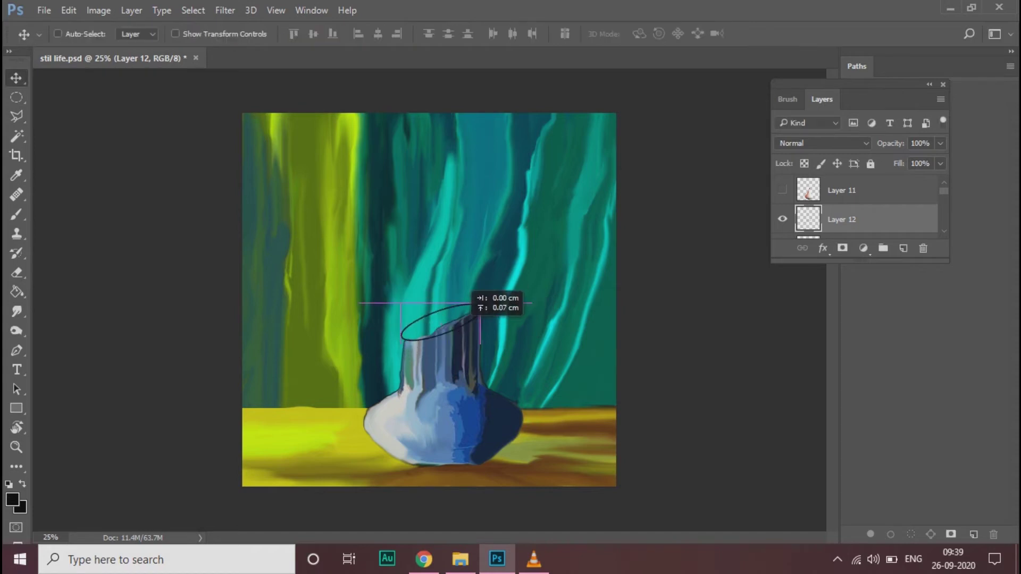
# - Undo an accidental fill, dismiss the error, and make Layer 12 the active layer
pyautogui.press('g')
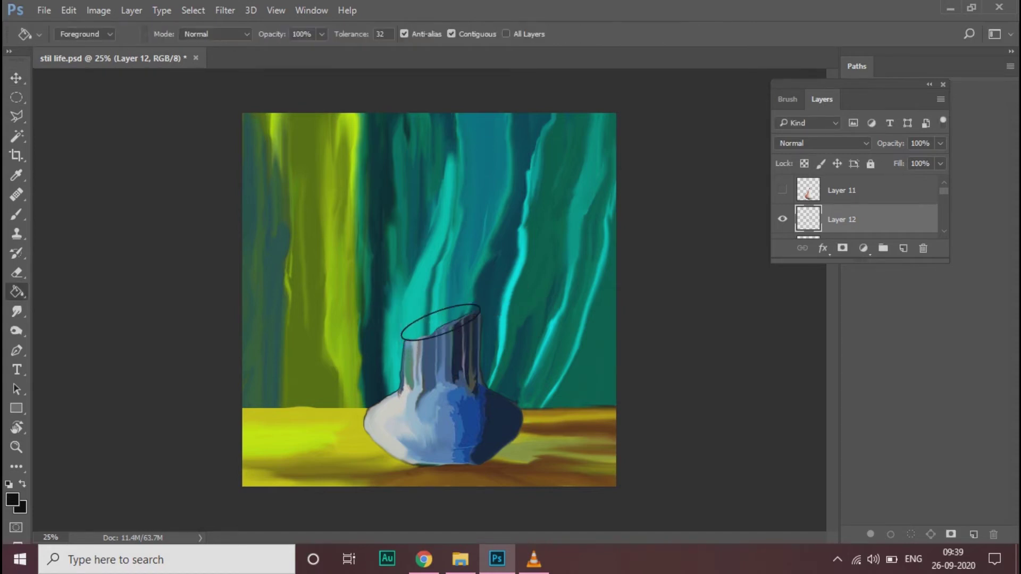
pyautogui.click(429, 213)
pyautogui.hotkey('ctrl', 'z')
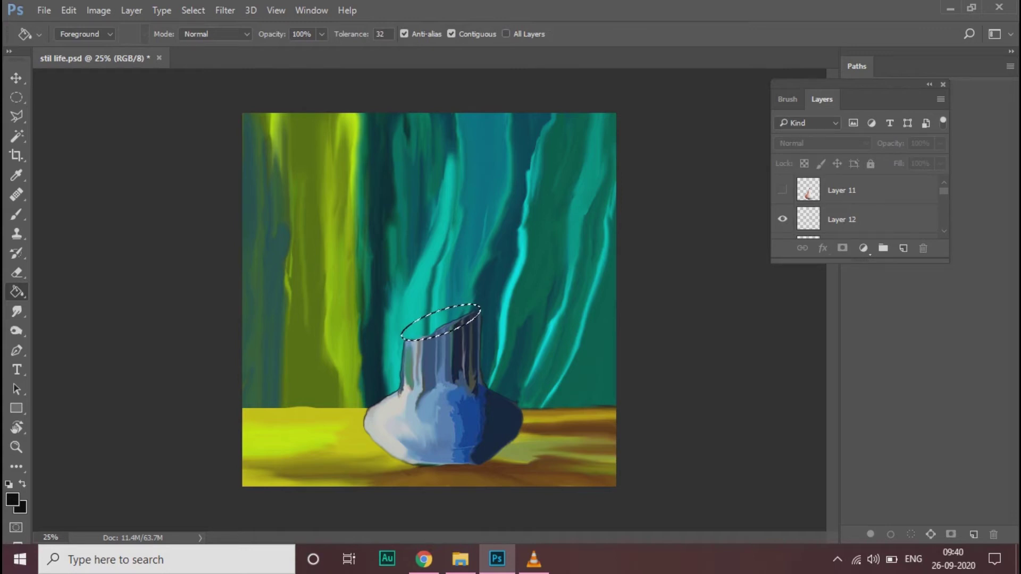
pyautogui.click(429, 213)
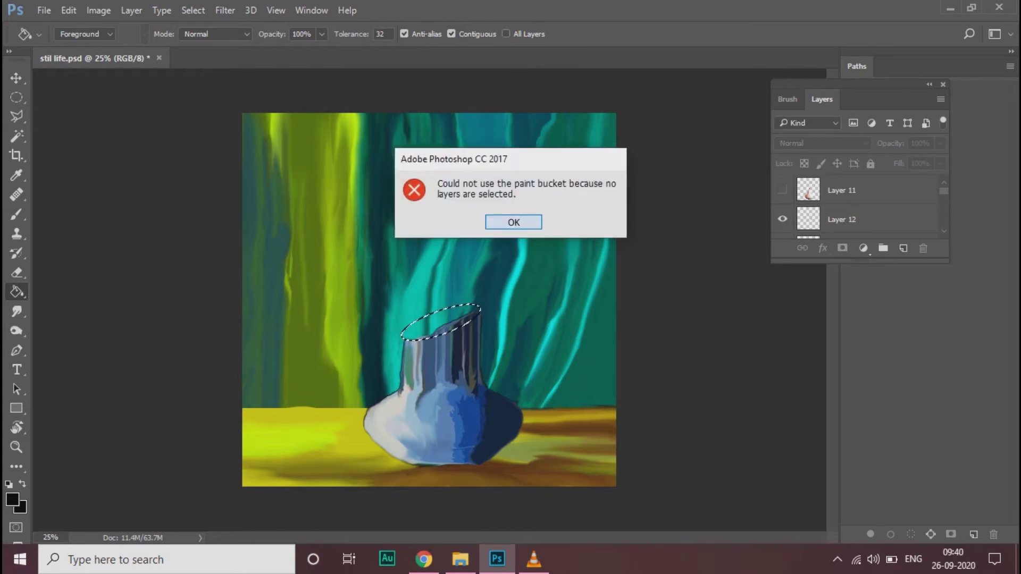
pyautogui.click(512, 222)
pyautogui.click(851, 219)
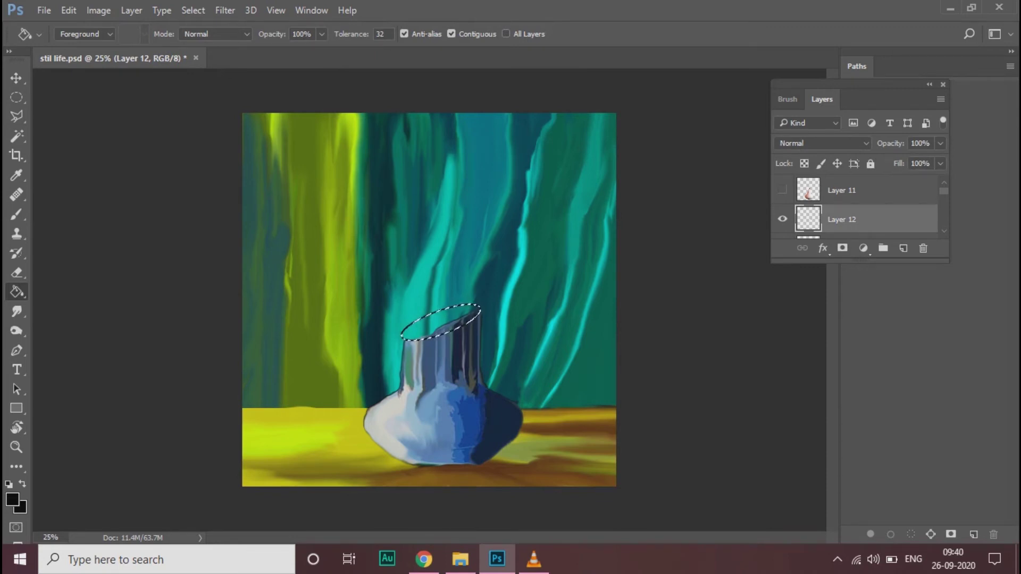
# - Fill the vase's oval opening with black, deselect, and merge it into Layer 4
pyautogui.press('m')
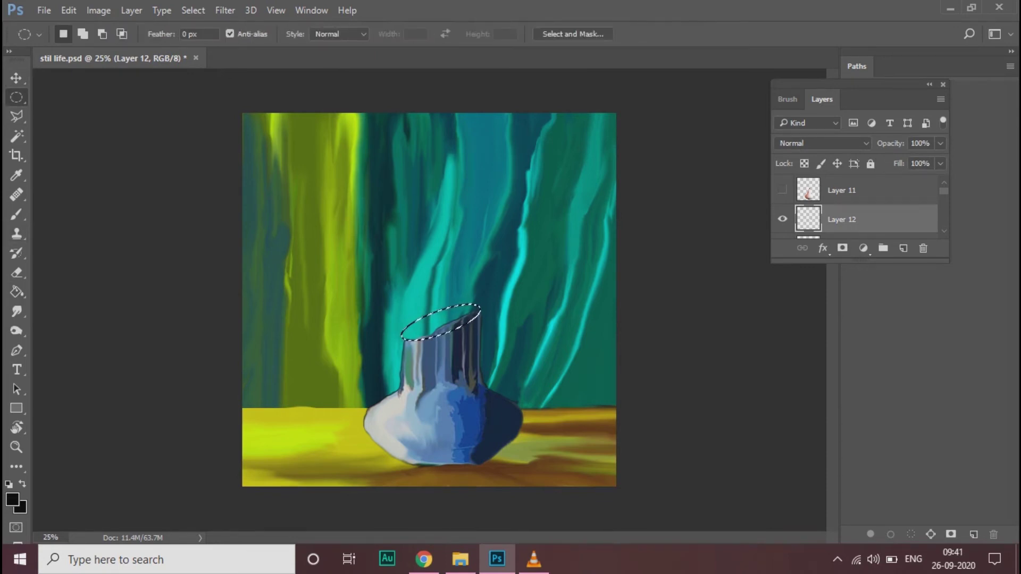
pyautogui.press('l')
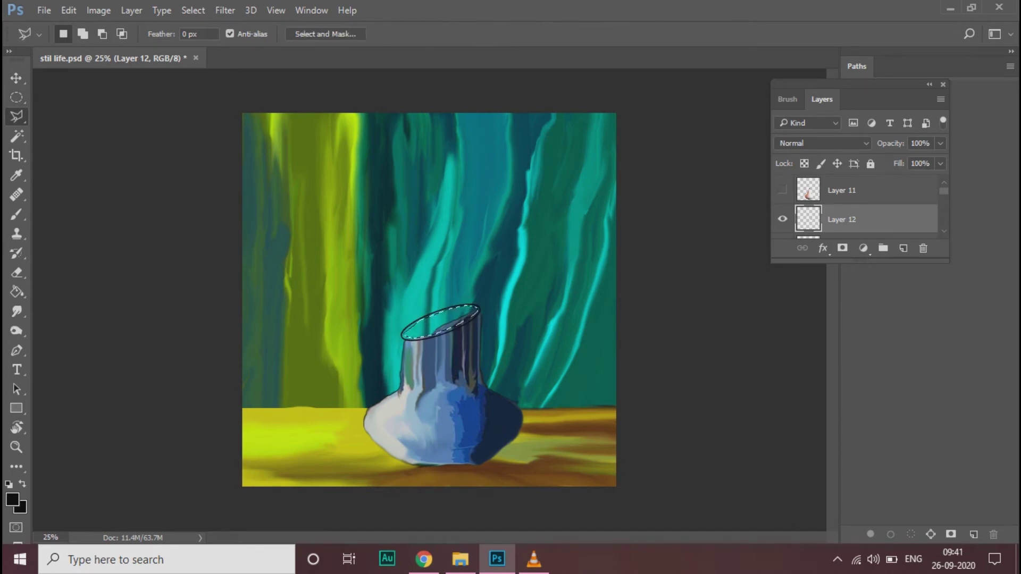
pyautogui.hotkey('ctrl', 'shift', 'alt', 'n')
pyautogui.press('g')
pyautogui.click(441, 322)
pyautogui.press('v')
pyautogui.hotkey('ctrl', 'd')
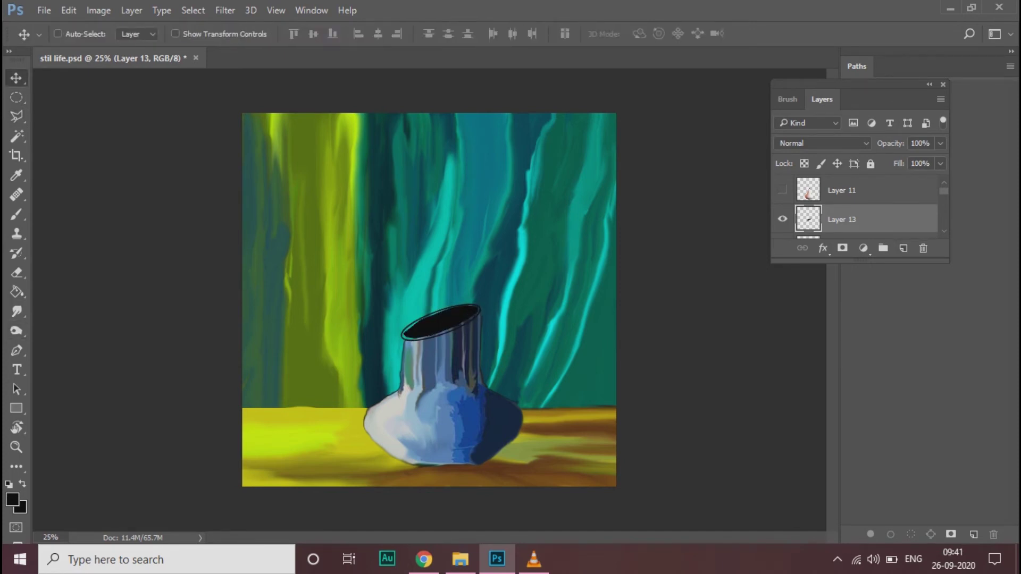
pyautogui.hotkey('ctrl', 'e')
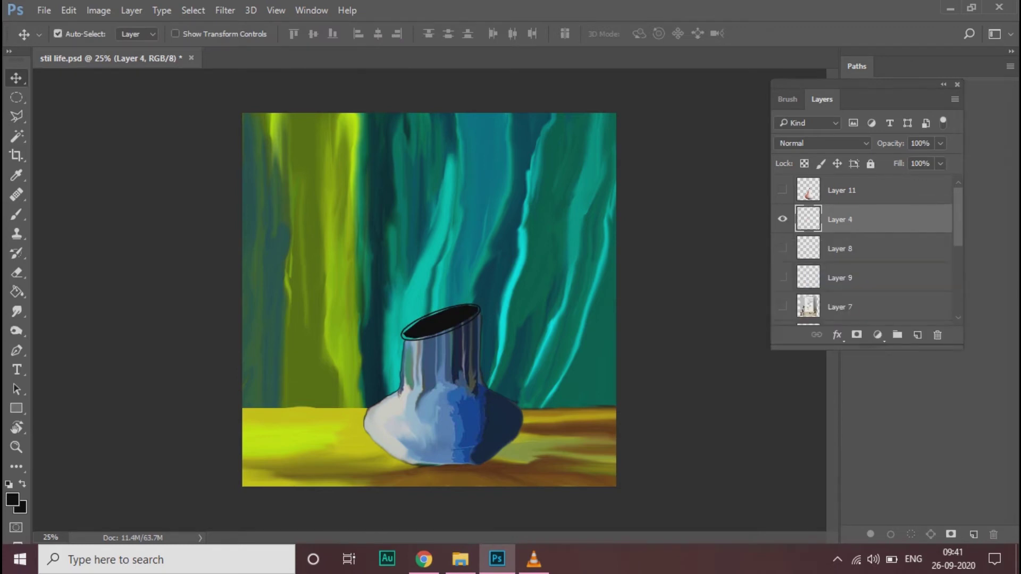
pyautogui.press('r')
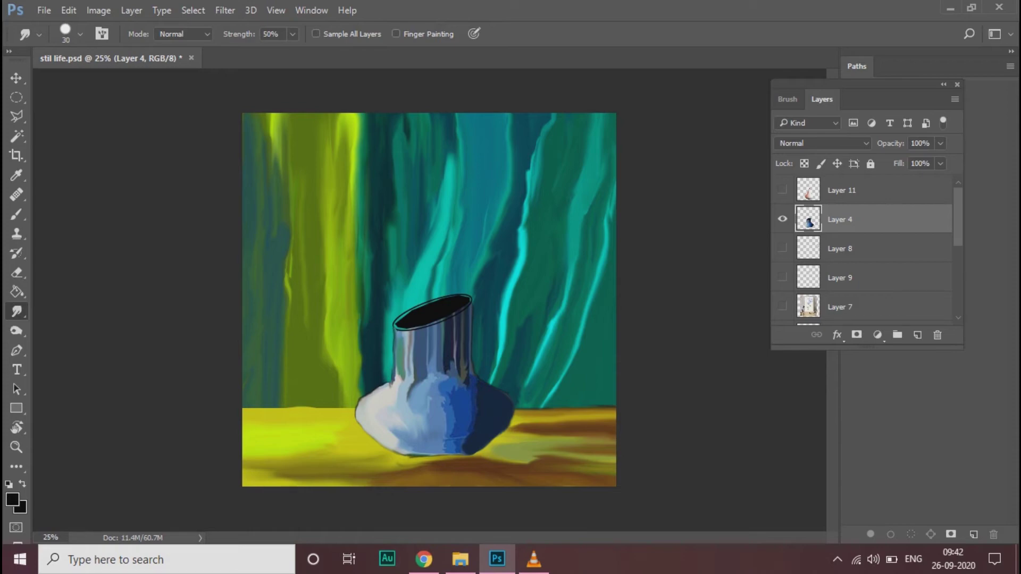
# - Paint a white highlight along the vase rim and smudge it into the neck's top edge
pyautogui.hotkey('ctrl', '+')
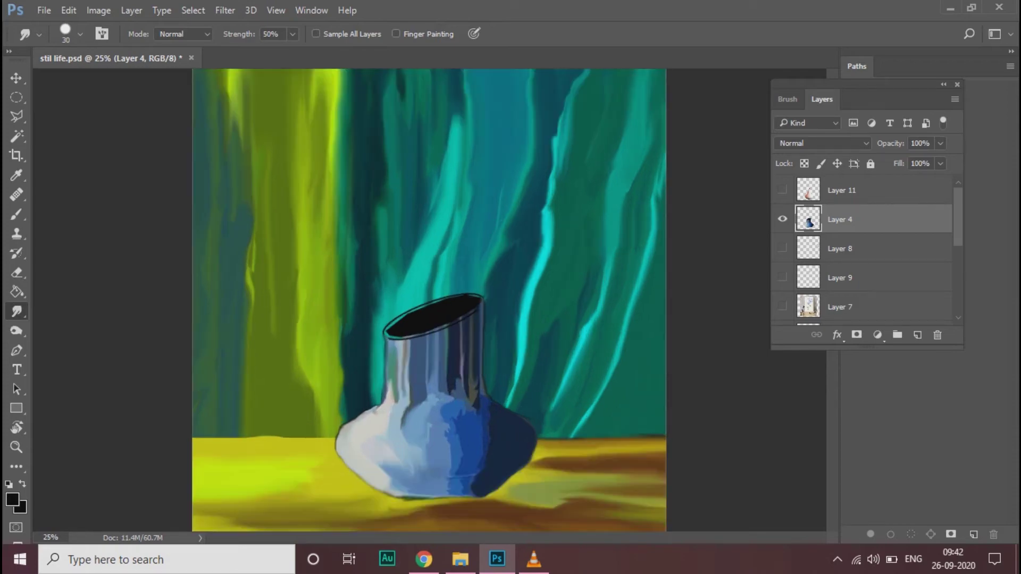
pyautogui.hotkey('ctrl', '+')
pyautogui.click(12, 500)
pyautogui.press('Return')
pyautogui.press('b')
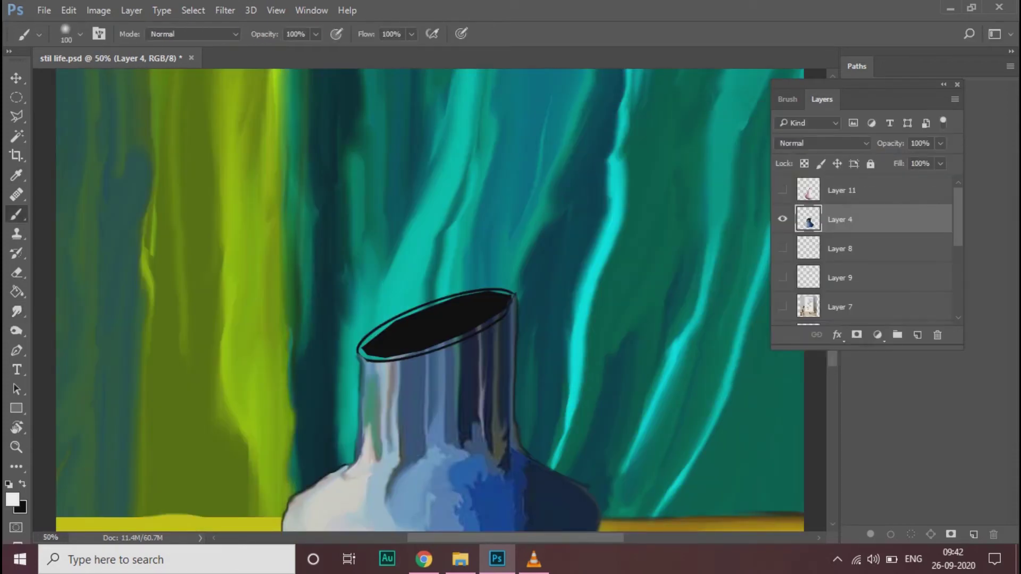
pyautogui.moveTo(426, 350)
pyautogui.mouseDown()
pyautogui.moveTo(513, 300)
pyautogui.moveTo(428, 305)
pyautogui.moveTo(360, 351)
pyautogui.mouseUp()
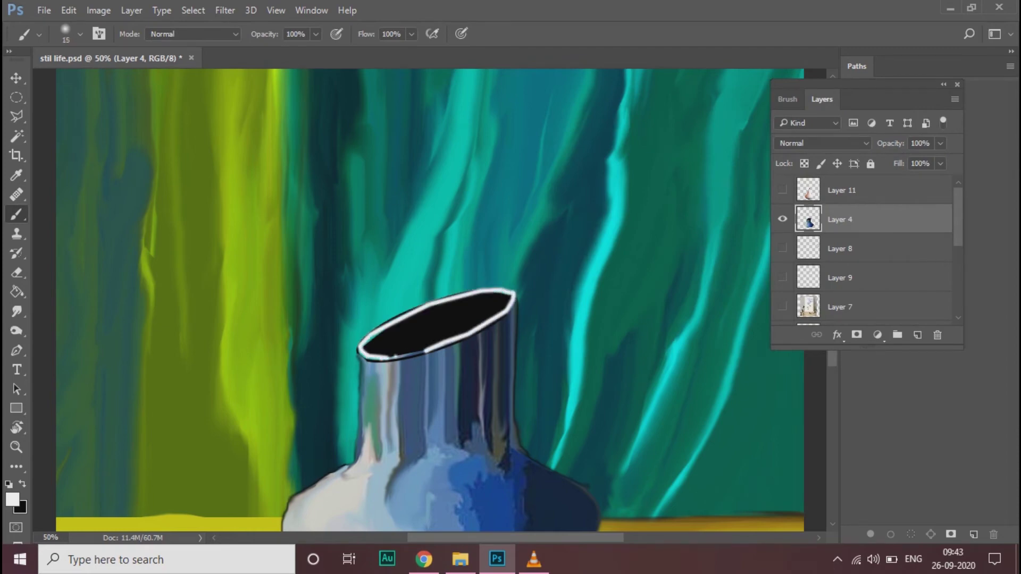
pyautogui.press('r')
pyautogui.moveTo(381, 331)
pyautogui.mouseDown()
pyautogui.moveTo(446, 298)
pyautogui.moveTo(505, 290)
pyautogui.moveTo(517, 302)
pyautogui.moveTo(457, 343)
pyautogui.moveTo(426, 345)
pyautogui.moveTo(487, 326)
pyautogui.mouseUp()
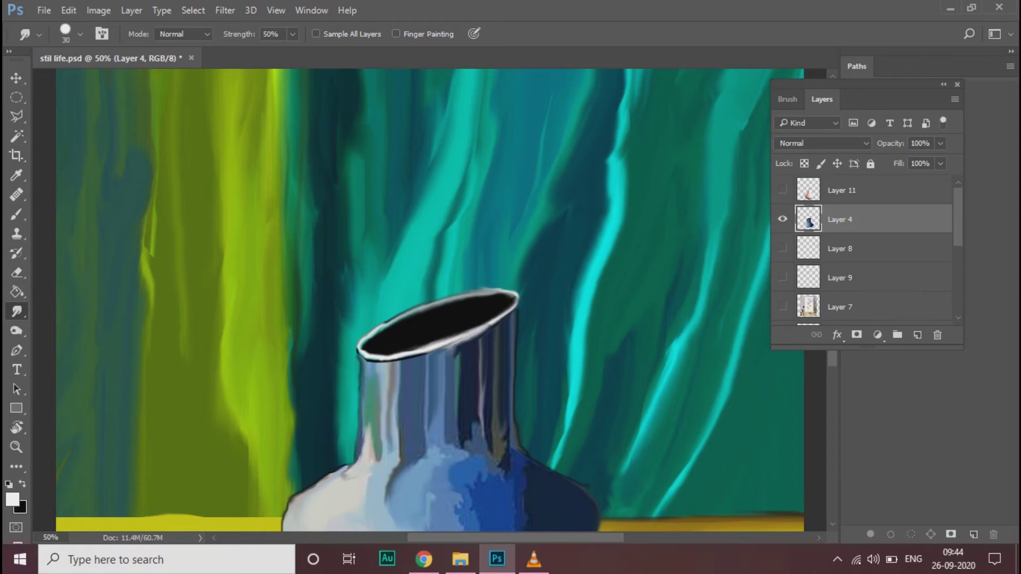
# - Within the vase selection, paint #000033 dark navy shading just below the rim on a new layer
pyautogui.keyDown('ctrl'); pyautogui.click(808, 220); pyautogui.keyUp('ctrl')
pyautogui.hotkey('ctrl', 'shift', 'alt', 'n')
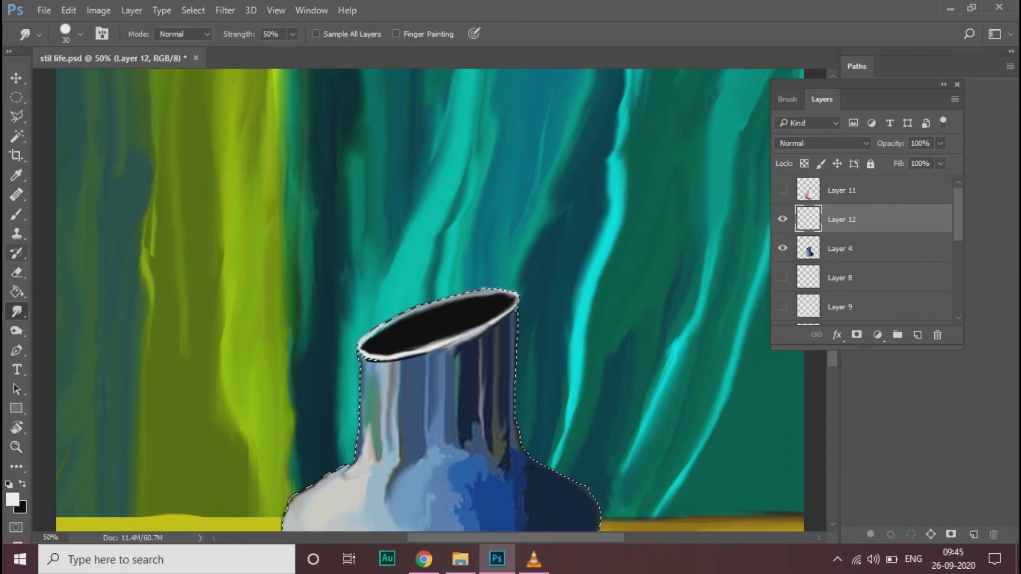
pyautogui.click(12, 499)
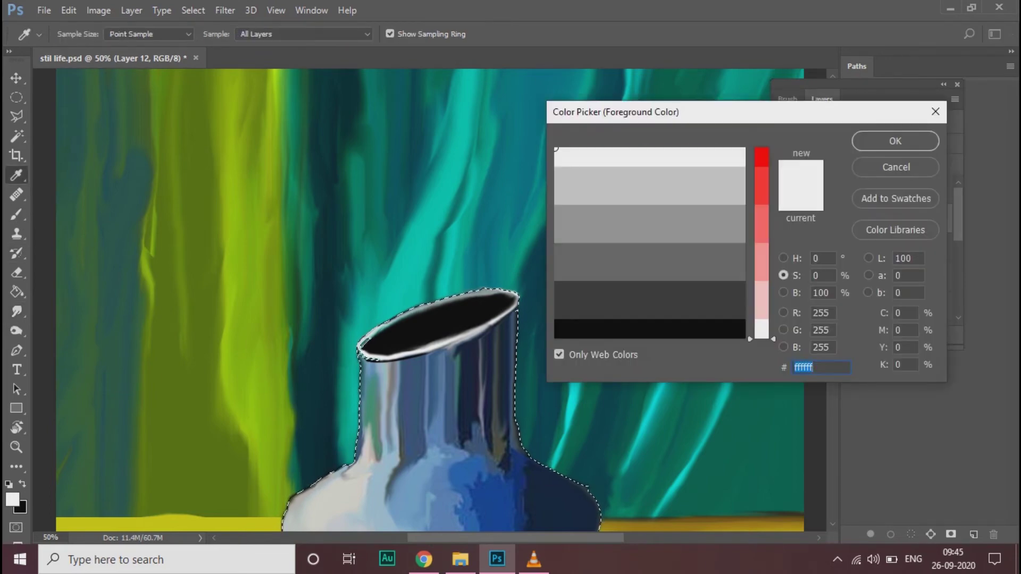
pyautogui.write('000033')
pyautogui.press('Return')
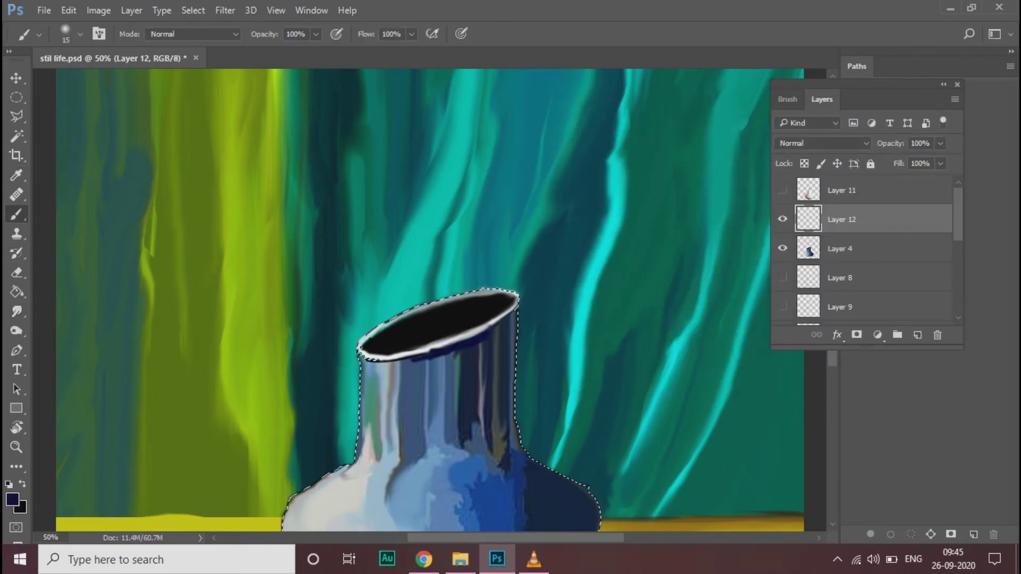
pyautogui.moveTo(383, 364); pyautogui.dragTo(482, 349)
pyautogui.moveTo(434, 349); pyautogui.dragTo(508, 314)
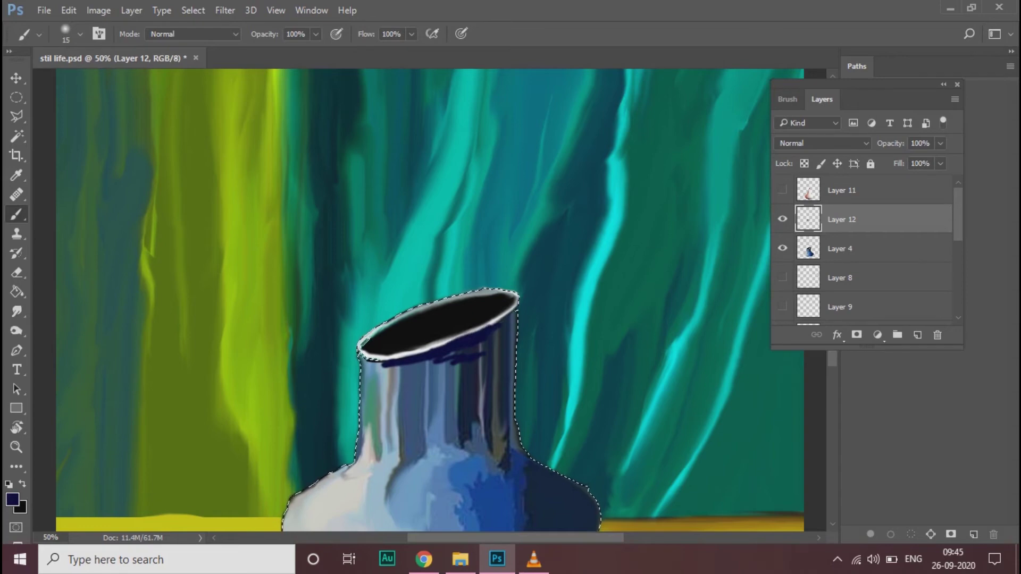
pyautogui.moveTo(383, 363); pyautogui.dragTo(428, 351)
# - Merge the navy shading into the vase layer, deselect, and smudge the rim's right end
pyautogui.click(17, 311)
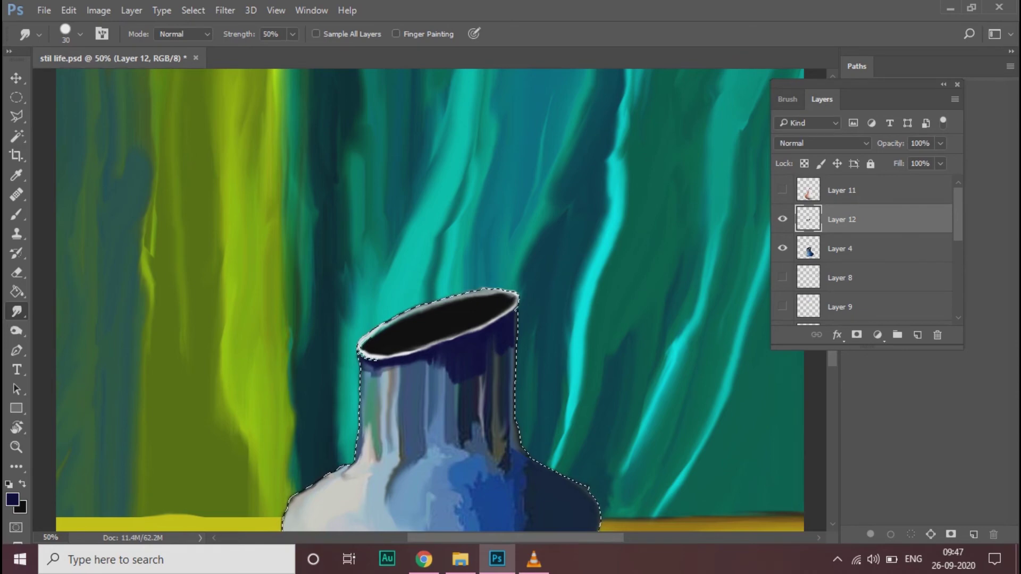
pyautogui.press('Delete')
pyautogui.hotkey('ctrl', 'd')
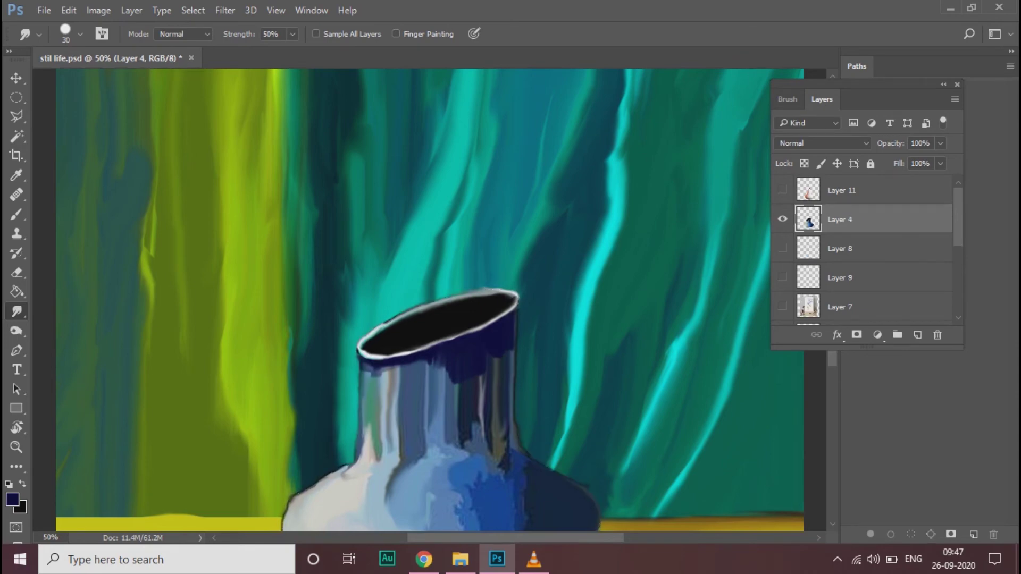
pyautogui.moveTo(514, 306)
pyautogui.mouseDown()
pyautogui.moveTo(476, 331)
pyautogui.moveTo(414, 348)
pyautogui.mouseUp()
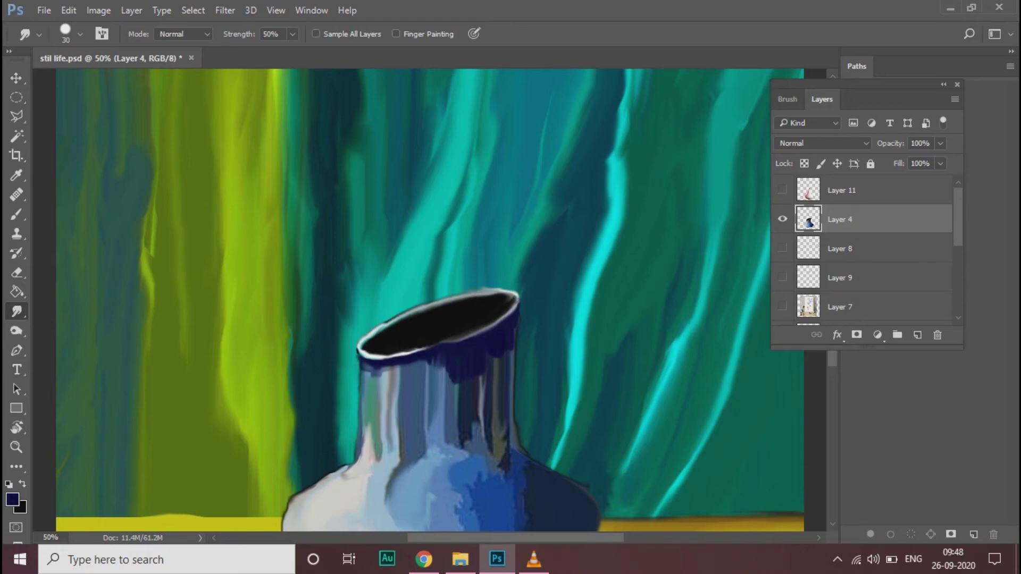
# - Stroke an oval selection above the vase rim with a light grey 5 px outline
pyautogui.press('m')
pyautogui.moveTo(333, 266); pyautogui.dragTo(456, 307)
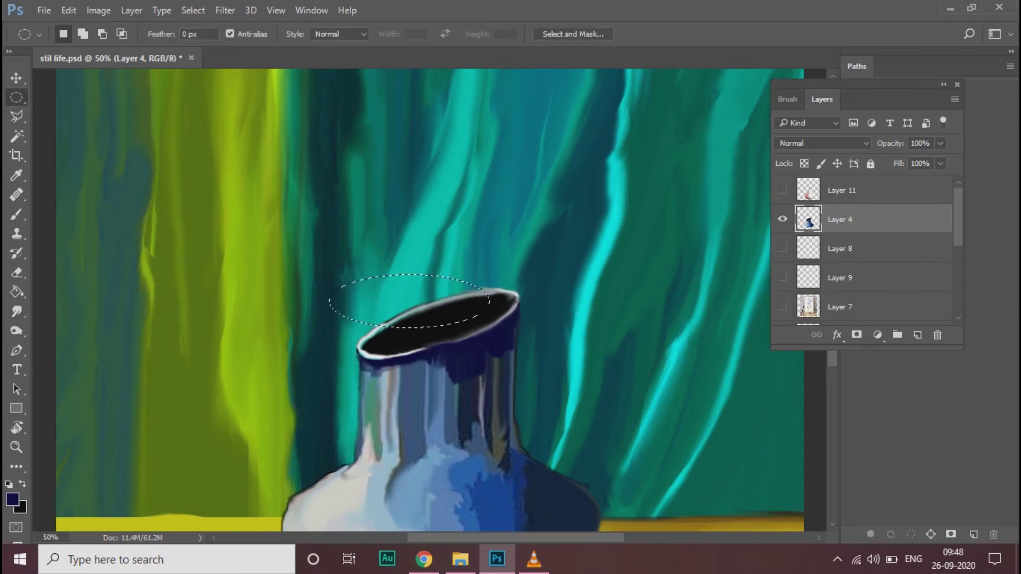
pyautogui.rightClick(421, 229)
pyautogui.click(468, 458)
pyautogui.click(469, 175)
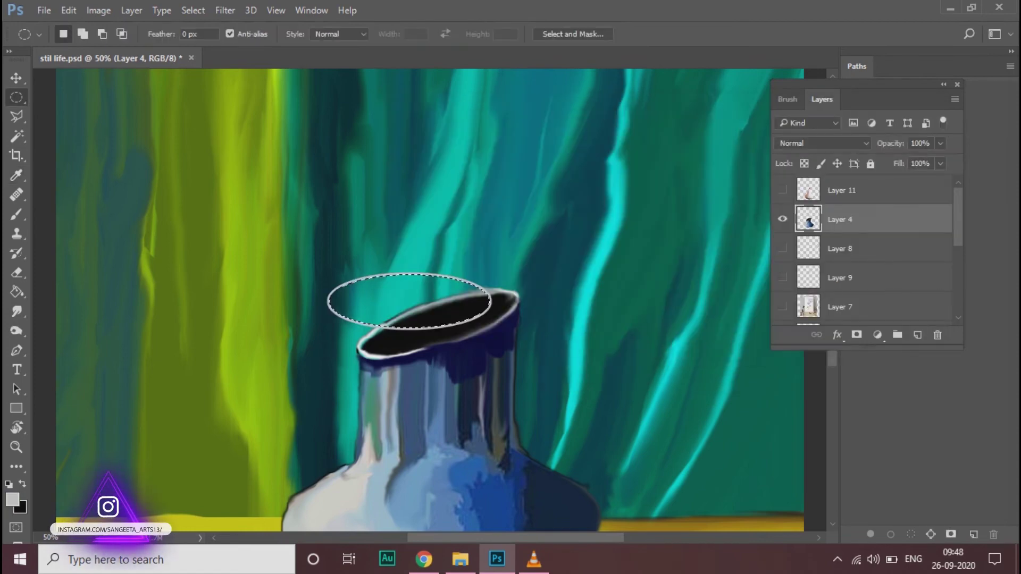
pyautogui.click(69, 10)
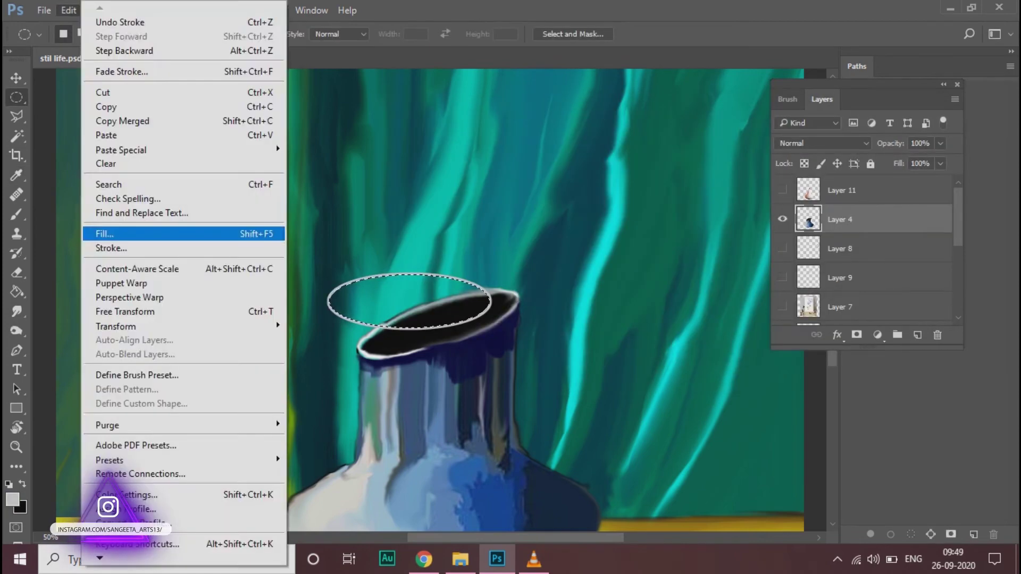
pyautogui.click(94, 231)
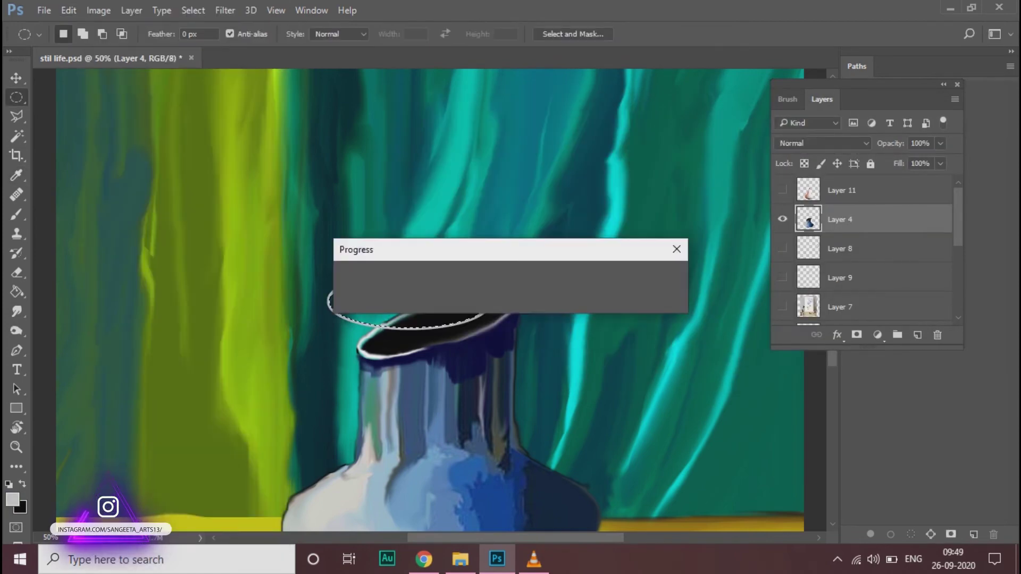
pyautogui.rightClick(433, 229)
pyautogui.click(479, 458)
pyautogui.press('Return')
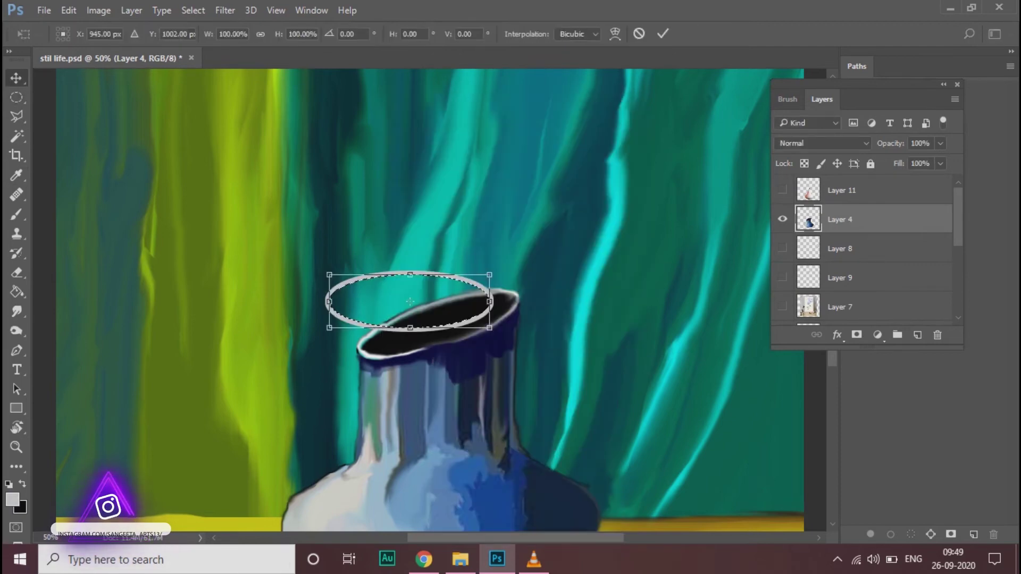
# - Narrow the oval ring slightly, then undo it and add an empty layer above the vase
pyautogui.hotkey('ctrl', 't')
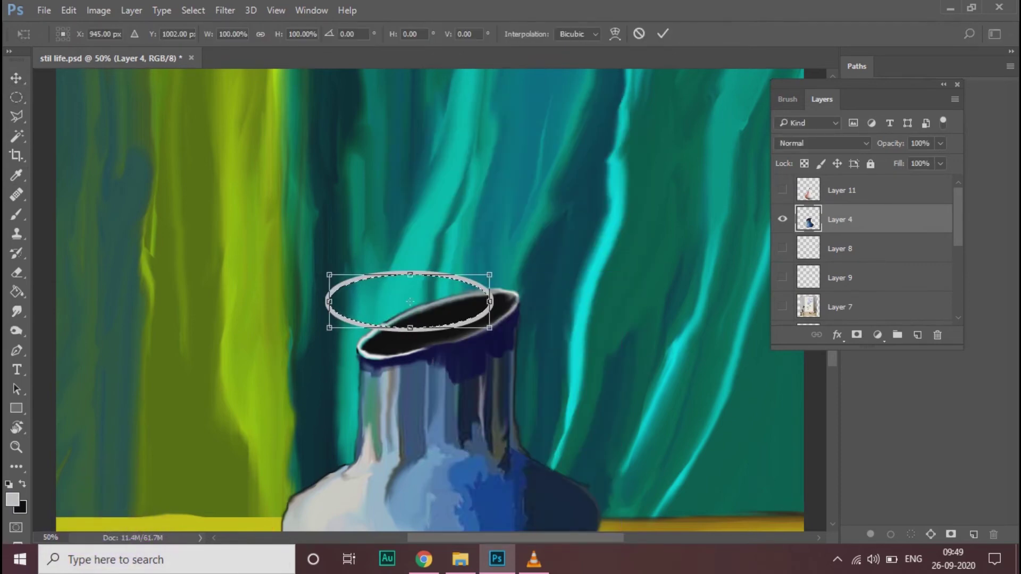
pyautogui.moveTo(489, 302); pyautogui.dragTo(481, 302)
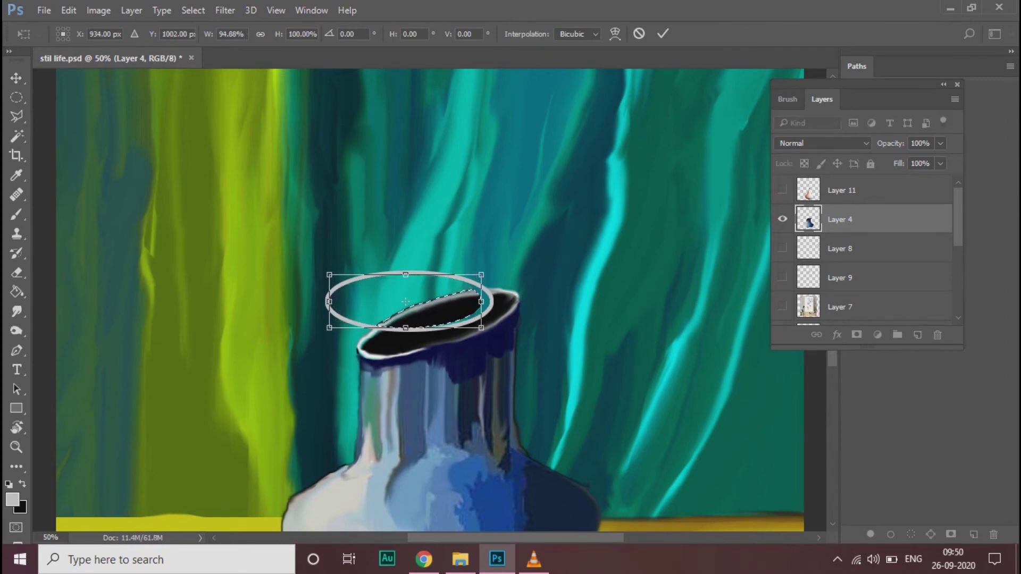
pyautogui.press('Return')
pyautogui.rightClick(340, 281)
pyautogui.click(377, 292)
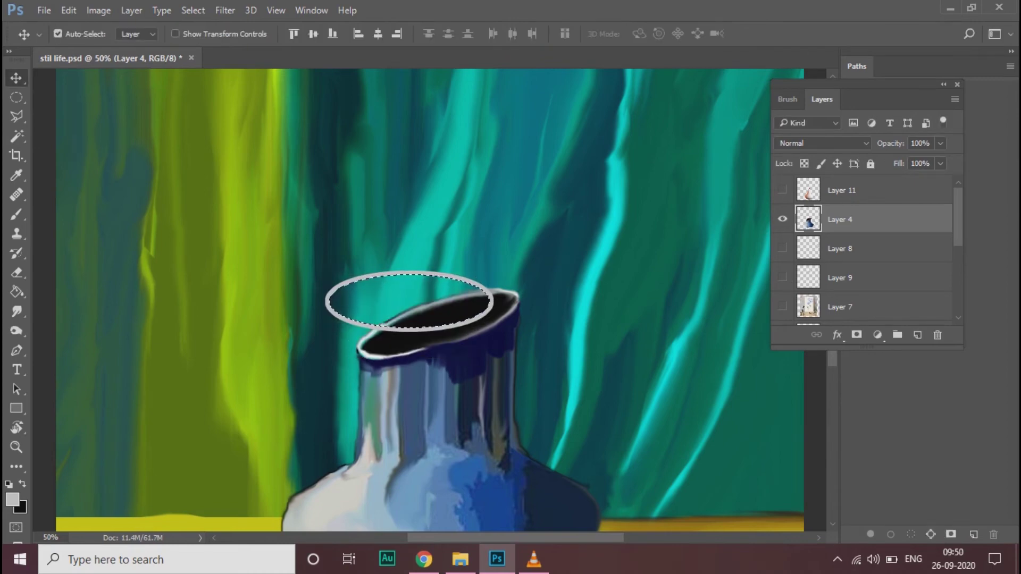
pyautogui.hotkey('ctrl', 'z')
pyautogui.hotkey('ctrl', 'shift', 'z')
pyautogui.hotkey('ctrl', 'z')
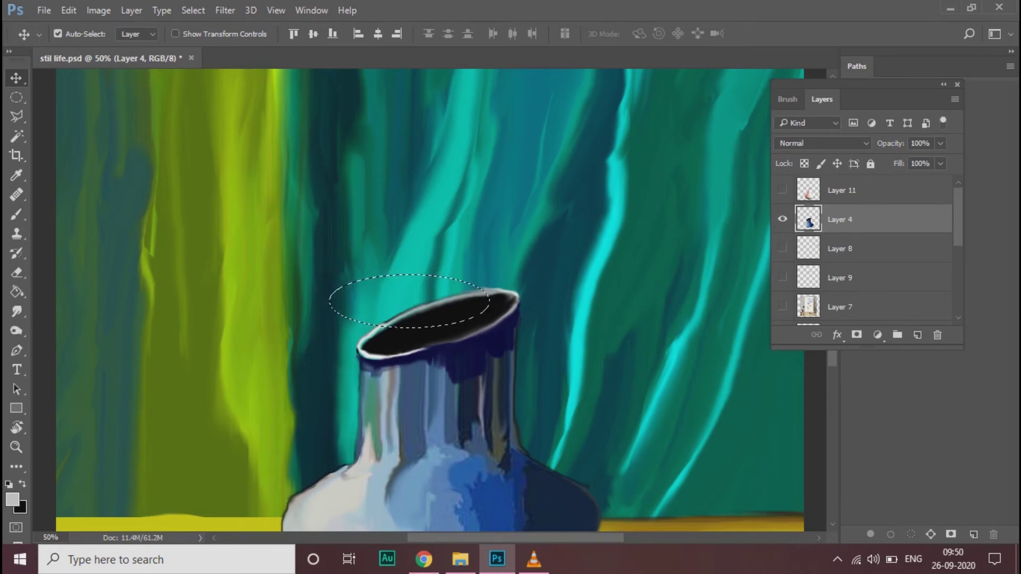
pyautogui.hotkey('ctrl', 'shift', 'alt', 'n')
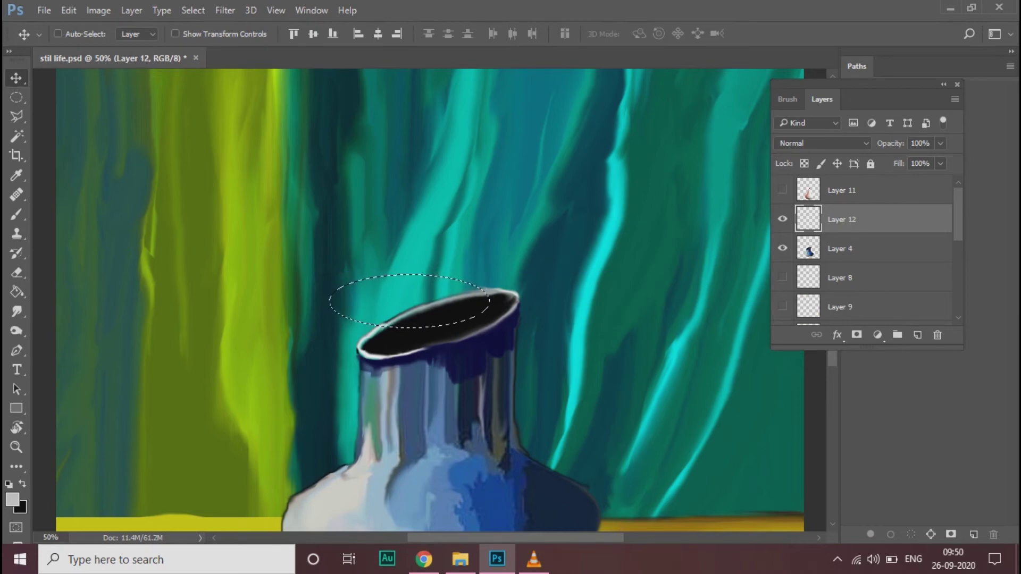
# - Dismiss the move error and stroke the elliptical selection 10 px Outside as a light mouth rim
pyautogui.click(353, 319)
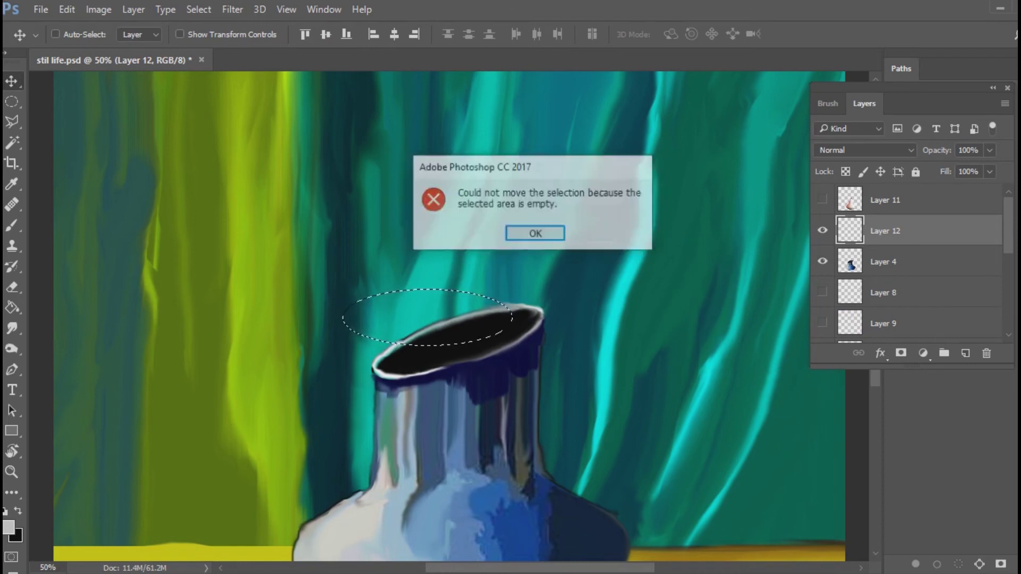
pyautogui.press('Return')
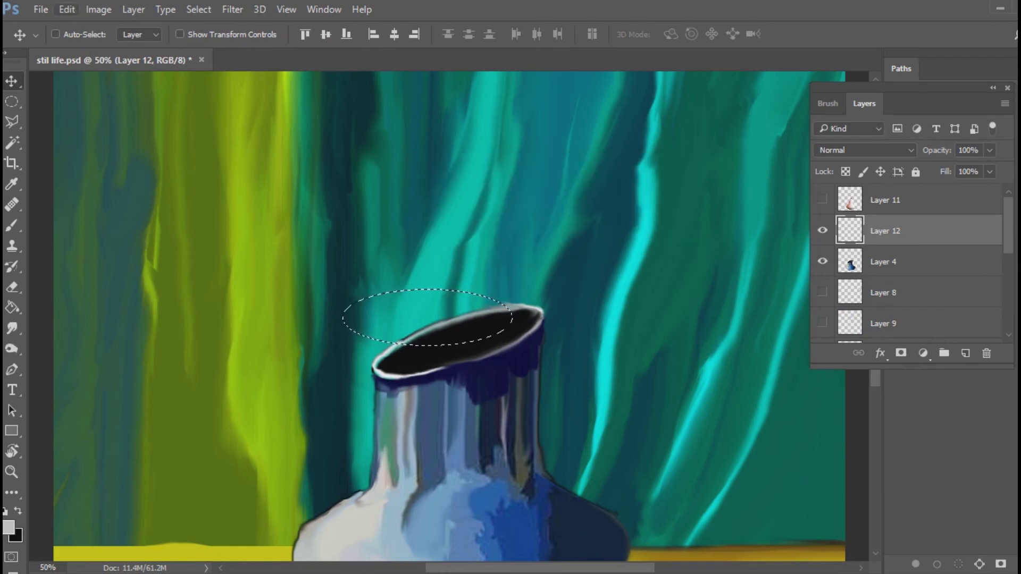
pyautogui.hotkey('alt', 'e')
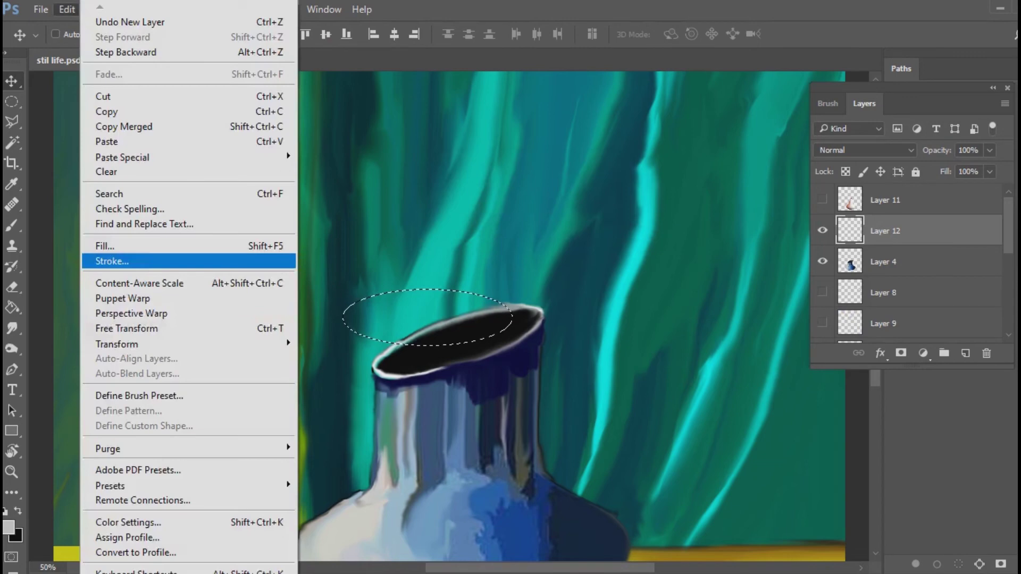
pyautogui.press('Return')
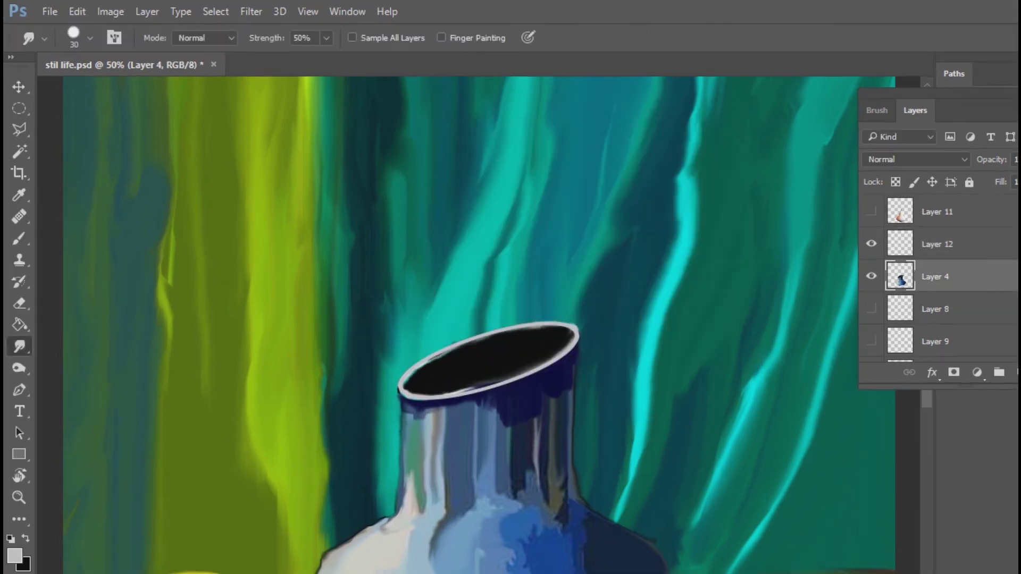
# - Zoom out, smudge navy streaks into the vase neck and paint a white highlight on its right side
pyautogui.hotkey('ctrl', '-')
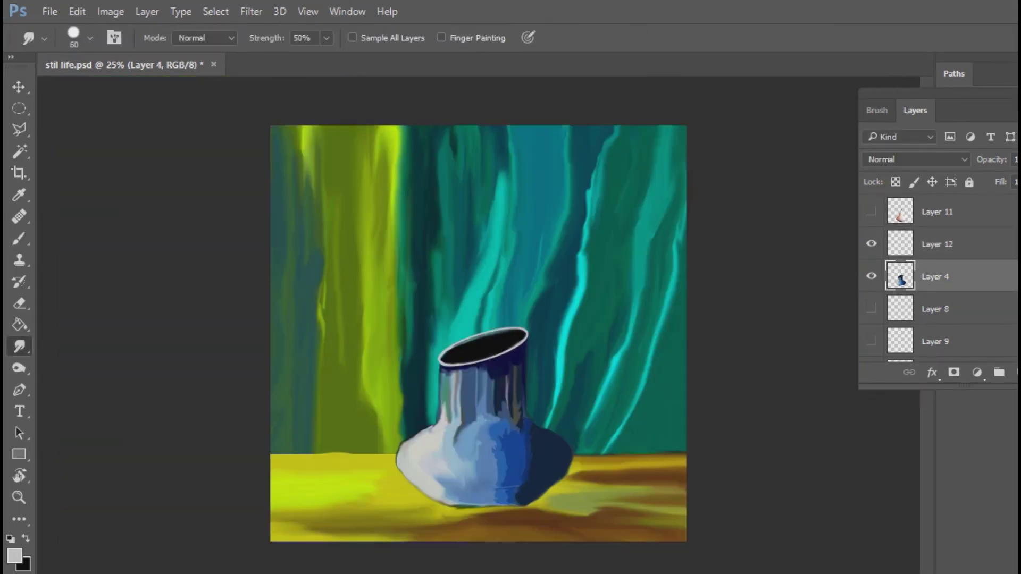
pyautogui.moveTo(460, 364); pyautogui.dragTo(460, 410)
pyautogui.moveTo(524, 490)
pyautogui.mouseDown()
pyautogui.moveTo(500, 508)
pyautogui.moveTo(455, 507)
pyautogui.mouseUp()
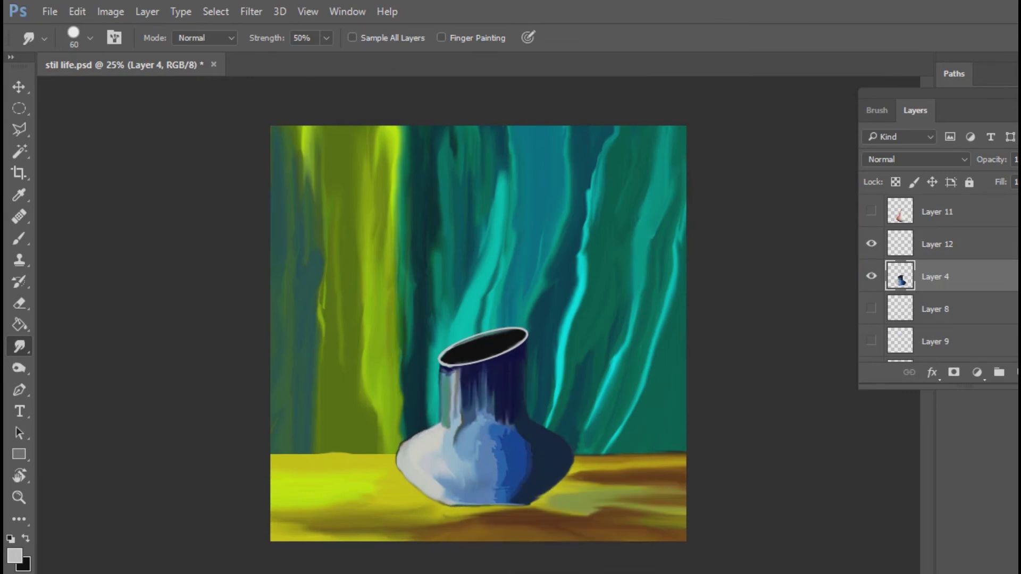
pyautogui.press('i')
pyautogui.click(14, 555)
pyautogui.press('Return')
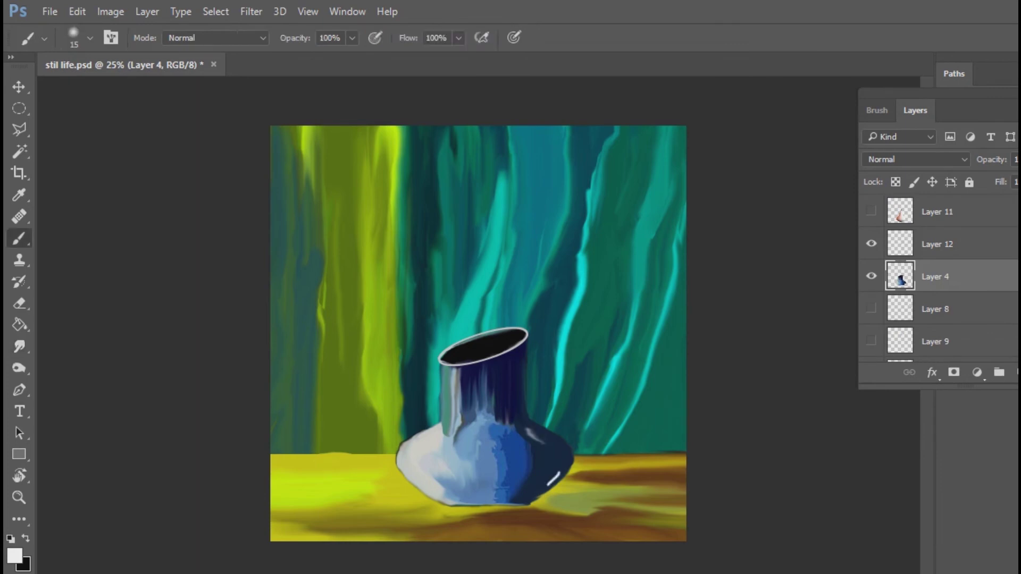
pyautogui.moveTo(561, 462); pyautogui.dragTo(540, 497)
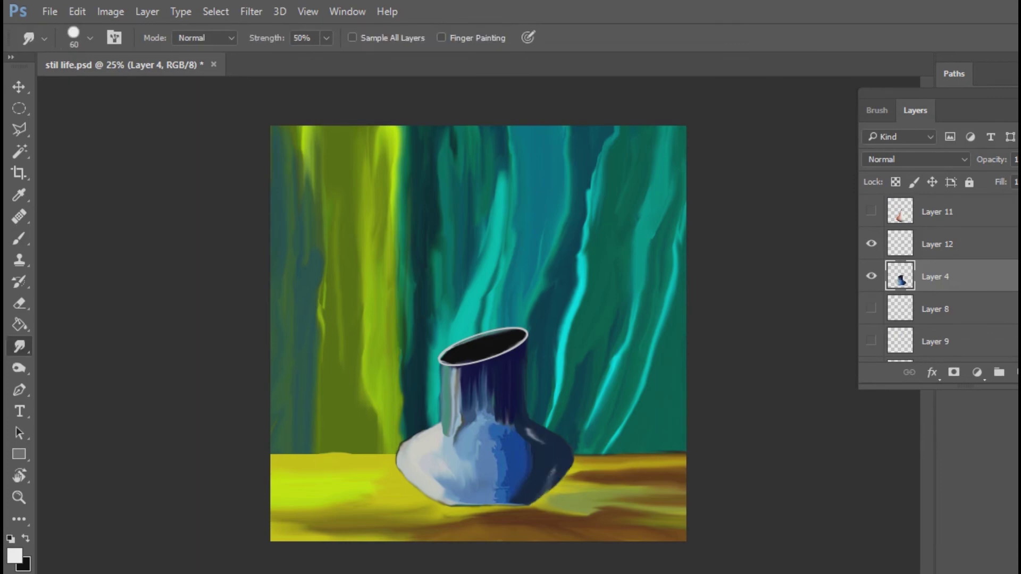
# - Select Layer 1, the table layer, and start a free transform on it
pyautogui.press('v')
pyautogui.rightClick(493, 469)
pyautogui.click(531, 499)
pyautogui.hotkey('ctrl', 't')
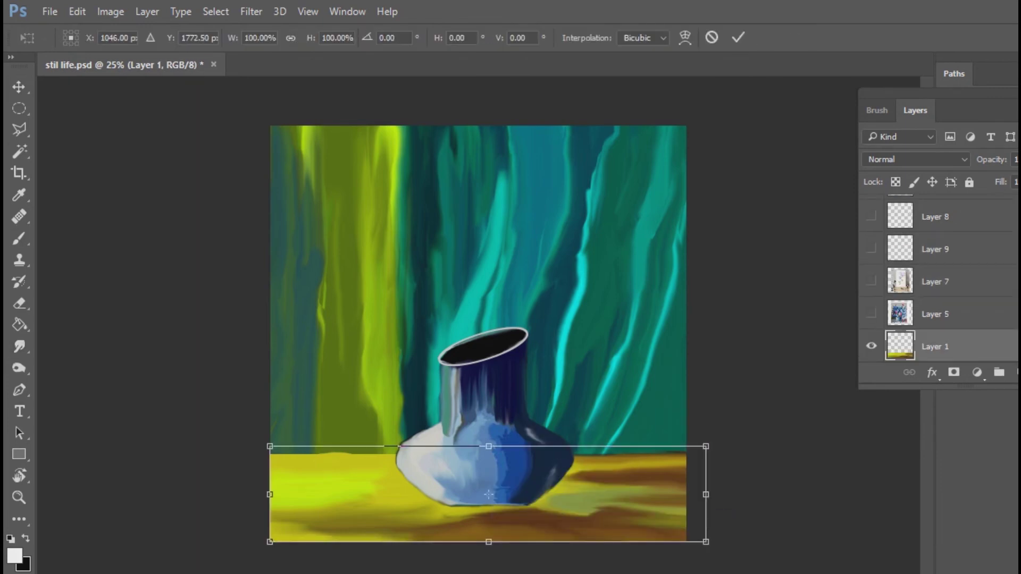
# - Lower the table, move the vase down onto it, and smudge a darker shadow beneath the vase
pyautogui.moveTo(489, 495); pyautogui.dragTo(489, 527)
pyautogui.press('Return')
pyautogui.rightClick(500, 473)
pyautogui.click(532, 486)
pyautogui.moveTo(489, 423)
pyautogui.mouseDown()
pyautogui.moveTo(490, 441)
pyautogui.moveTo(488, 432)
pyautogui.mouseUp()
pyautogui.rightClick(489, 510)
pyautogui.click(526, 537)
pyautogui.press('r')
pyautogui.moveTo(532, 517)
pyautogui.mouseDown()
pyautogui.moveTo(362, 532)
pyautogui.moveTo(612, 514)
pyautogui.mouseUp()
# - On new Layer 13, blend a light teal rim along the vase's right edge
pyautogui.hotkey('ctrl', 'shift', 'alt', 'n')
pyautogui.click(14, 556)
pyautogui.click(994, 155)
pyautogui.press('b')
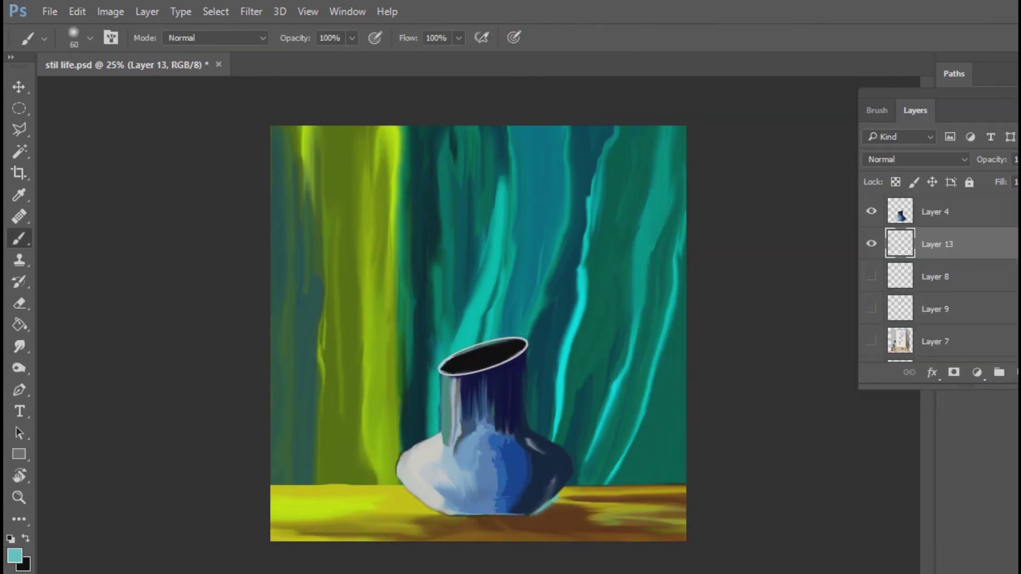
pyautogui.press('r')
pyautogui.moveTo(572, 444)
pyautogui.mouseDown()
pyautogui.moveTo(579, 489)
pyautogui.moveTo(572, 457)
pyautogui.moveTo(574, 484)
pyautogui.moveTo(513, 519)
pyautogui.mouseUp()
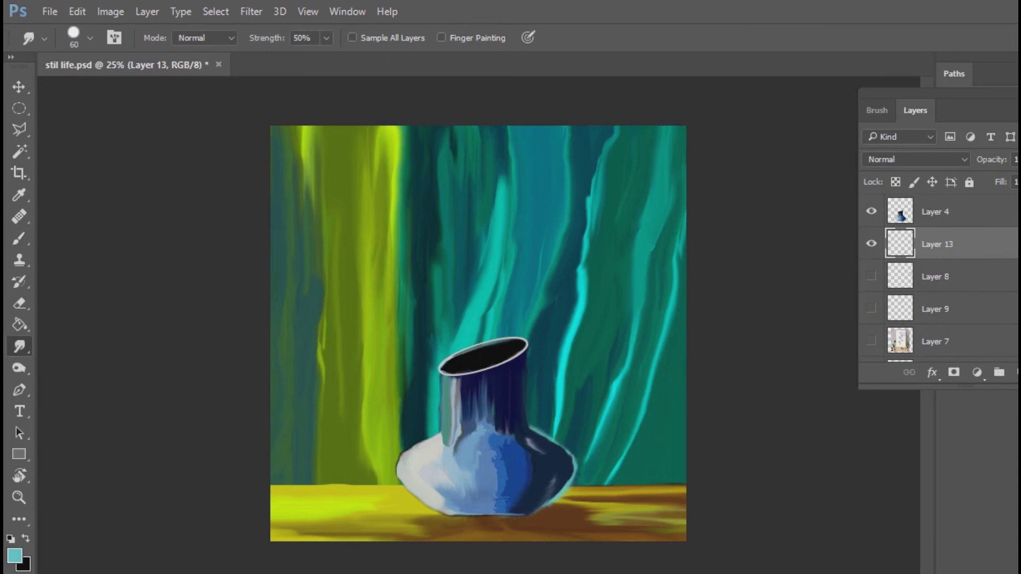
pyautogui.keyDown('ctrl'); pyautogui.rightClick(583, 409); pyautogui.keyUp('ctrl')
pyautogui.click(601, 419)
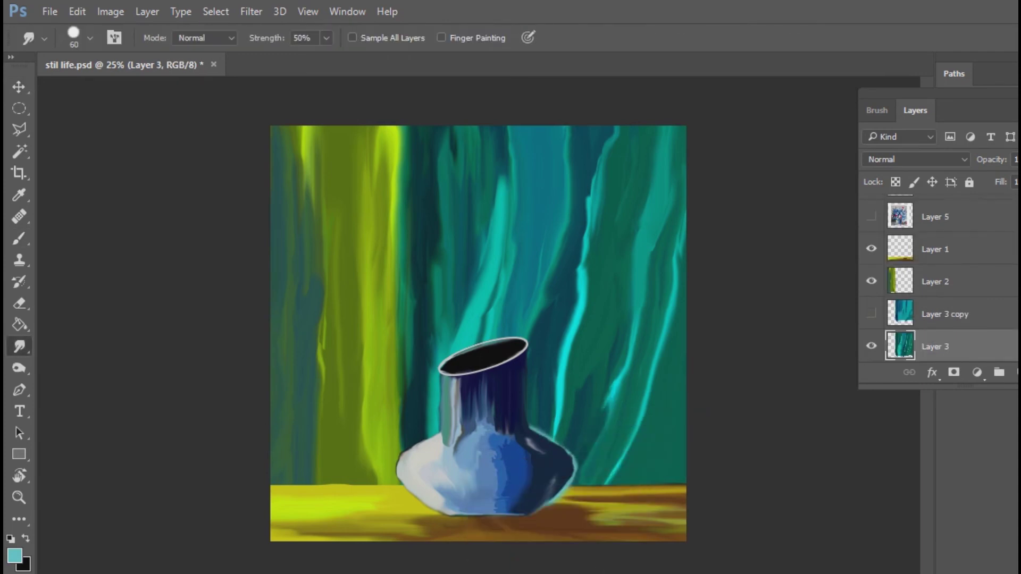
# - Smudge the cyan curtain streaks right of the vase neck and paint darker teal strokes there
pyautogui.moveTo(617, 373); pyautogui.dragTo(607, 420)
pyautogui.moveTo(564, 385); pyautogui.dragTo(548, 442)
pyautogui.moveTo(564, 367); pyautogui.dragTo(540, 433)
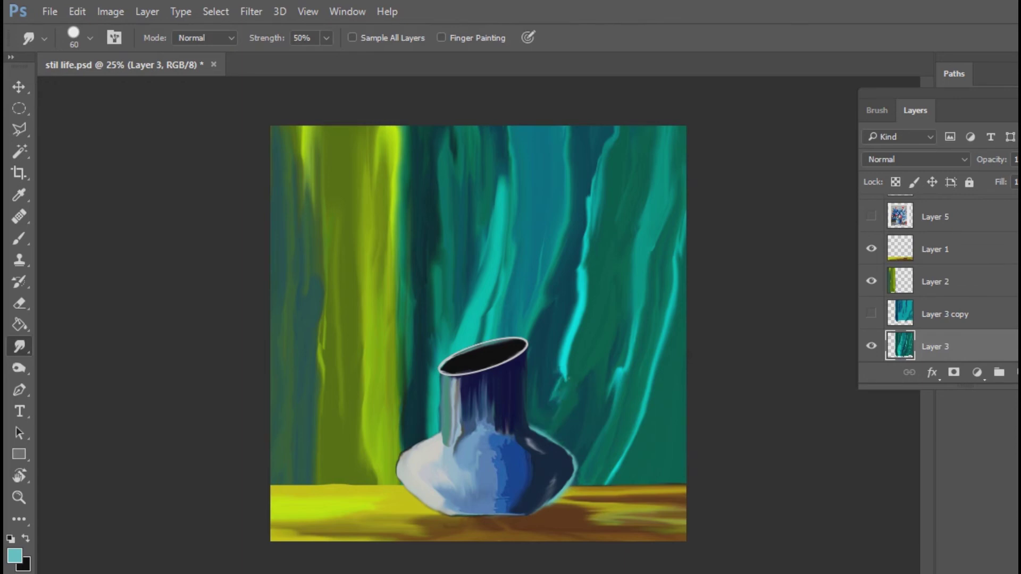
pyautogui.click(14, 556)
pyautogui.click(623, 395)
pyautogui.moveTo(720, 305)
pyautogui.mouseDown()
pyautogui.moveTo(728, 273)
pyautogui.moveTo(729, 285)
pyautogui.moveTo(748, 273)
pyautogui.moveTo(742, 264)
pyautogui.moveTo(725, 319)
pyautogui.moveTo(725, 297)
pyautogui.mouseUp()
pyautogui.press('Return')
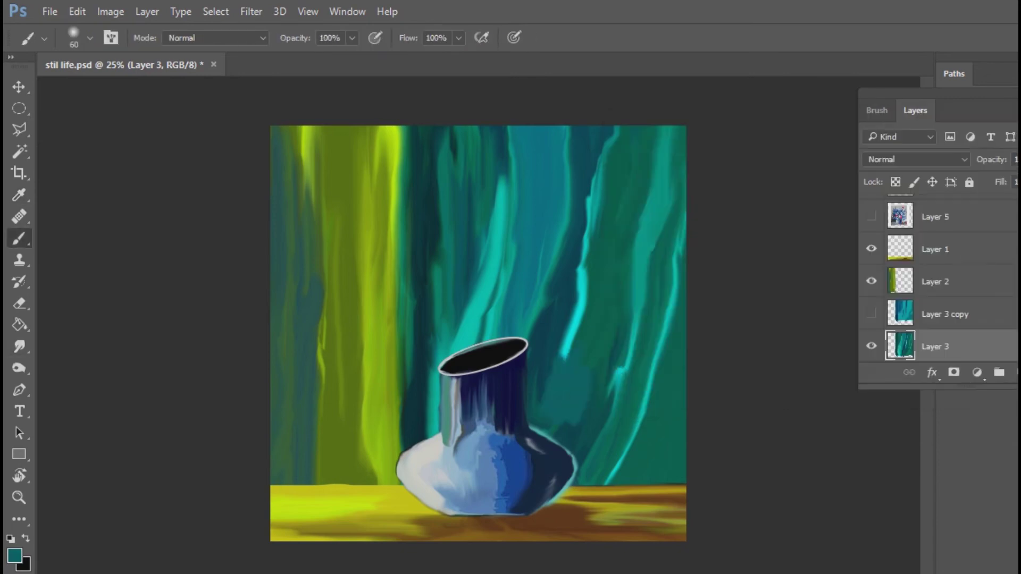
pyautogui.moveTo(588, 452)
pyautogui.mouseDown()
pyautogui.moveTo(542, 386)
pyautogui.moveTo(553, 325)
pyautogui.mouseUp()
# - Add a lighter teal stroke beside the vase neck and smudge the curtain above it upward into streaks
pyautogui.click(14, 556)
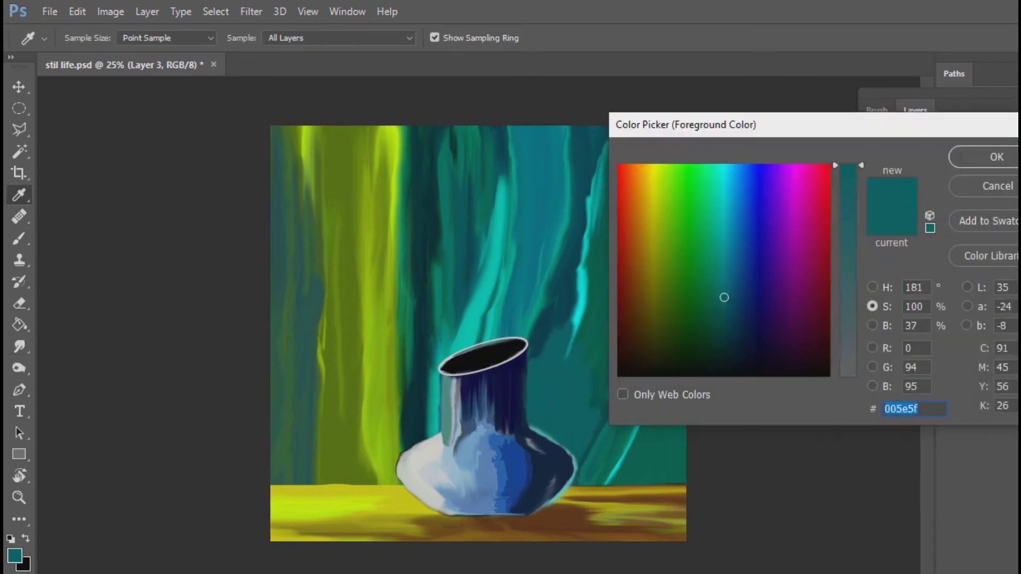
pyautogui.moveTo(723, 296); pyautogui.dragTo(723, 228)
pyautogui.press('Return')
pyautogui.moveTo(534, 420); pyautogui.dragTo(532, 378)
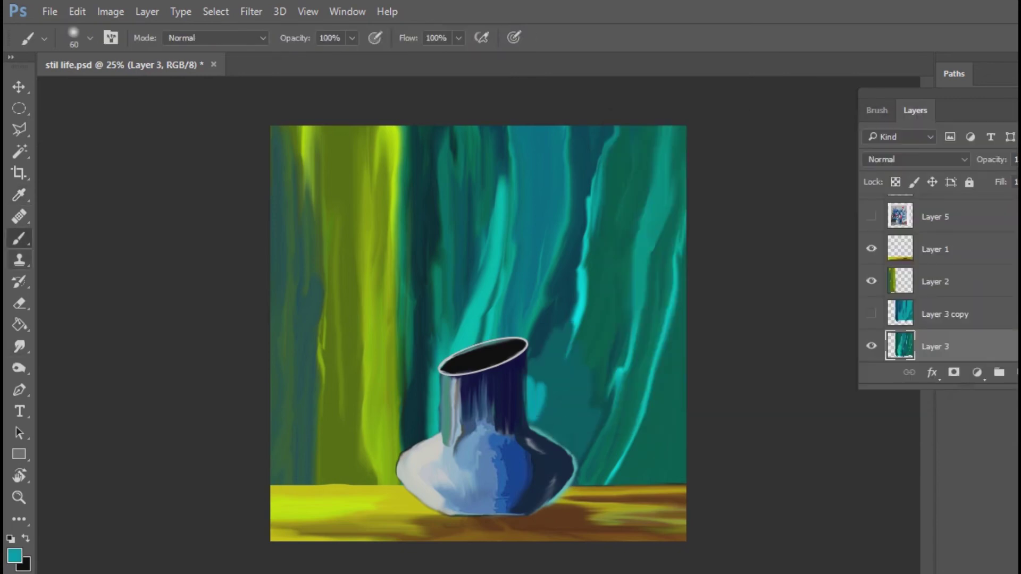
pyautogui.press('r')
pyautogui.moveTo(541, 420)
pyautogui.mouseDown()
pyautogui.moveTo(532, 340)
pyautogui.moveTo(588, 127)
pyautogui.mouseUp()
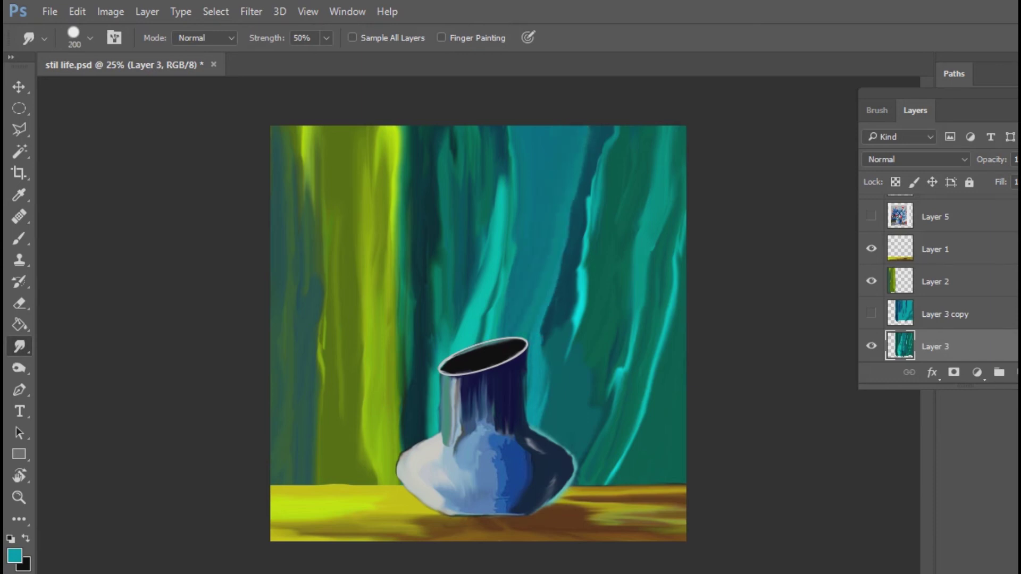
pyautogui.moveTo(500, 309); pyautogui.dragTo(513, 133)
pyautogui.moveTo(490, 244); pyautogui.dragTo(521, 133)
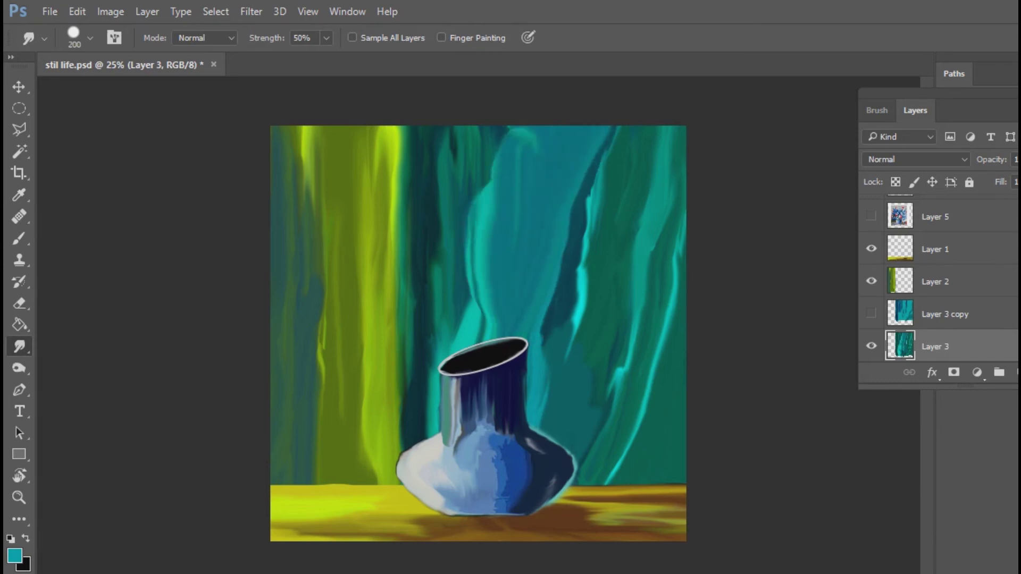
pyautogui.moveTo(492, 208)
pyautogui.mouseDown()
pyautogui.moveTo(510, 127)
pyautogui.moveTo(502, 125)
pyautogui.mouseUp()
pyautogui.moveTo(471, 245); pyautogui.dragTo(465, 127)
pyautogui.moveTo(473, 197)
pyautogui.mouseDown()
pyautogui.moveTo(482, 125)
pyautogui.moveTo(492, 302)
pyautogui.moveTo(402, 354)
pyautogui.moveTo(422, 124)
pyautogui.moveTo(414, 124)
pyautogui.mouseUp()
pyautogui.press('l')
# - Apply Brightness/Contrast to the lassoed curtain strip: Contrast -50, Brightness just over 40
pyautogui.click(110, 11)
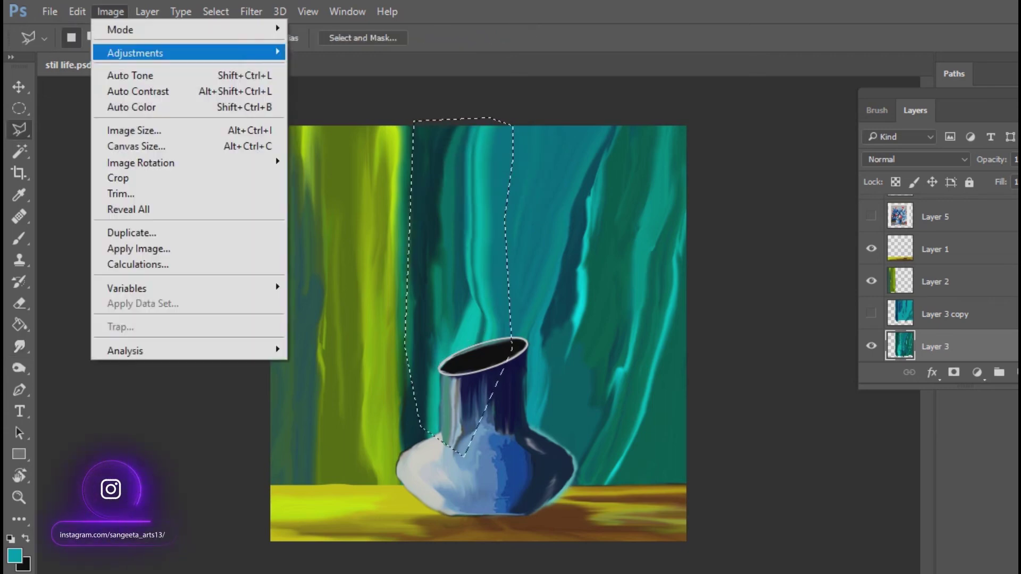
pyautogui.press('Escape')
pyautogui.press('Escape')
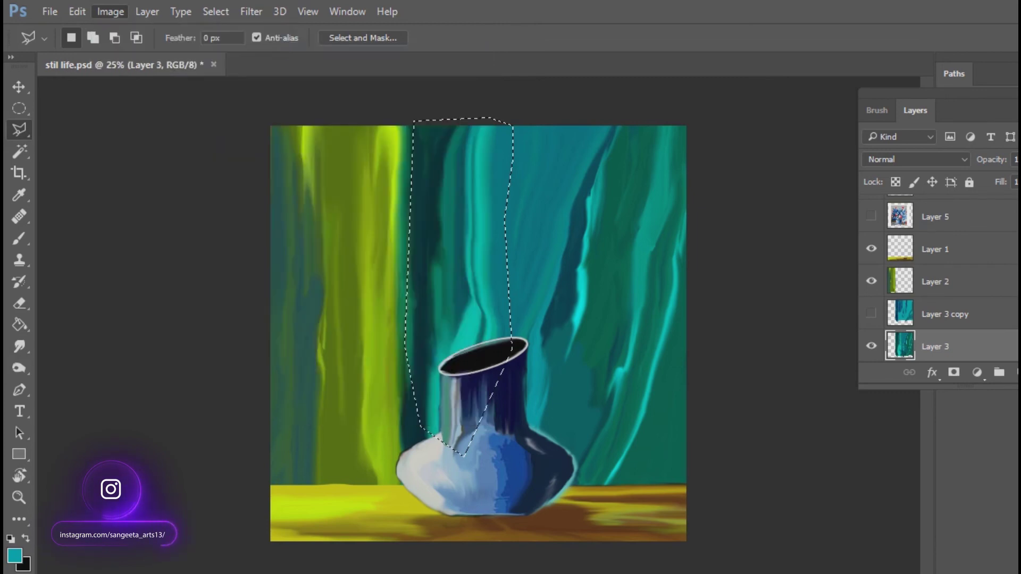
pyautogui.press('Tab')
pyautogui.write('-50')
pyautogui.hotkey('shift', 'Tab')
pyautogui.write('40')
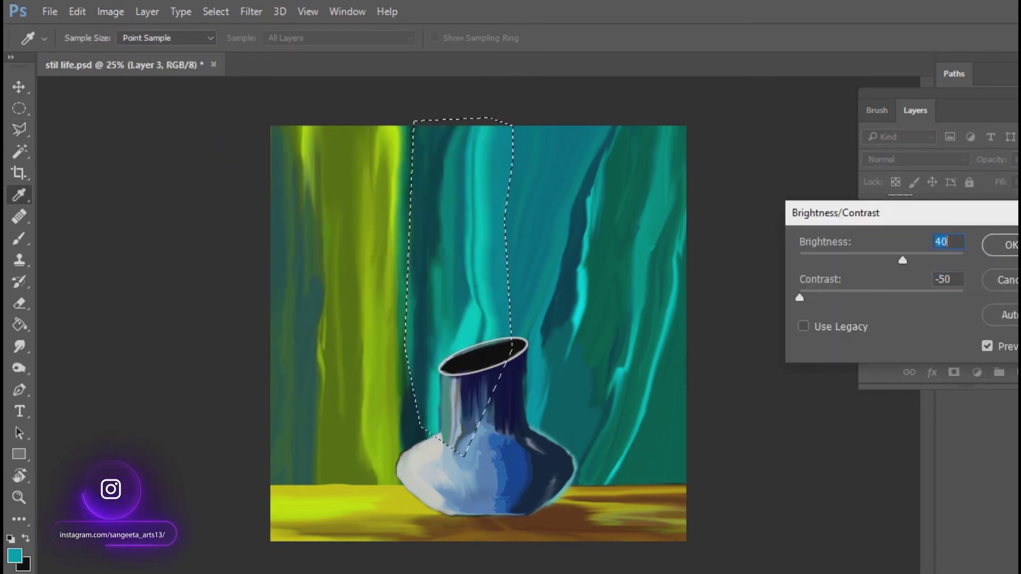
pyautogui.press('Up')
pyautogui.press('Up')
pyautogui.press('Up')
pyautogui.press('Up')
pyautogui.press('Up')
pyautogui.press('Up')
pyautogui.press('Return')
# - Deselect, blend the teal curtain near the top, and soften the green stem's tip
pyautogui.press('l')
pyautogui.hotkey('ctrl', 'd')
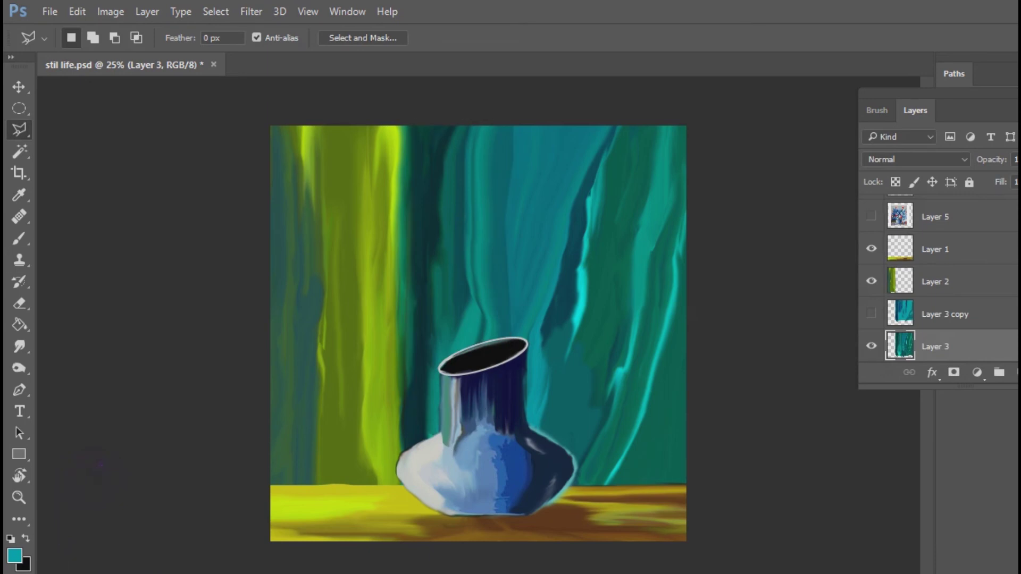
pyautogui.press('r')
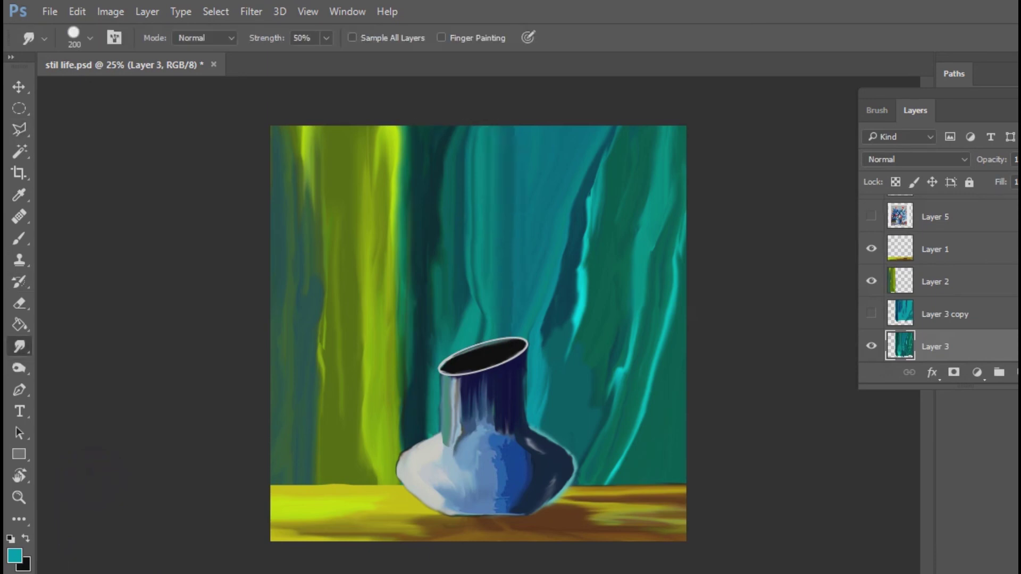
pyautogui.moveTo(519, 202); pyautogui.dragTo(519, 127)
pyautogui.moveTo(467, 197); pyautogui.dragTo(451, 130)
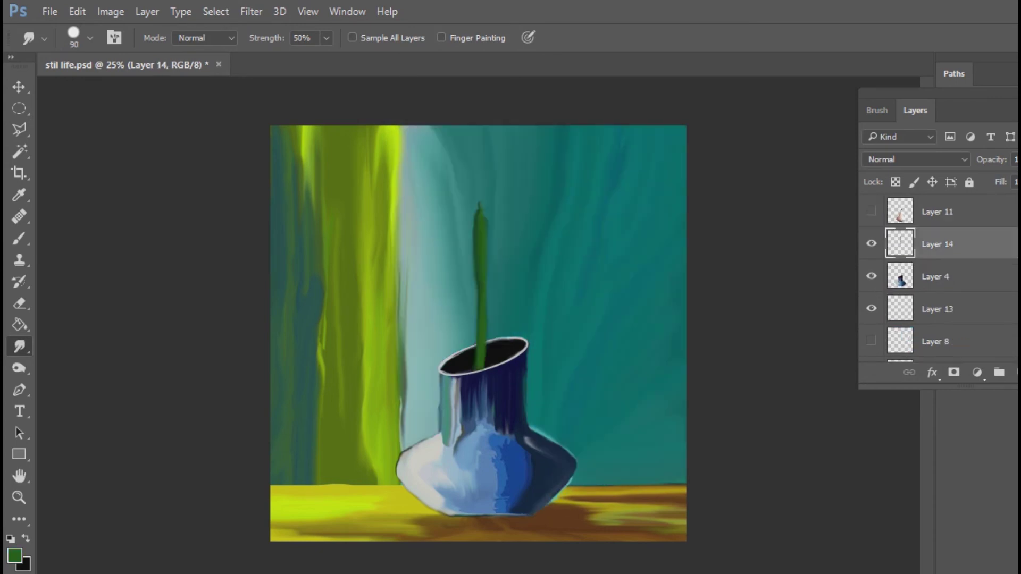
pyautogui.moveTo(479, 202); pyautogui.dragTo(478, 368)
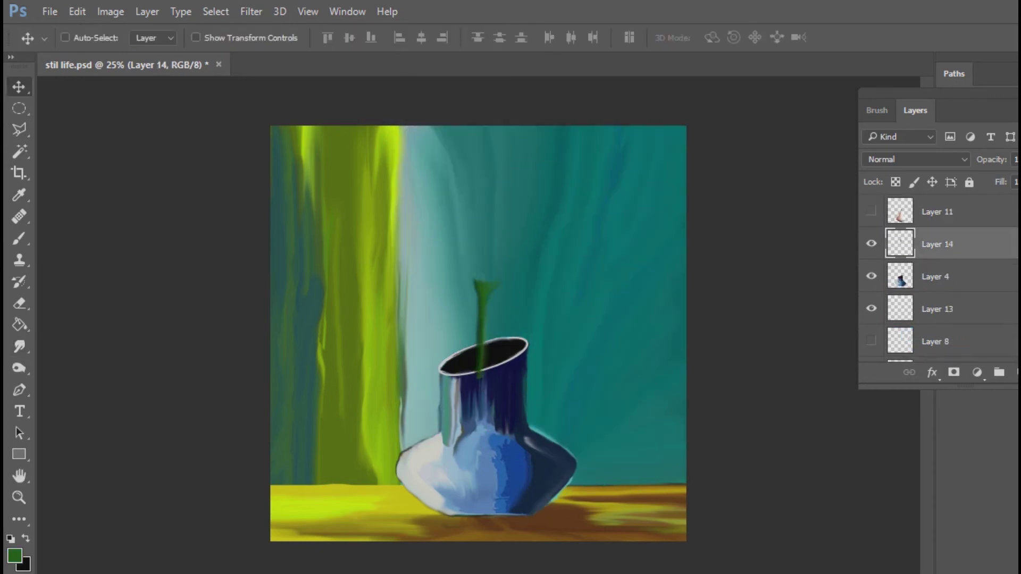
# - Add a tilted copy of the stem and paint a green leaf on a new layer
pyautogui.hotkey('ctrl', 'j')
pyautogui.moveTo(482, 277)
pyautogui.mouseDown()
pyautogui.moveTo(421, 250)
pyautogui.moveTo(447, 288)
pyautogui.mouseUp()
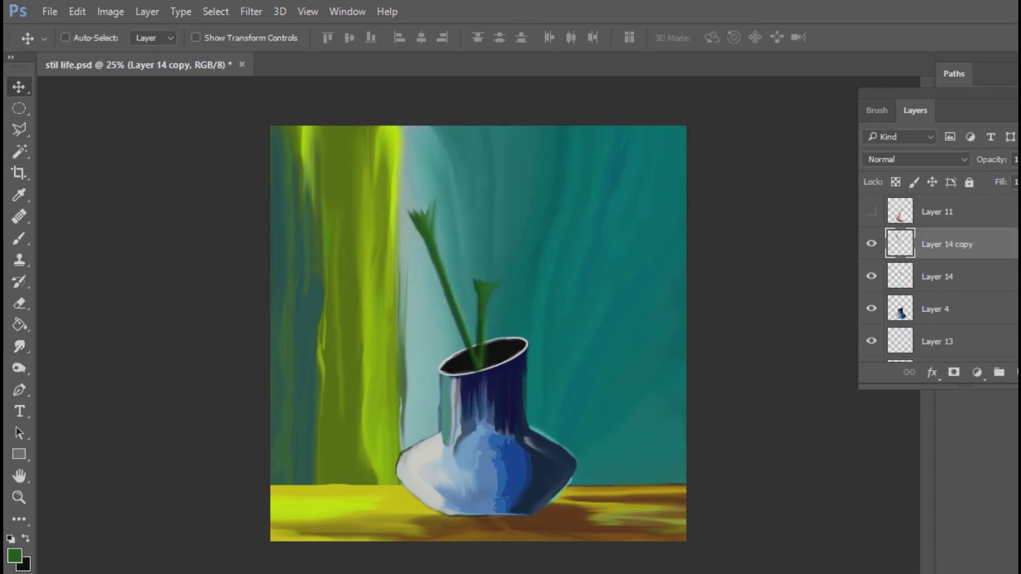
pyautogui.hotkey('ctrl', 'shift', 'alt', 'n')
pyautogui.press('b')
pyautogui.moveTo(485, 325)
pyautogui.mouseDown()
pyautogui.moveTo(567, 324)
pyautogui.moveTo(420, 298)
pyautogui.mouseUp()
pyautogui.click(19, 346)
# - Place a rotated copy of the leaf at the stem's upper left and smudge its edges
pyautogui.hotkey('ctrl', 'j')
pyautogui.hotkey('ctrl', 't')
pyautogui.moveTo(351, 250); pyautogui.dragTo(340, 282)
pyautogui.press('Return')
pyautogui.press('v')
pyautogui.moveTo(404, 287); pyautogui.dragTo(377, 297)
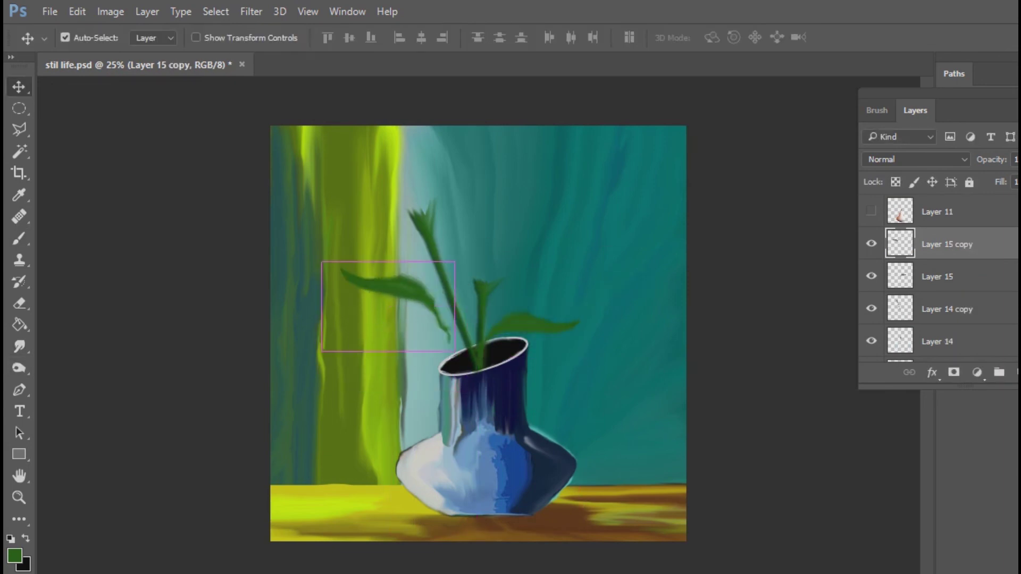
pyautogui.press('r')
pyautogui.moveTo(447, 320); pyautogui.dragTo(409, 277)
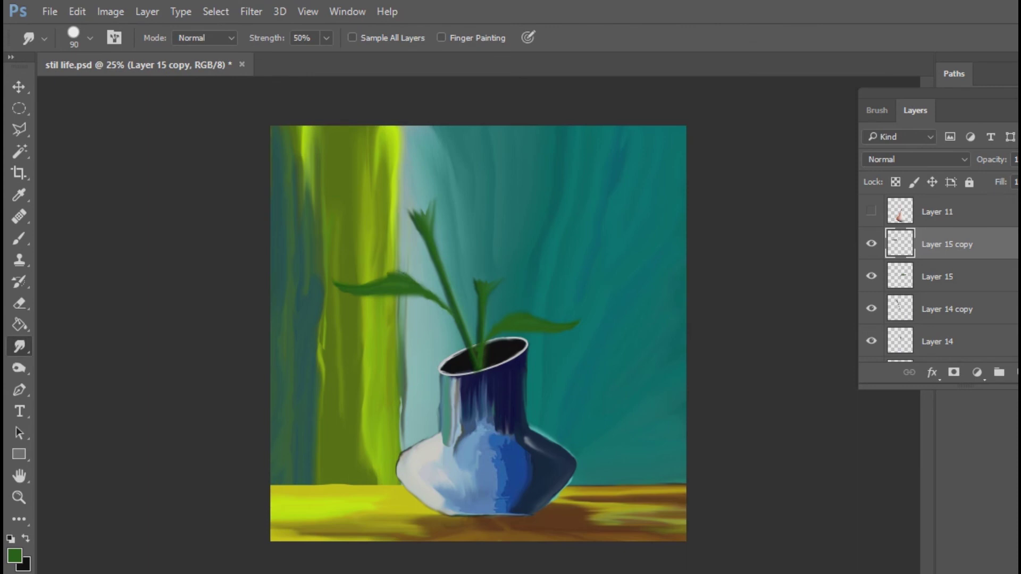
# - Place another leaf copy drooping over the vase mouth and smudge it into the rim
pyautogui.hotkey('ctrl', 'j')
pyautogui.hotkey('ctrl', 't')
pyautogui.moveTo(351, 346); pyautogui.dragTo(468, 394)
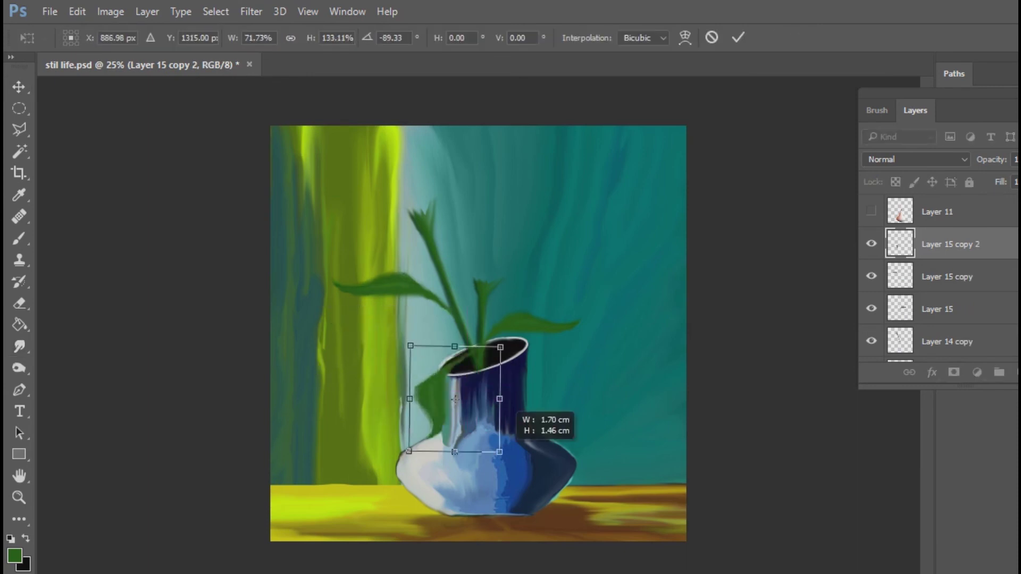
pyautogui.moveTo(532, 417); pyautogui.dragTo(519, 404)
pyautogui.press('Return')
pyautogui.press('r')
pyautogui.moveTo(449, 375); pyautogui.dragTo(452, 401)
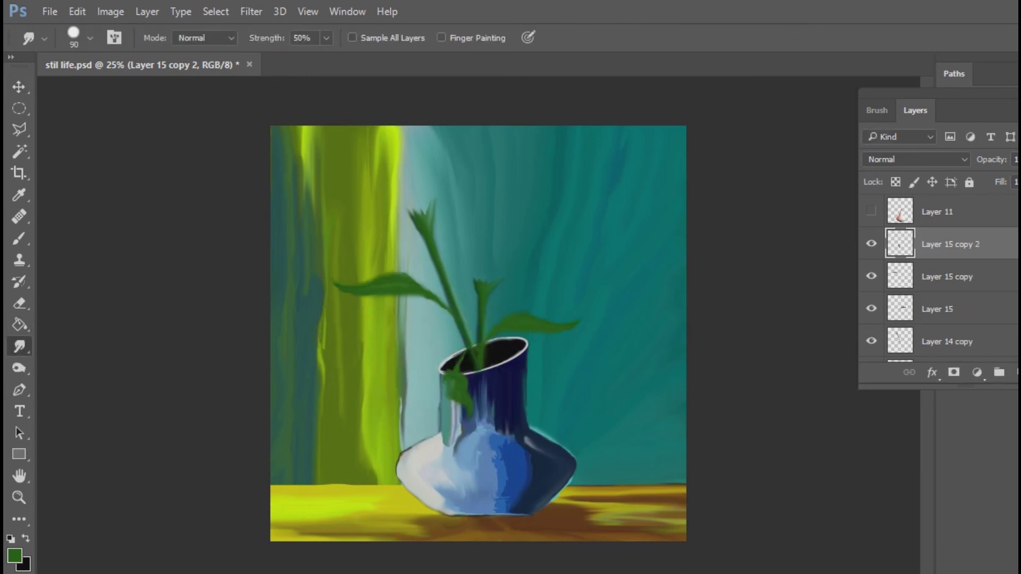
pyautogui.press('b')
pyautogui.press('r')
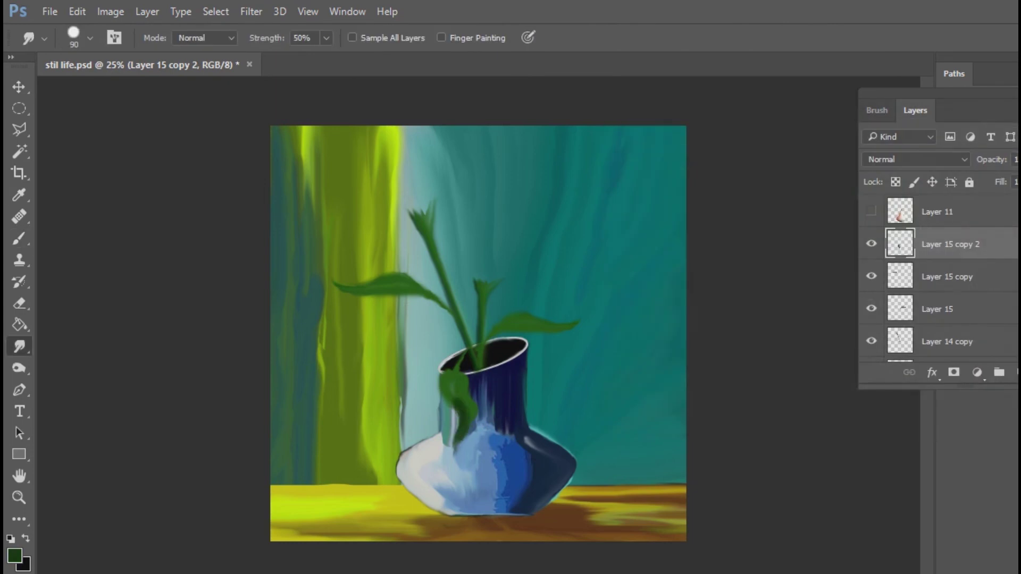
pyautogui.press('v')
pyautogui.moveTo(454, 404); pyautogui.dragTo(440, 394)
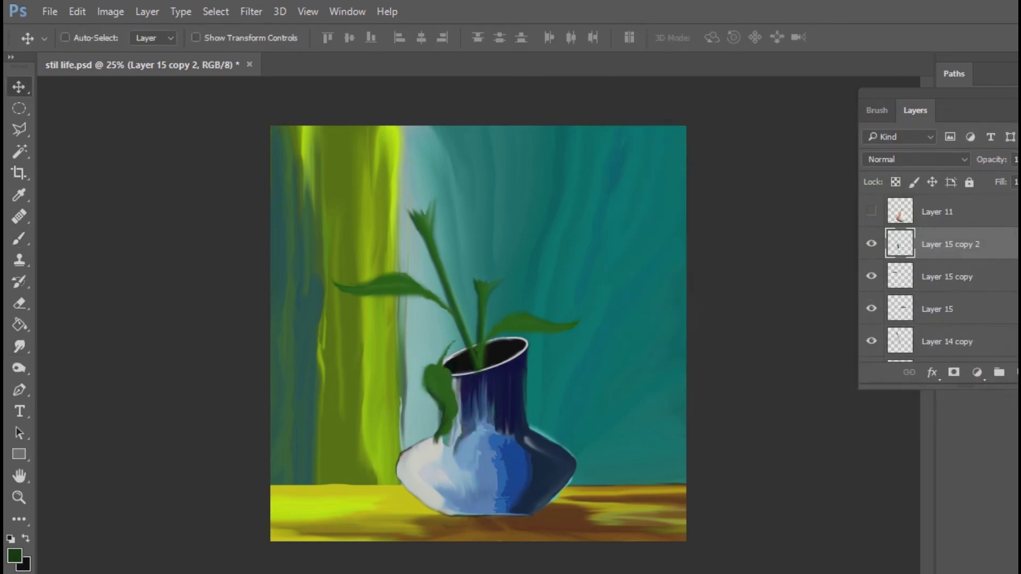
pyautogui.hotkey('ctrl', 'z')
pyautogui.press('r')
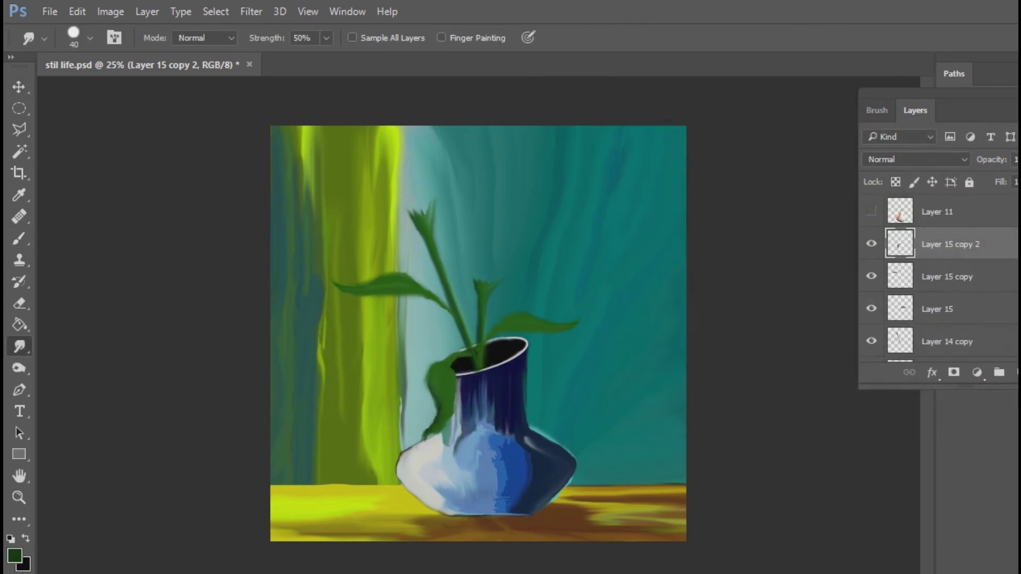
# - Add a horizontally flipped leaf copy, rotated and moved up to the right
pyautogui.hotkey('ctrl', 'j')
pyautogui.press('v')
pyautogui.hotkey('ctrl', 't')
pyautogui.rightClick(448, 343)
pyautogui.click(497, 308)
pyautogui.moveTo(365, 319)
pyautogui.mouseDown()
pyautogui.moveTo(504, 257)
pyautogui.moveTo(478, 249)
pyautogui.moveTo(479, 282)
pyautogui.mouseUp()
pyautogui.press('Return')
# - Create a new layer for the yellow tulip bud and begin choosing its colour
pyautogui.hotkey('ctrl', 'shift', 'alt', 'n')
pyautogui.press('b')
pyautogui.click(14, 556)
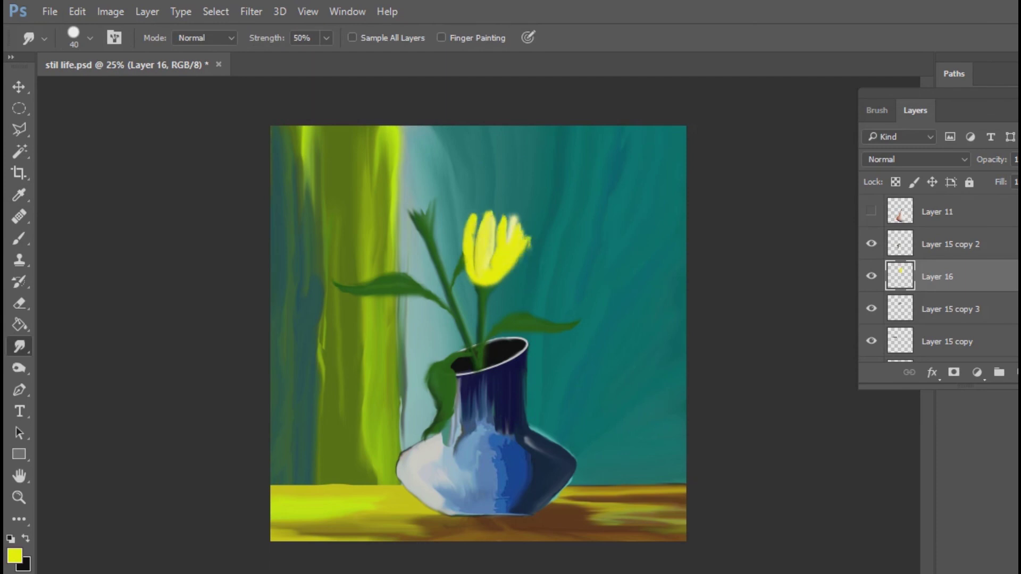
# - Set the smudge brush to 70 px and duplicate the tulip layer, moving the copy up-left
pyautogui.press(']')
pyautogui.press(']')
pyautogui.press(']')
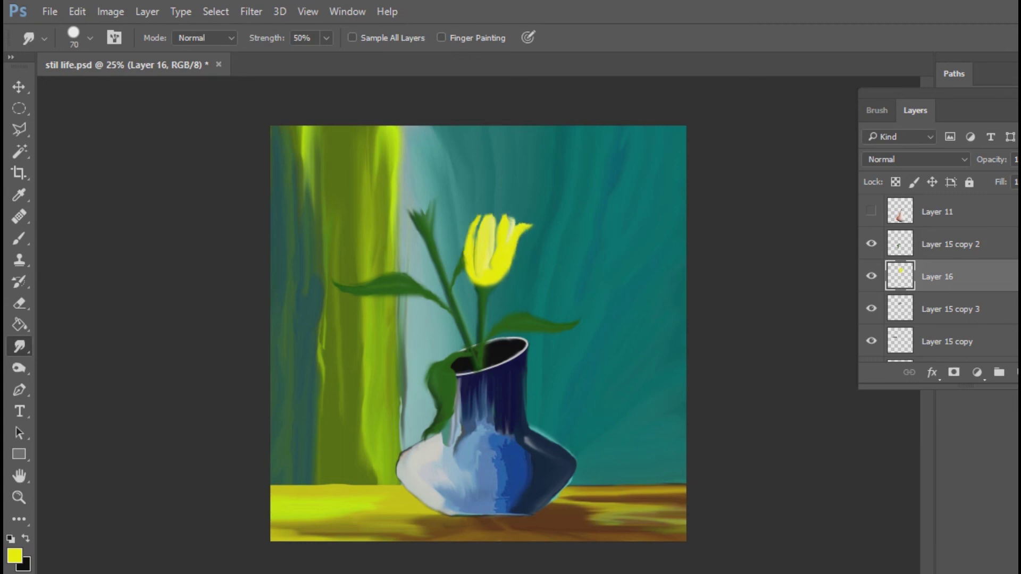
pyautogui.hotkey('ctrl', 'j')
pyautogui.press('v')
pyautogui.moveTo(495, 245); pyautogui.dragTo(409, 207)
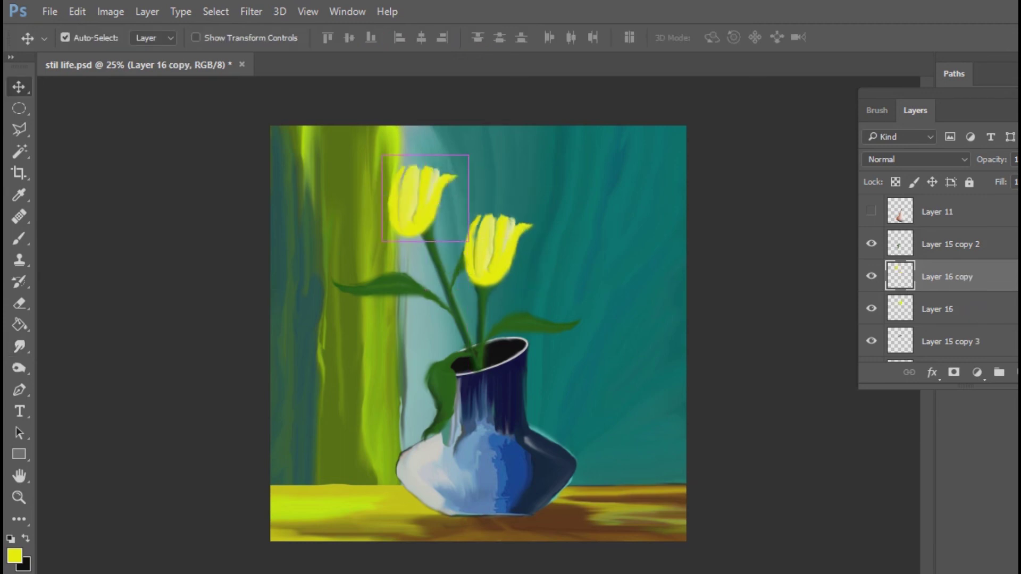
# - Flip the copied tulip horizontally and settle it on the left stem
pyautogui.hotkey('ctrl', 't')
pyautogui.rightClick(440, 221)
pyautogui.click(505, 483)
pyautogui.moveTo(423, 162); pyautogui.dragTo(426, 165)
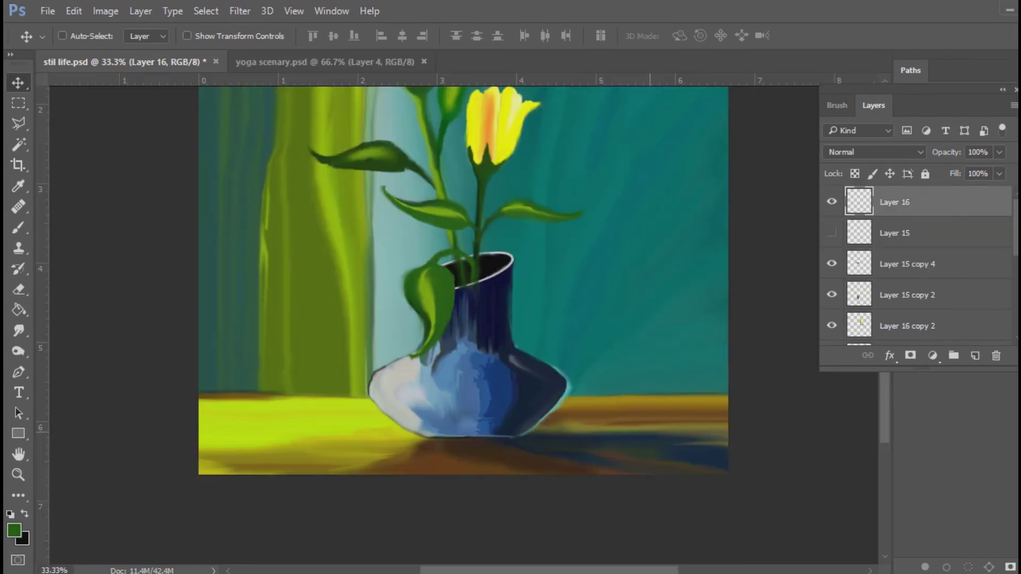
pyautogui.rightClick(474, 270)
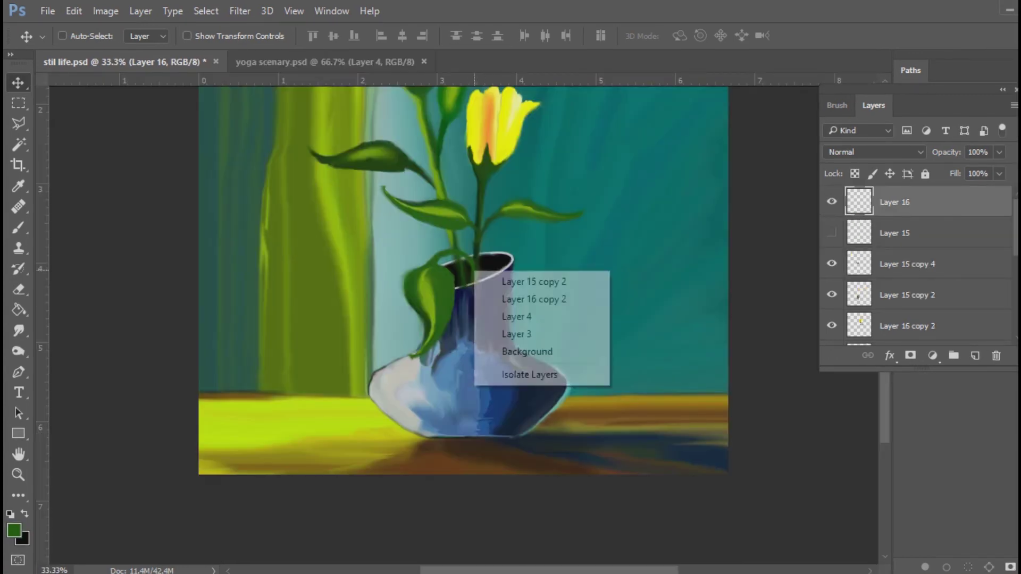
pyautogui.click(500, 292)
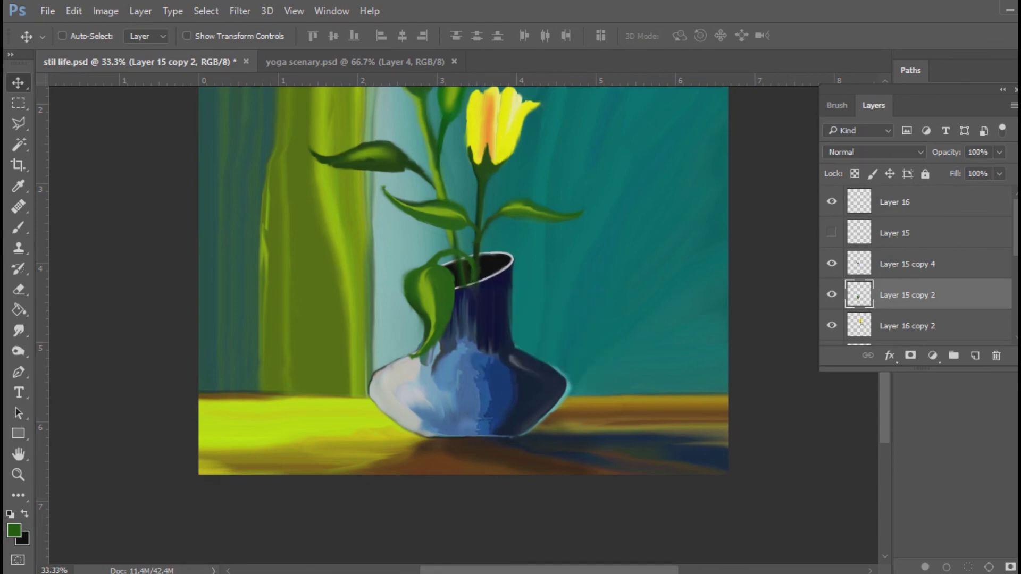
pyautogui.press('r')
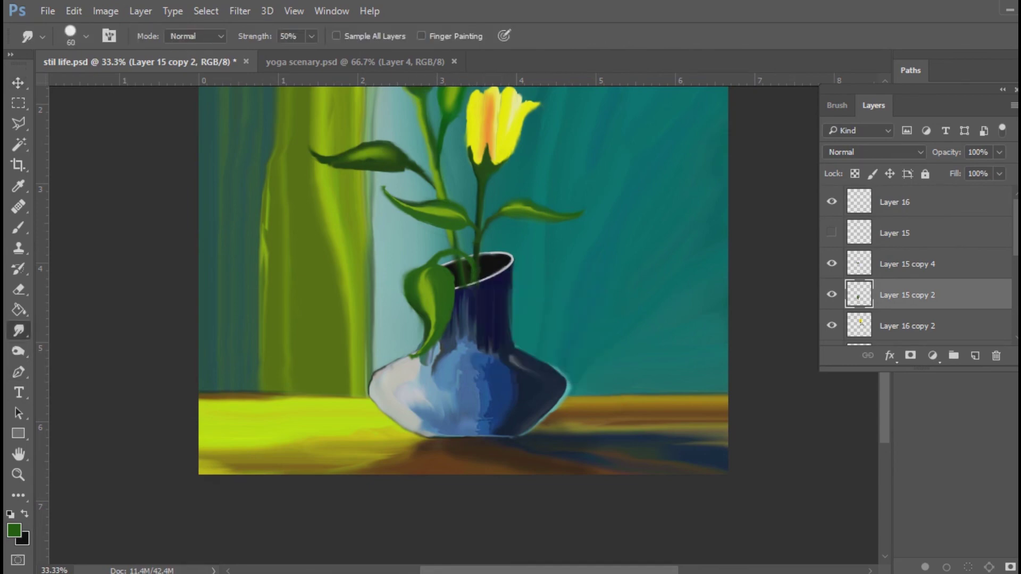
pyautogui.press('e')
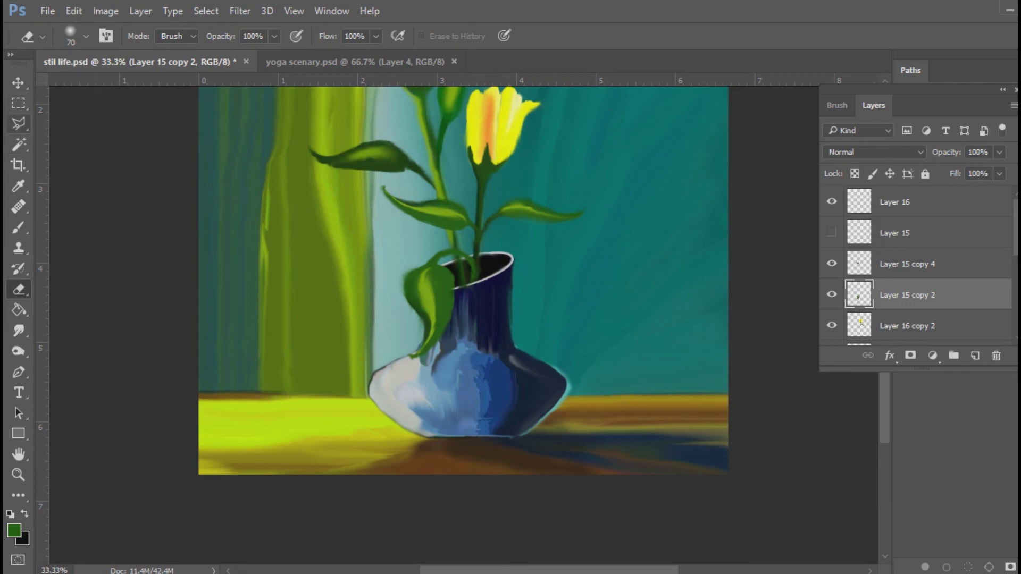
pyautogui.click(19, 123)
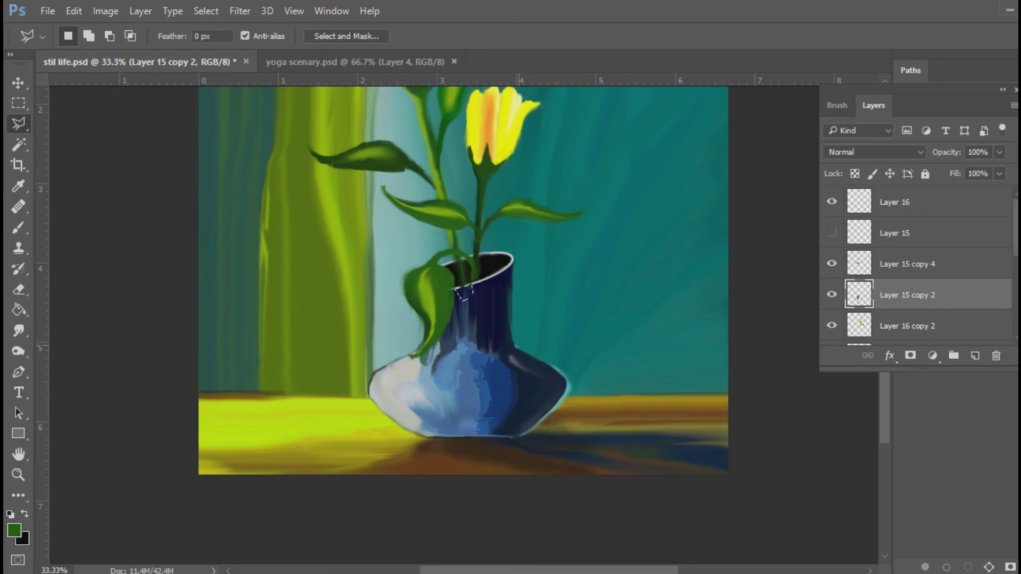
pyautogui.press('v')
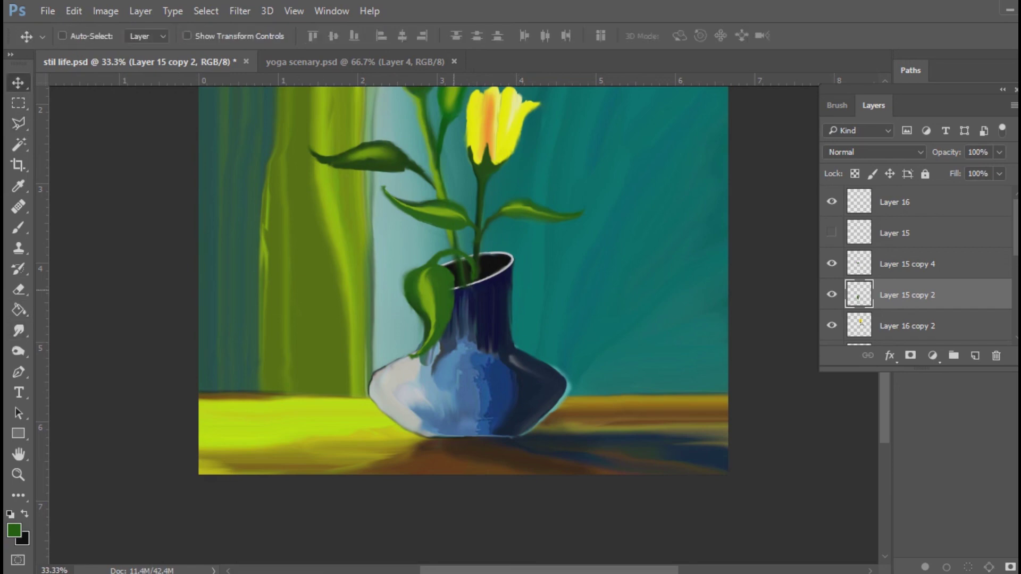
pyautogui.rightClick(462, 282)
pyautogui.click(498, 292)
pyautogui.click(19, 289)
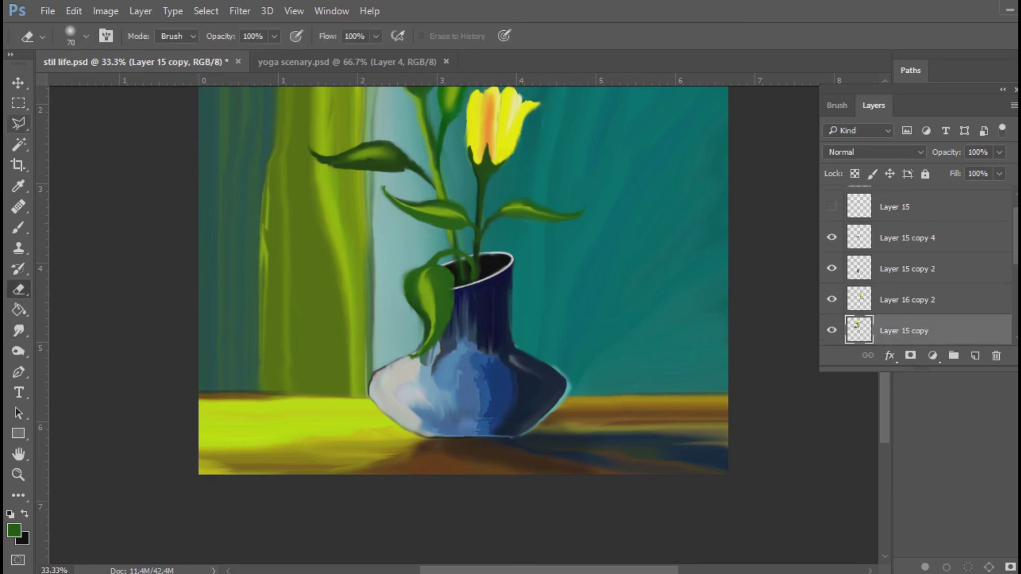
pyautogui.press('v')
pyautogui.click(18, 331)
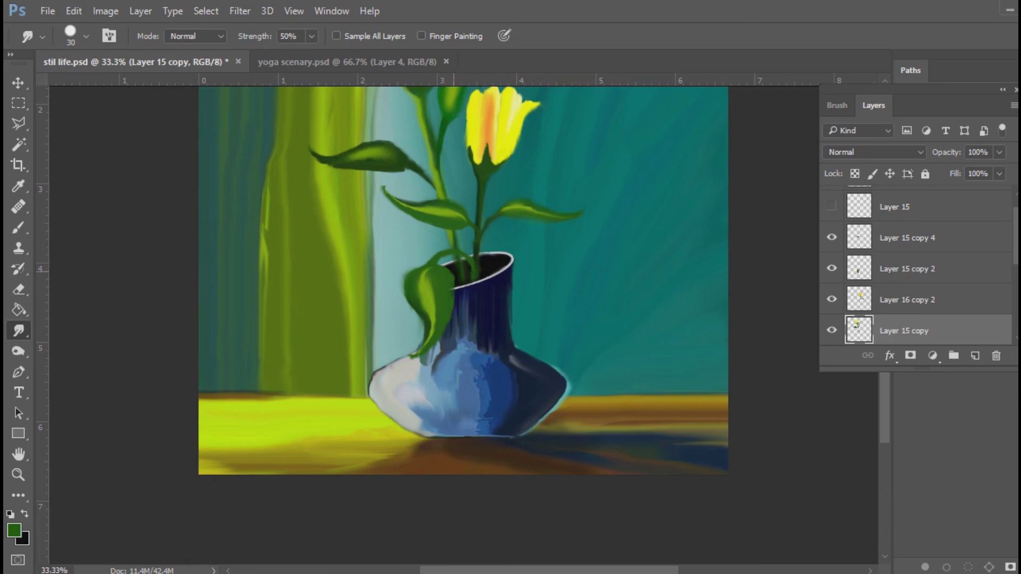
# - Smudge the curtain's right edge beside the vase on Layer 2
pyautogui.keyDown('ctrl'); pyautogui.click(364, 348); pyautogui.keyUp('ctrl')
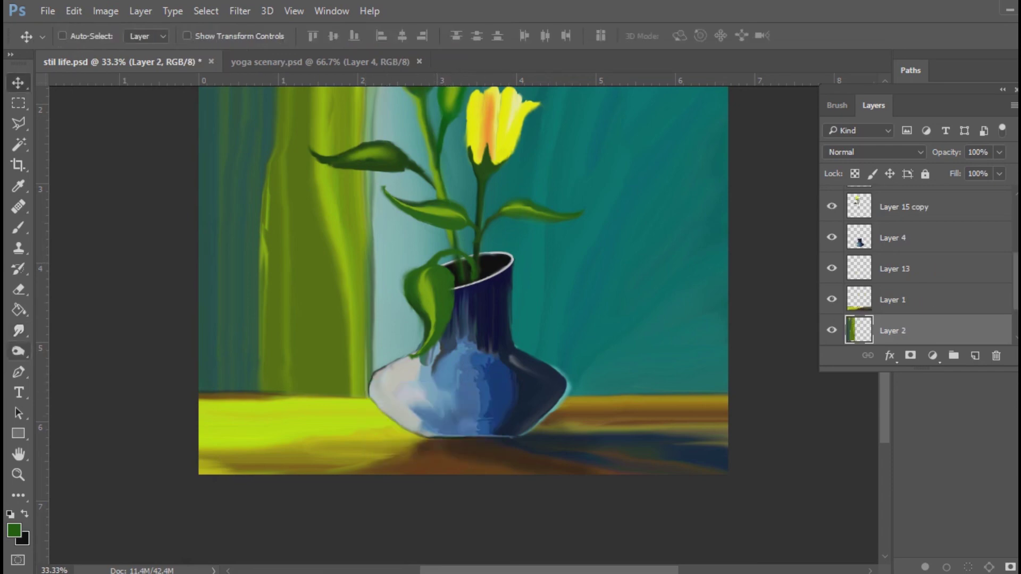
pyautogui.moveTo(367, 359); pyautogui.dragTo(361, 393)
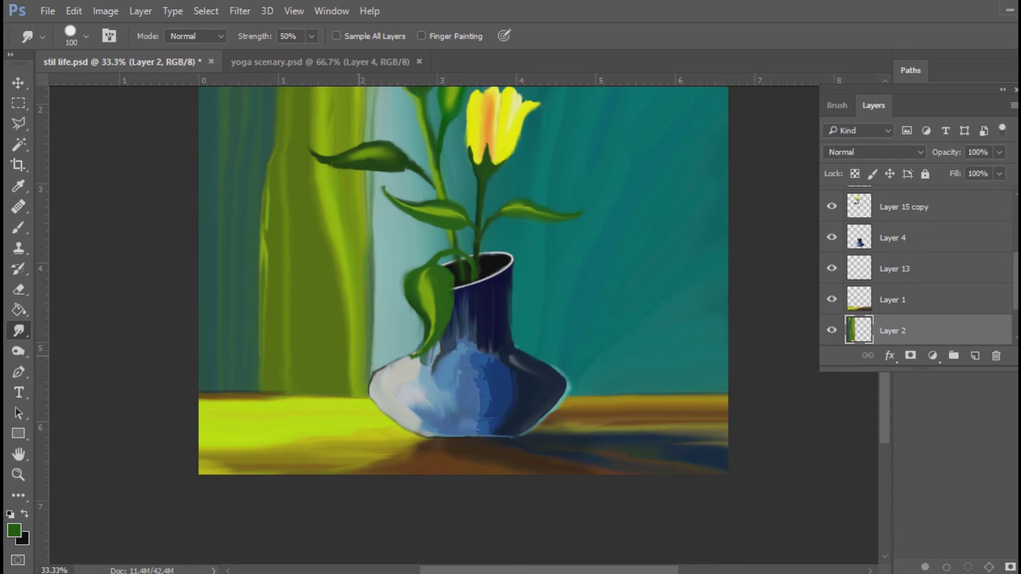
pyautogui.scroll(-1, 362, 437)
pyautogui.scroll(1, 616, 426)
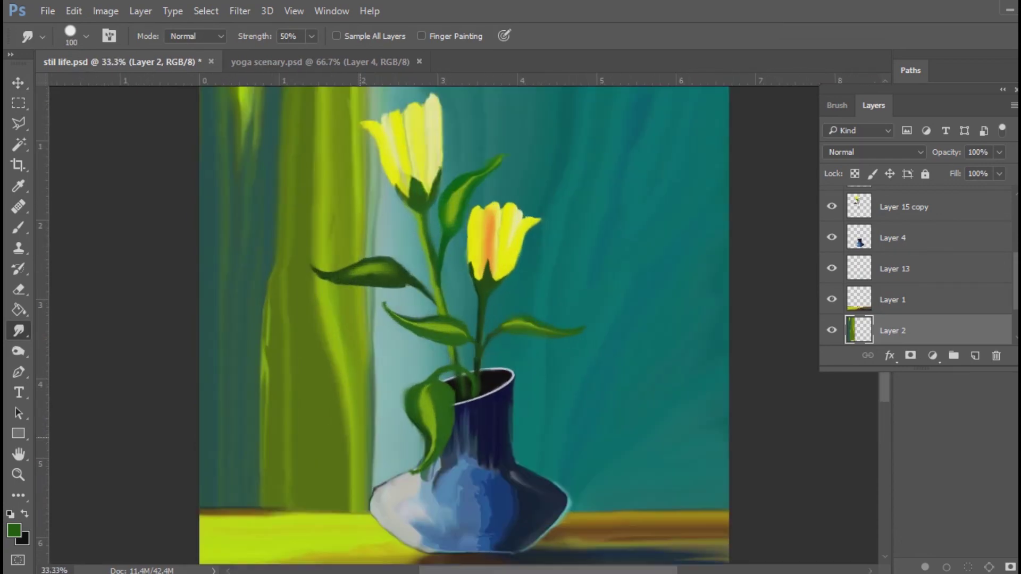
# - Add Layer 17 above Layer 13 and set the brush colour to white
pyautogui.click(975, 356)
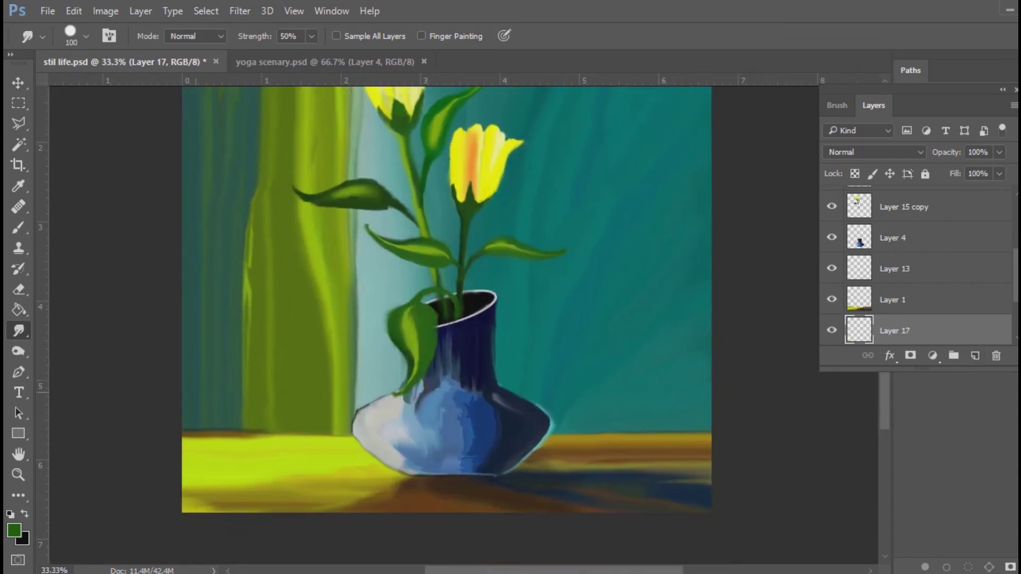
pyautogui.press('b')
pyautogui.hotkey('ctrl', ']')
pyautogui.hotkey('ctrl', ']')
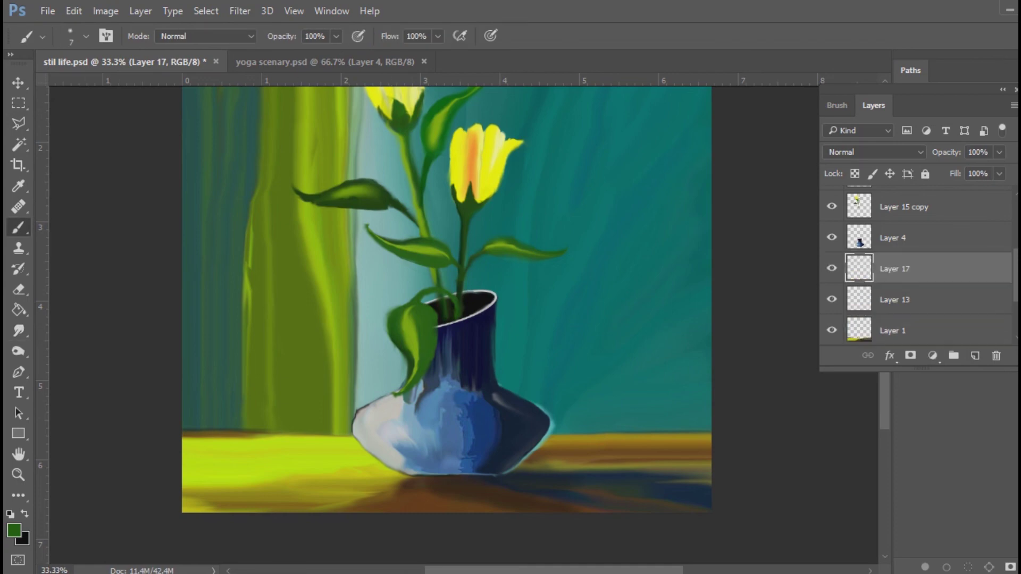
pyautogui.click(14, 531)
pyautogui.click(704, 154)
pyautogui.click(951, 148)
# - Write the white signature on the table at the lower right
pyautogui.hotkey('ctrl', '+')
pyautogui.moveTo(596, 497)
pyautogui.mouseDown()
pyautogui.moveTo(529, 406)
pyautogui.moveTo(517, 417)
pyautogui.mouseUp()
pyautogui.hotkey('ctrl', 'z')
pyautogui.moveTo(537, 398)
pyautogui.mouseDown()
pyautogui.moveTo(587, 407)
pyautogui.moveTo(605, 375)
pyautogui.moveTo(622, 407)
pyautogui.moveTo(633, 385)
pyautogui.mouseUp()
pyautogui.hotkey('ctrl', '-')
pyautogui.hotkey('ctrl', '-')
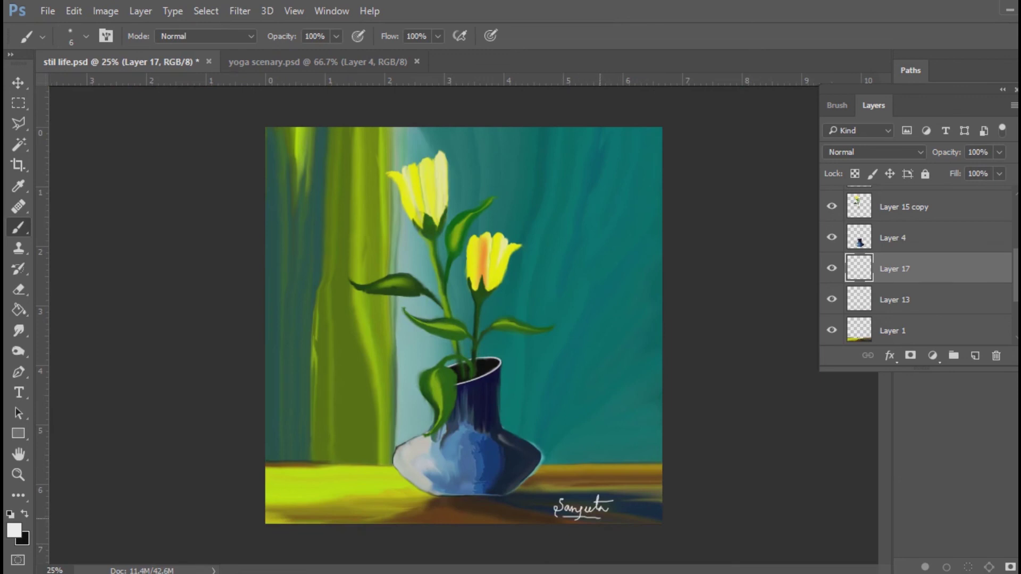
# - Select the Layer 1 table layer and switch to the Dodge, then Smudge tool
pyautogui.press('v')
pyautogui.rightClick(460, 427)
pyautogui.click(476, 436)
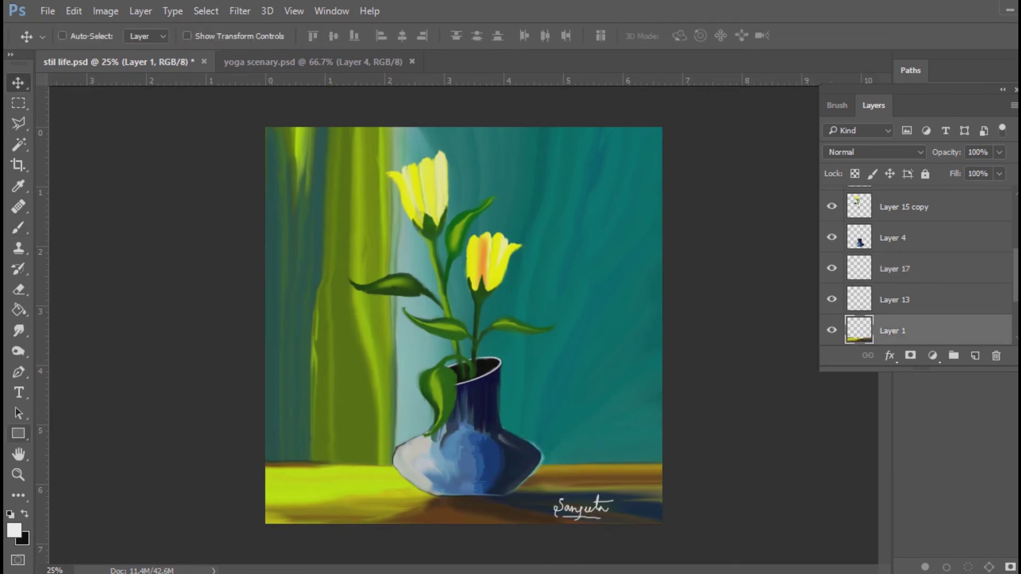
pyautogui.press('o')
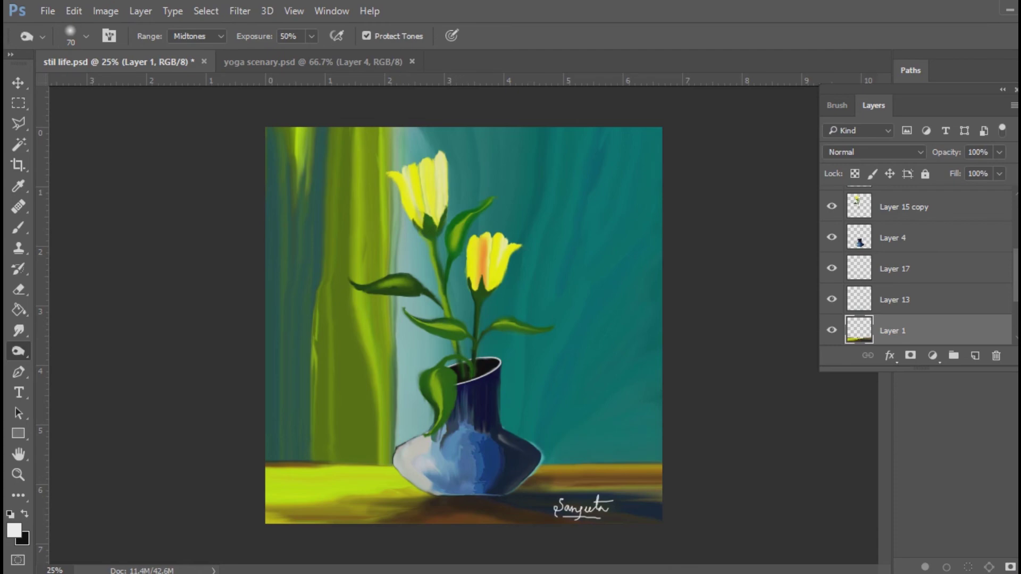
pyautogui.click(19, 331)
pyautogui.keyDown('ctrl'); pyautogui.click(319, 377); pyautogui.keyUp('ctrl')
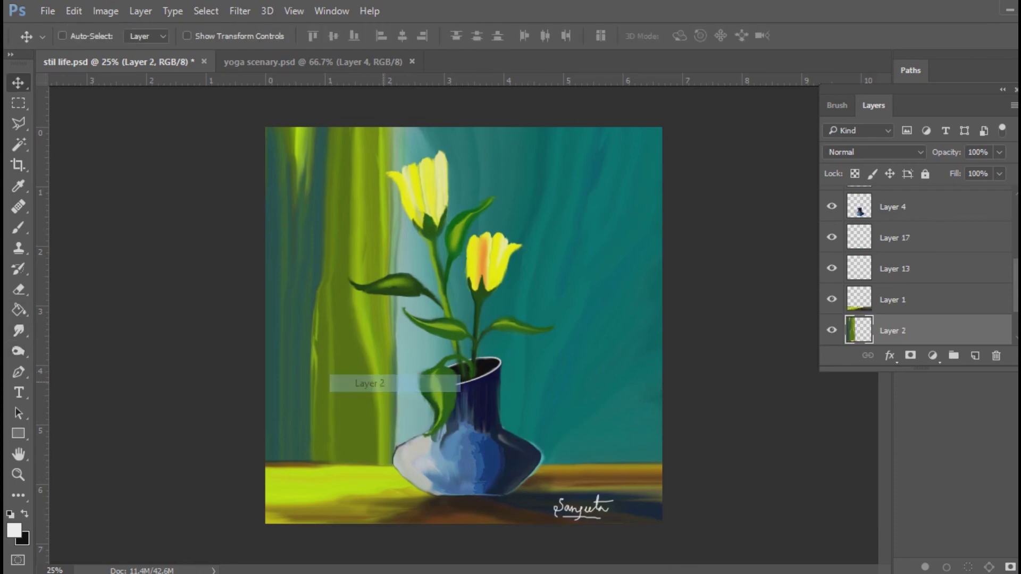
pyautogui.moveTo(318, 280); pyautogui.dragTo(326, 154)
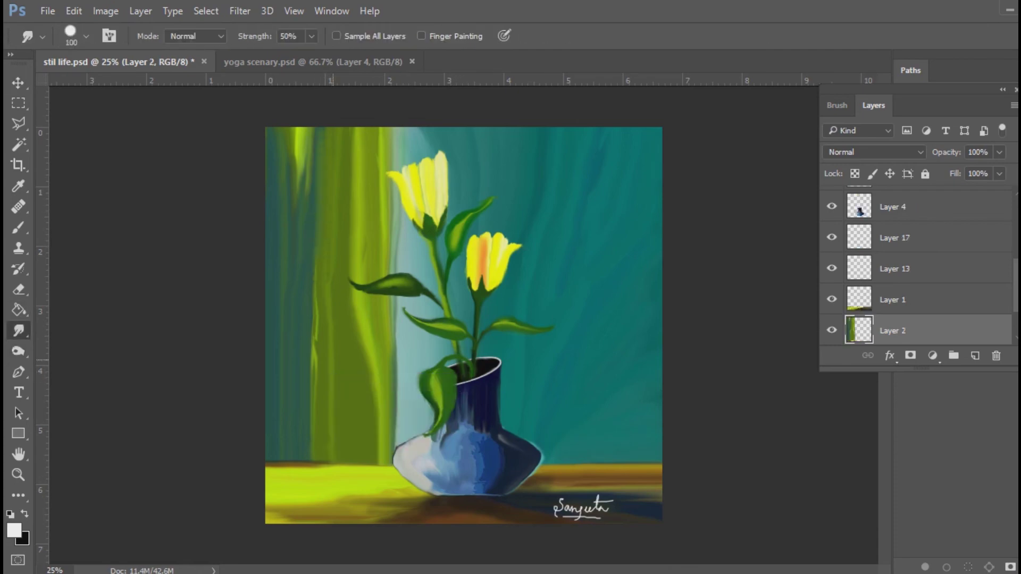